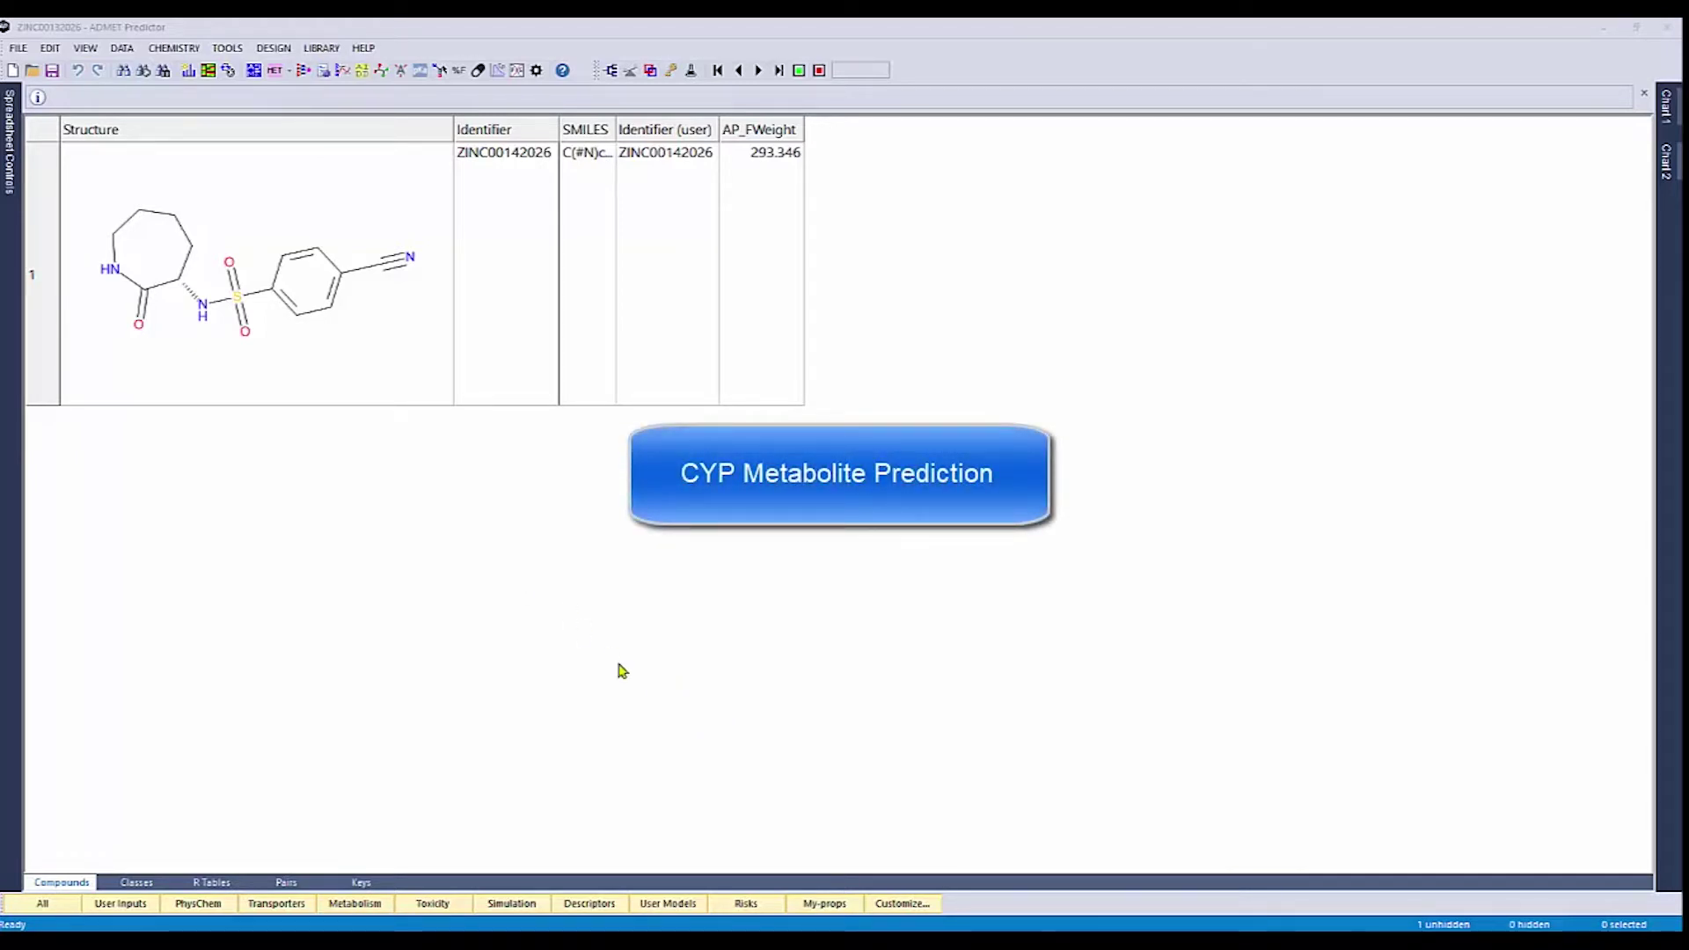
# Calculate the ADMET properties of compound ZINC00142026 at pH 7.4 and show its metabolism results.
pyautogui.click(360, 375)
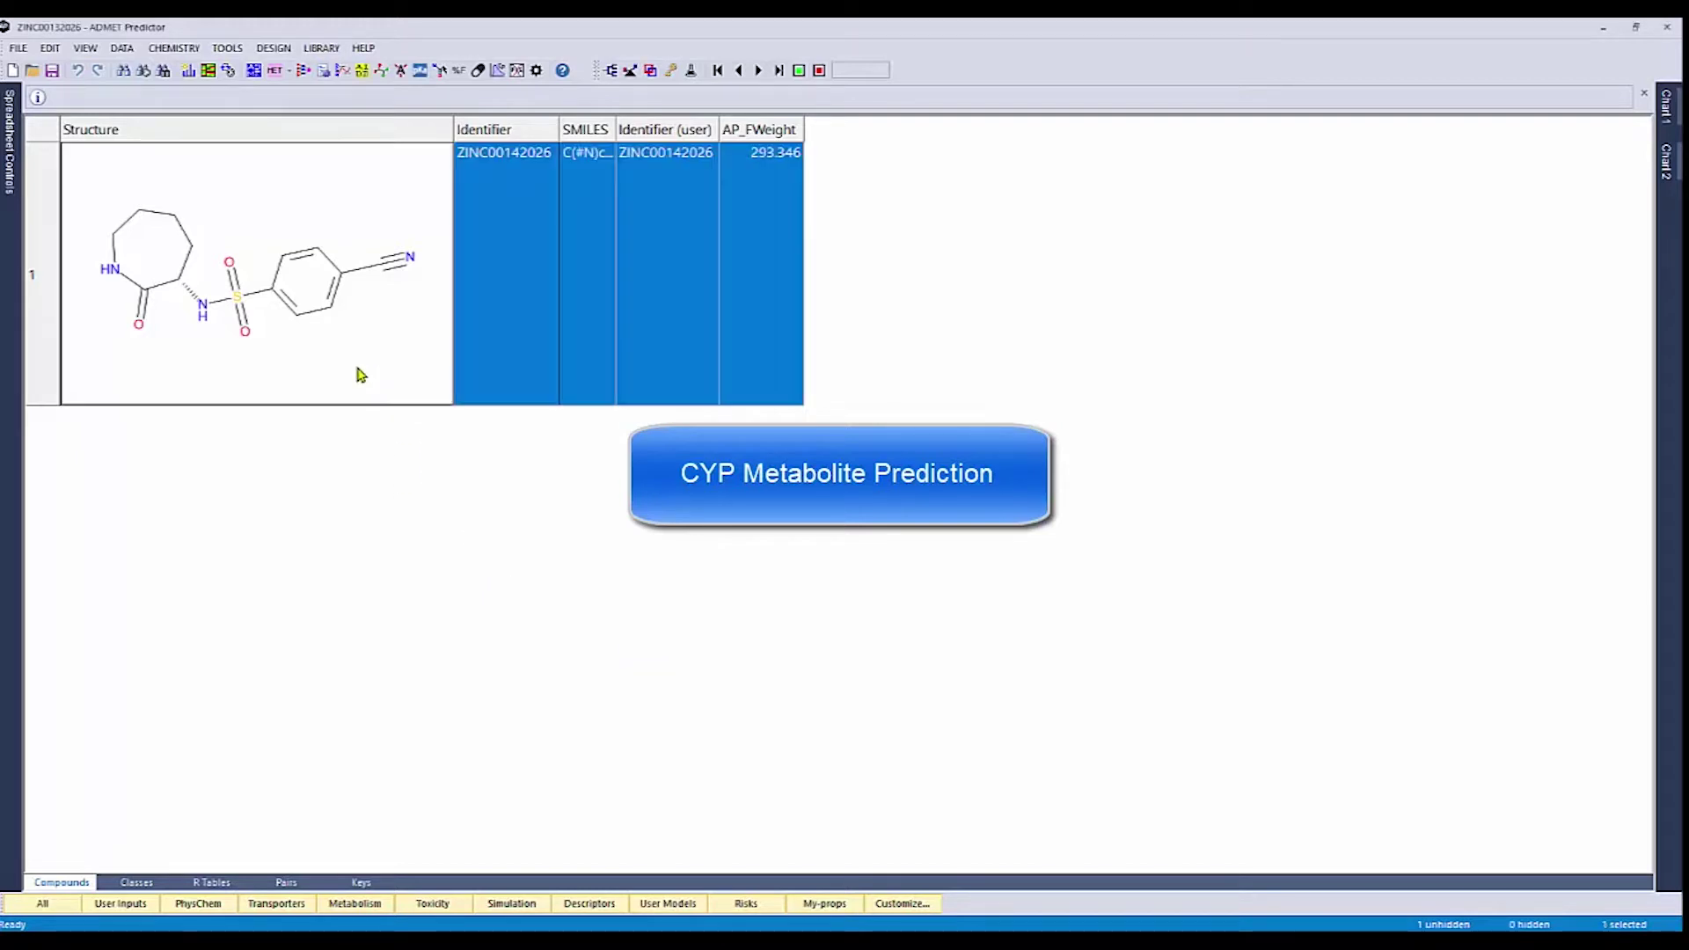
pyautogui.click(254, 72)
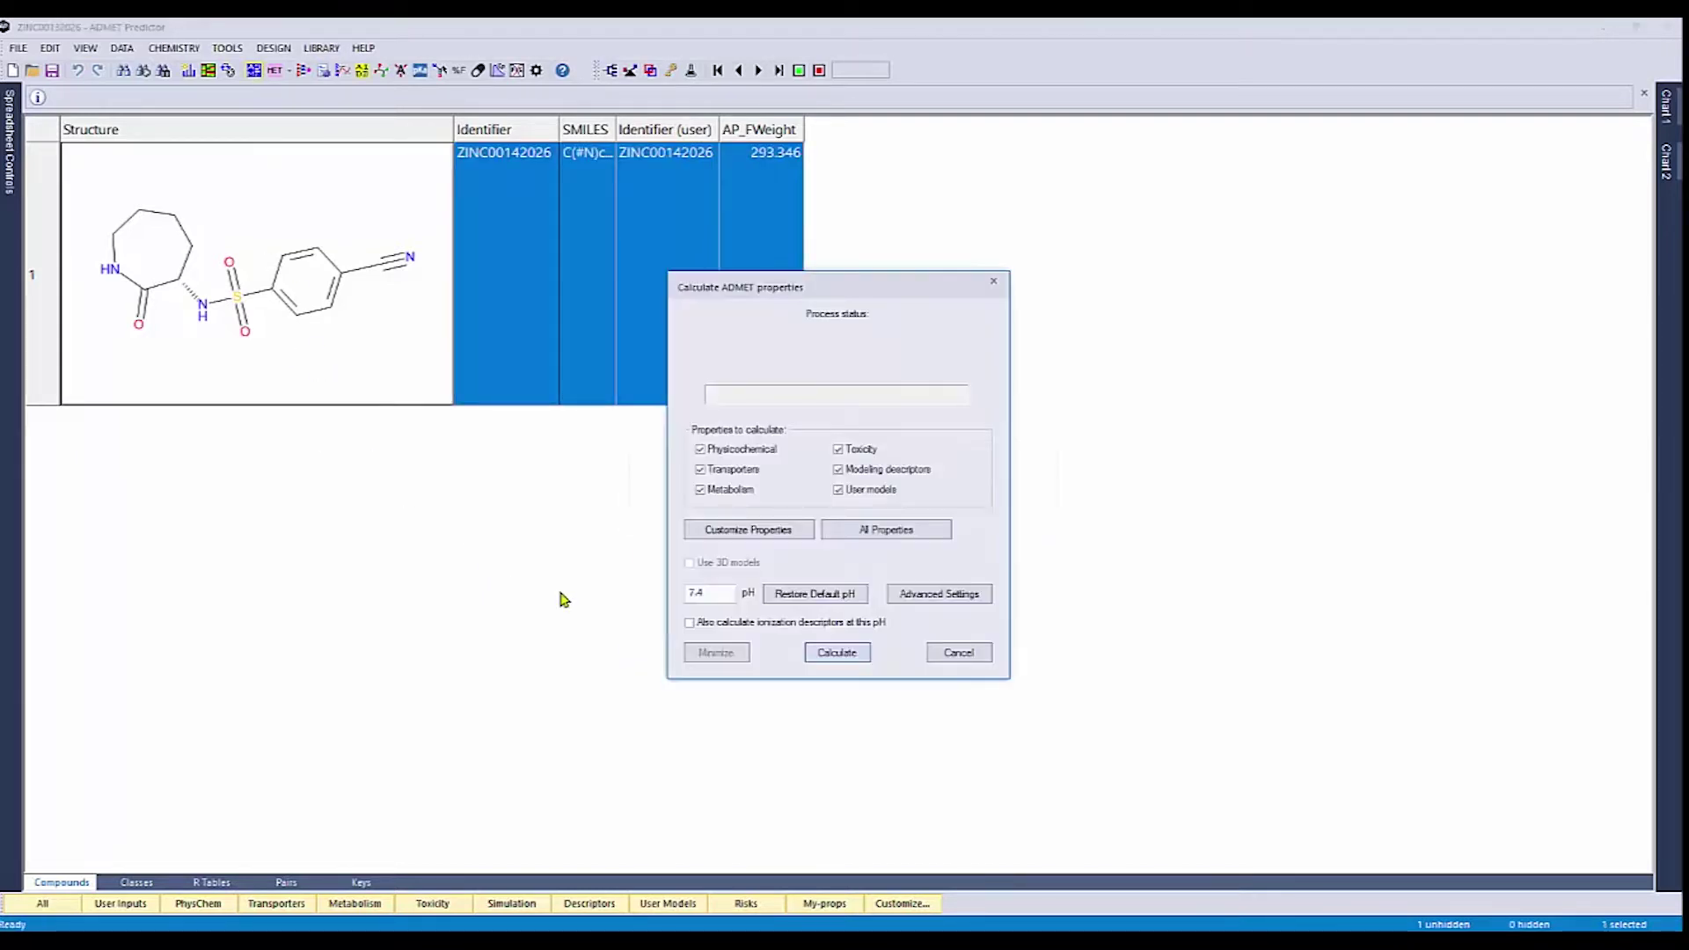
pyautogui.click(828, 654)
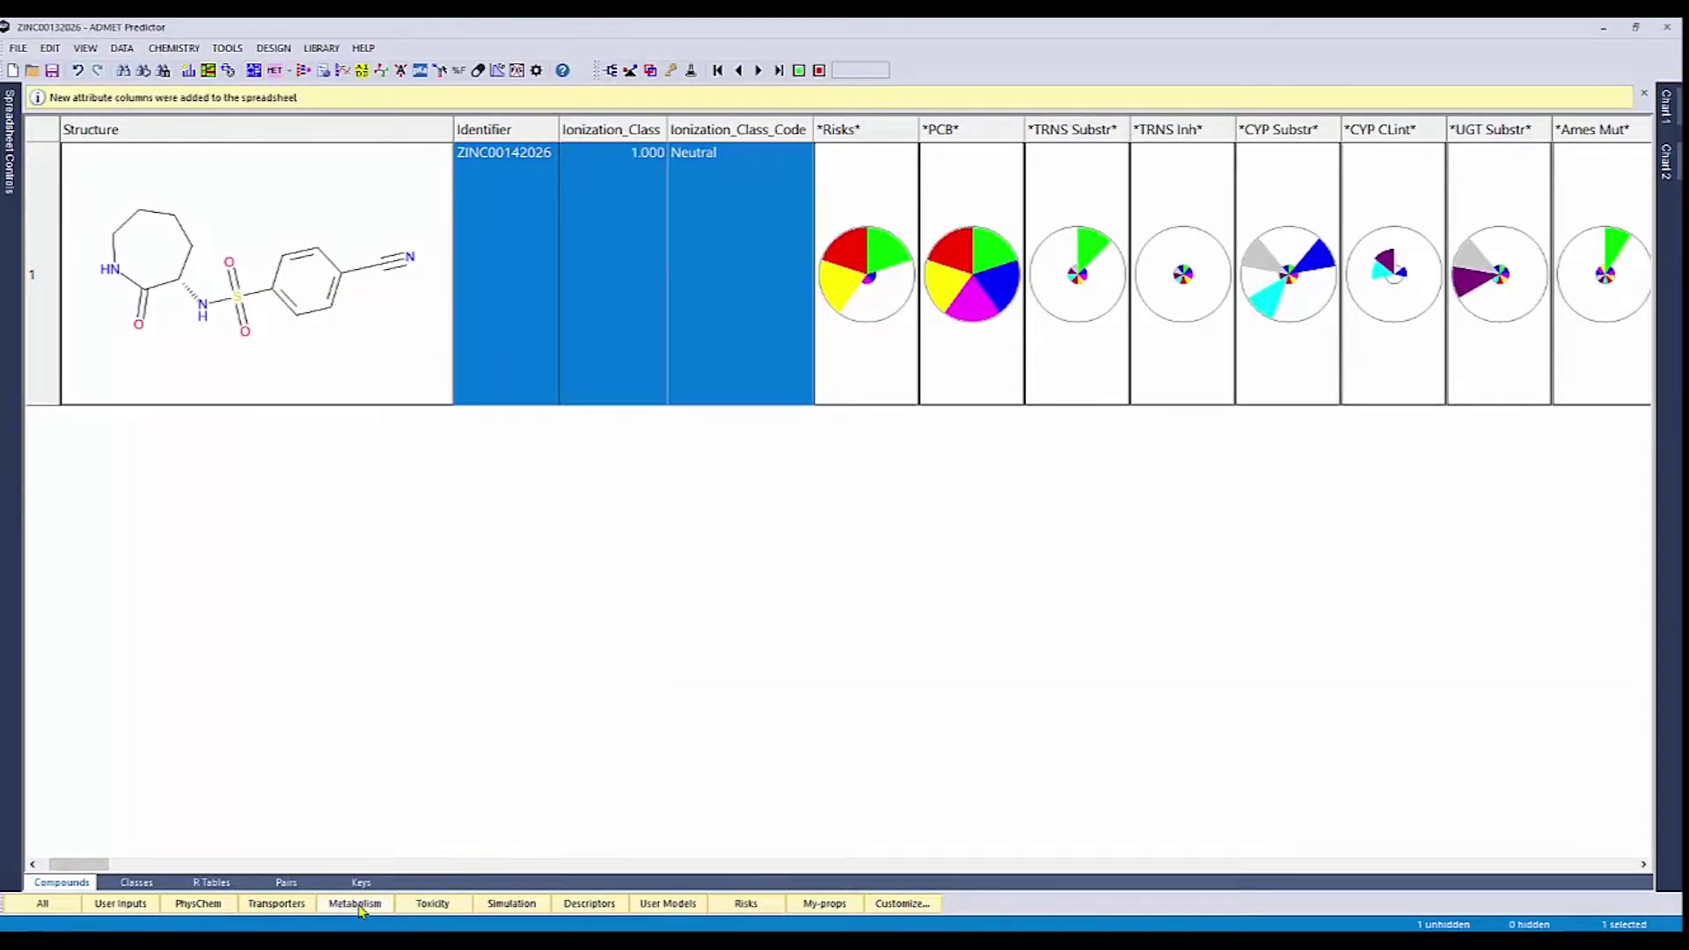
pyautogui.click(357, 905)
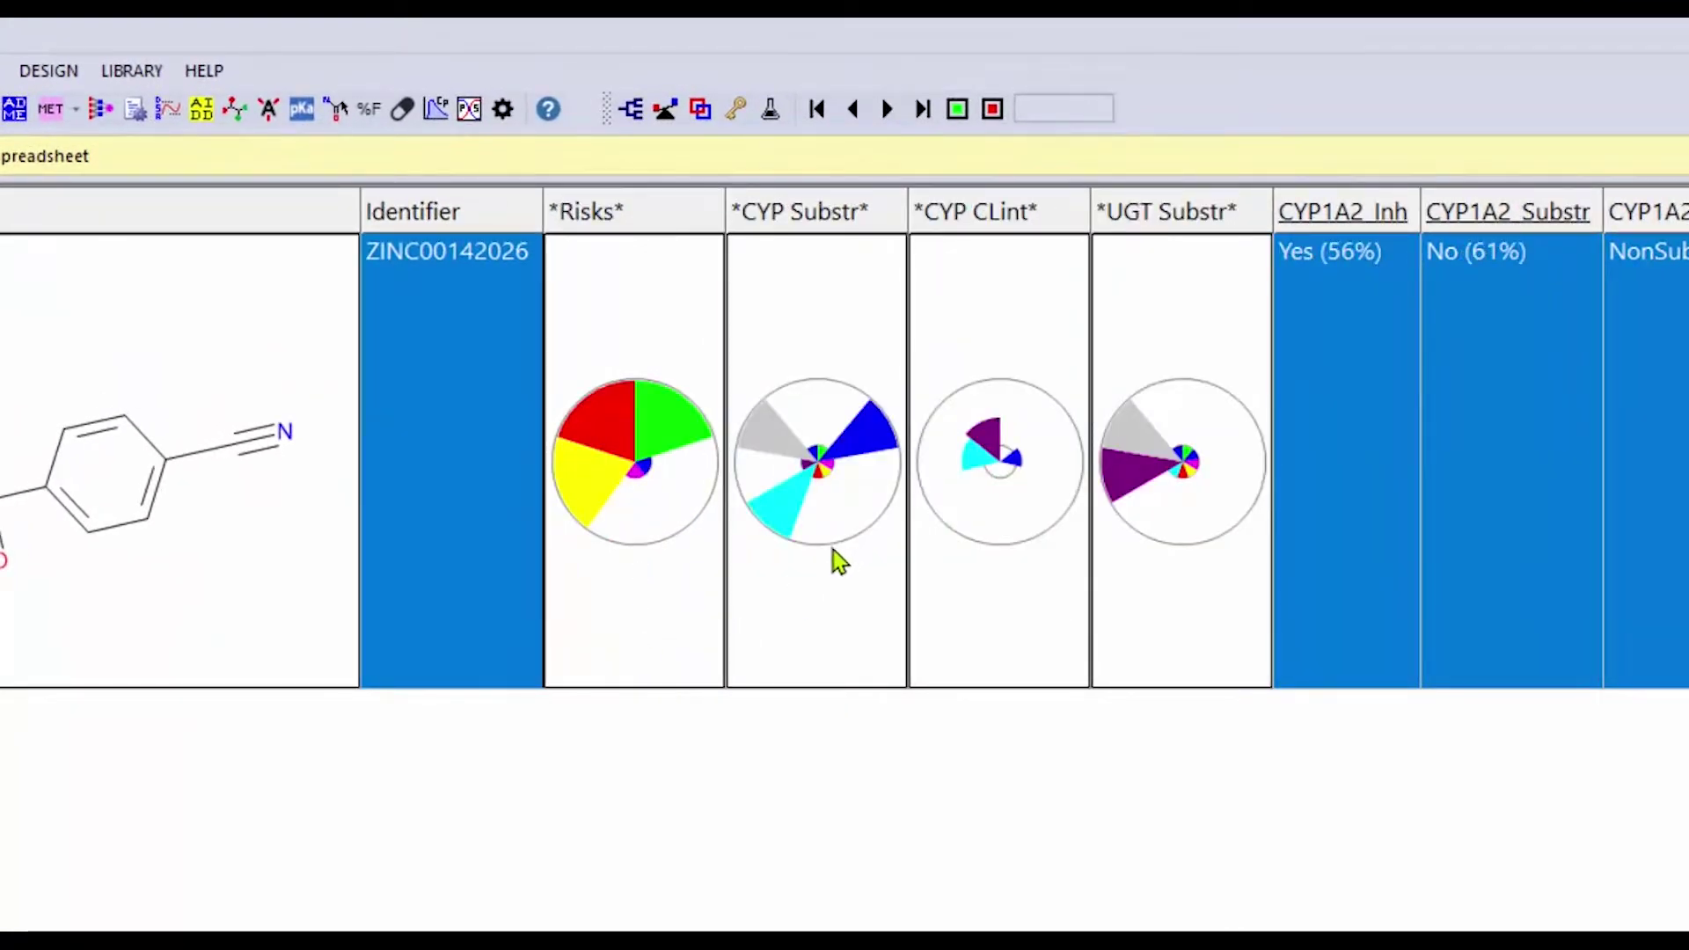
# Examine which enzymes the colored wedges of the compound's *CYP Substr* star plot represent.
pyautogui.moveTo(831, 547)
pyautogui.moveTo(867, 444)
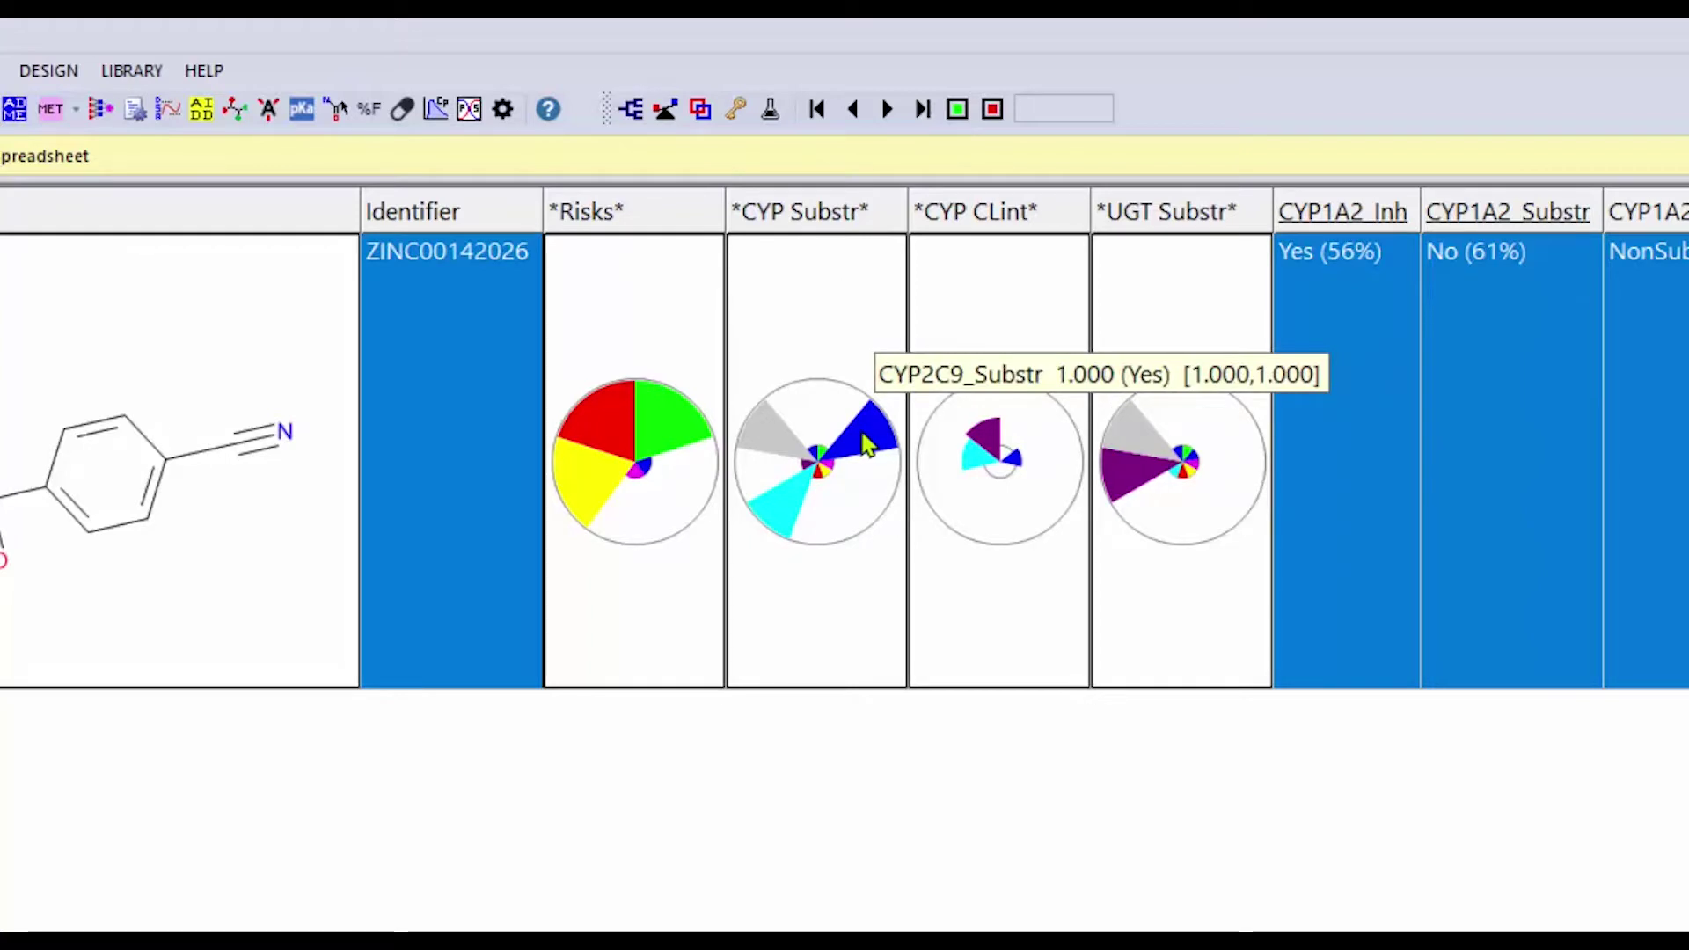
pyautogui.moveTo(780, 528)
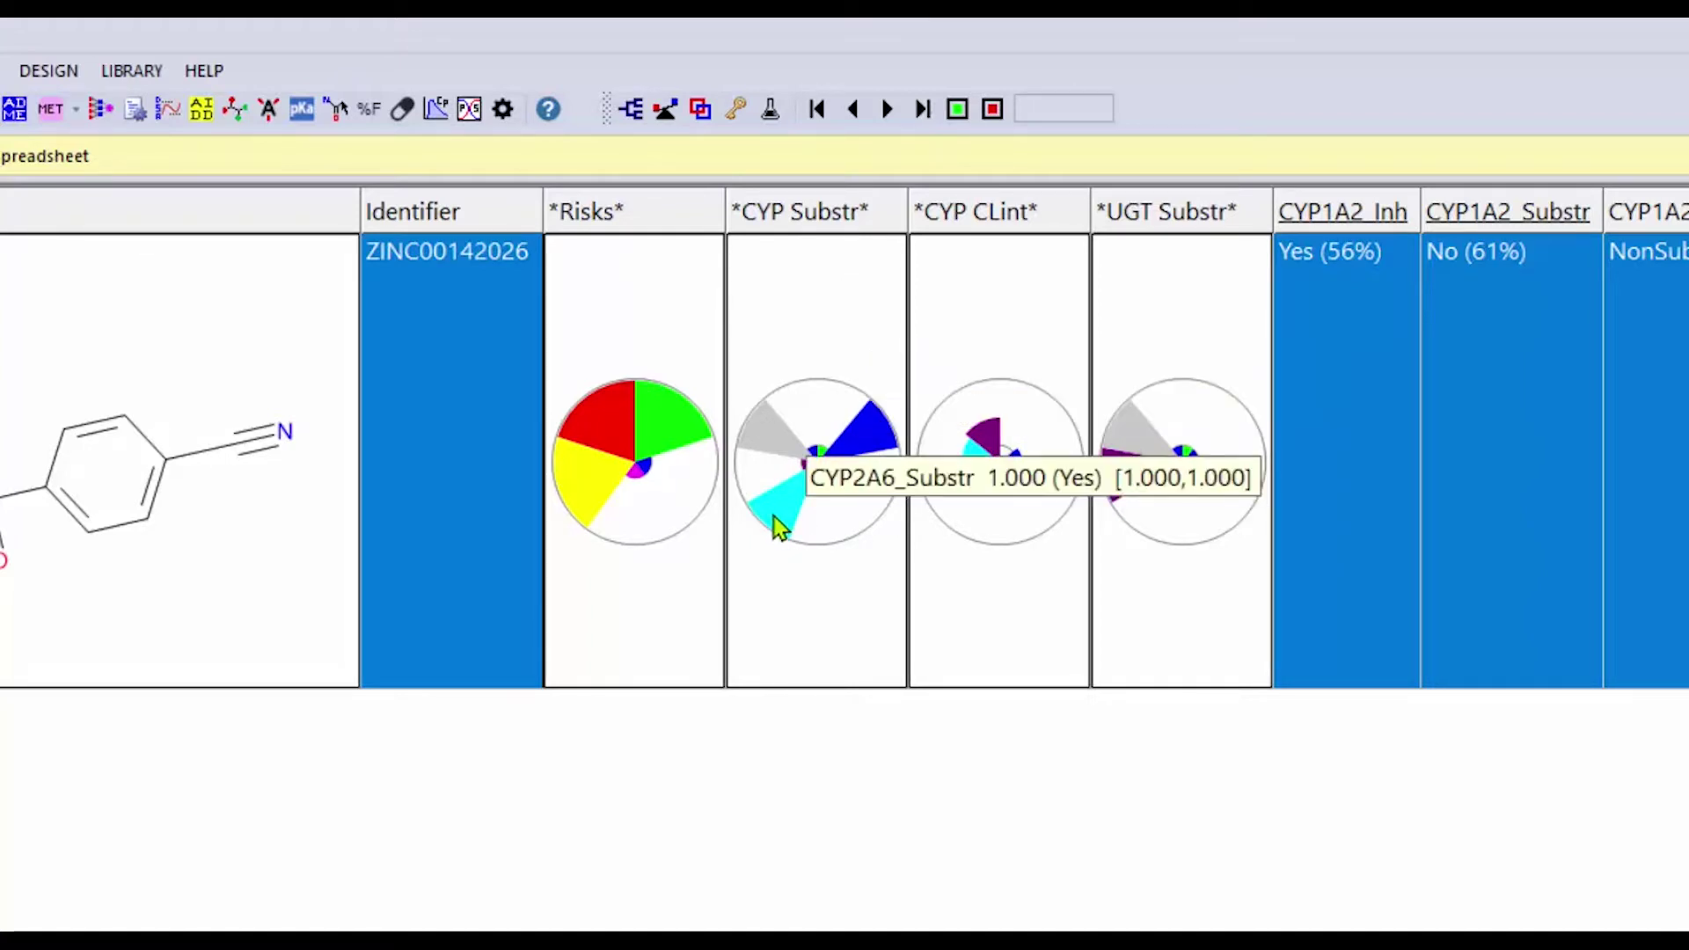
pyautogui.moveTo(781, 451)
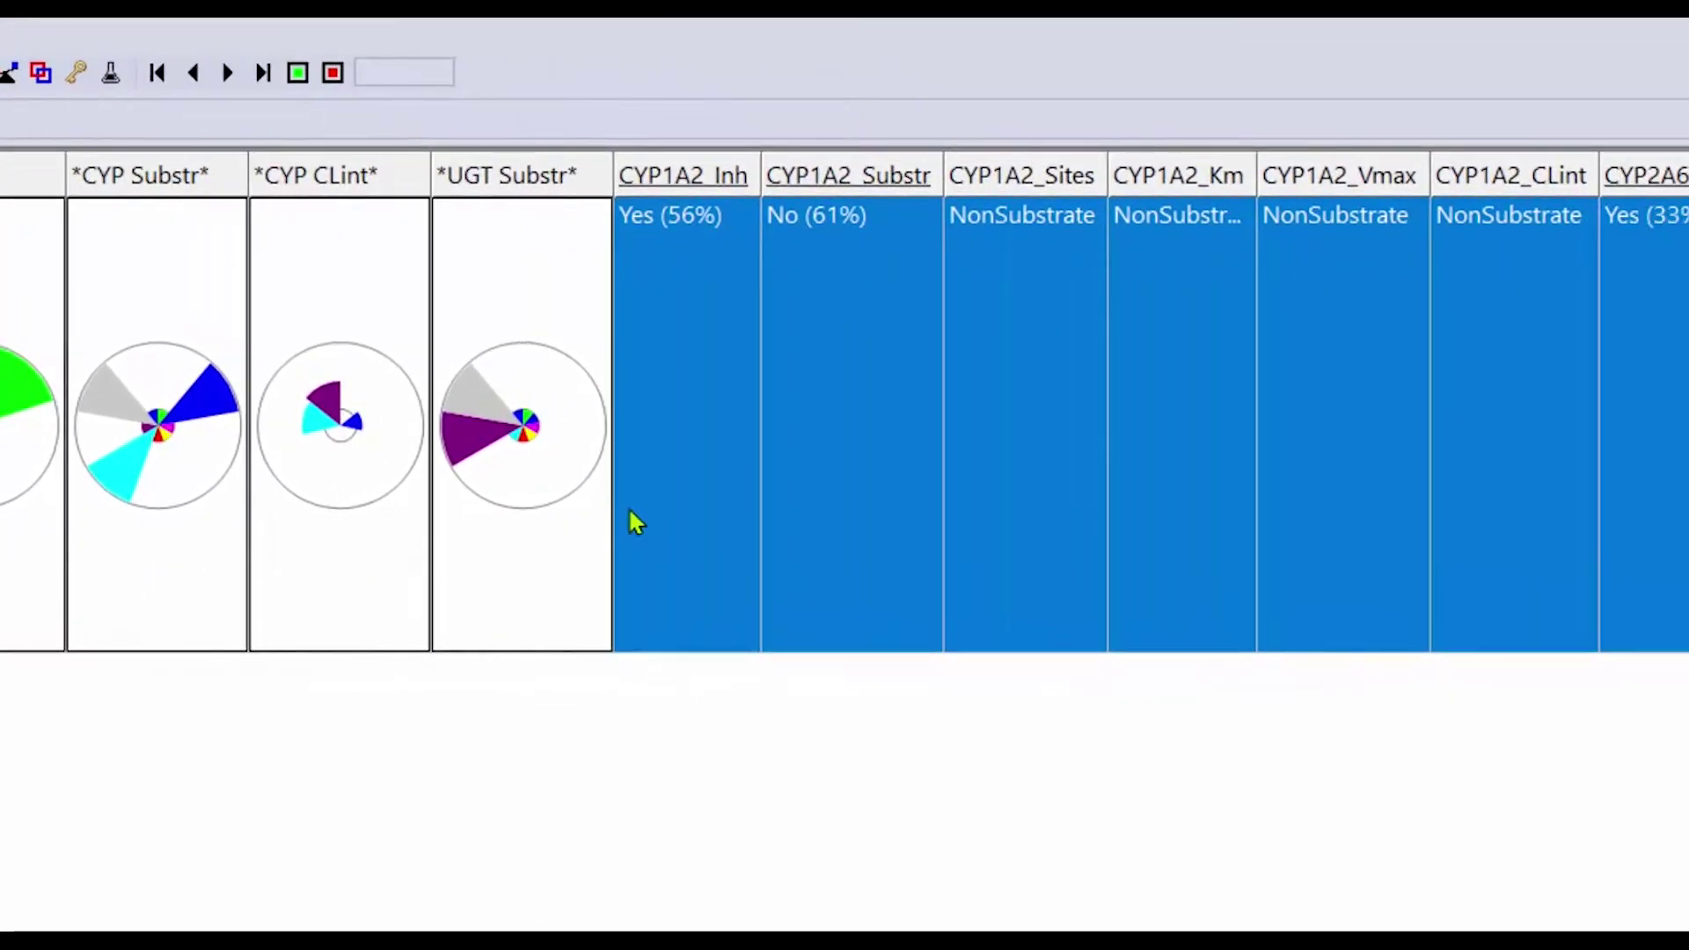
# Freeze the *CYP Substr* column beside the Identifier column so it stays in view across the spreadsheet.
pyautogui.click(819, 323)
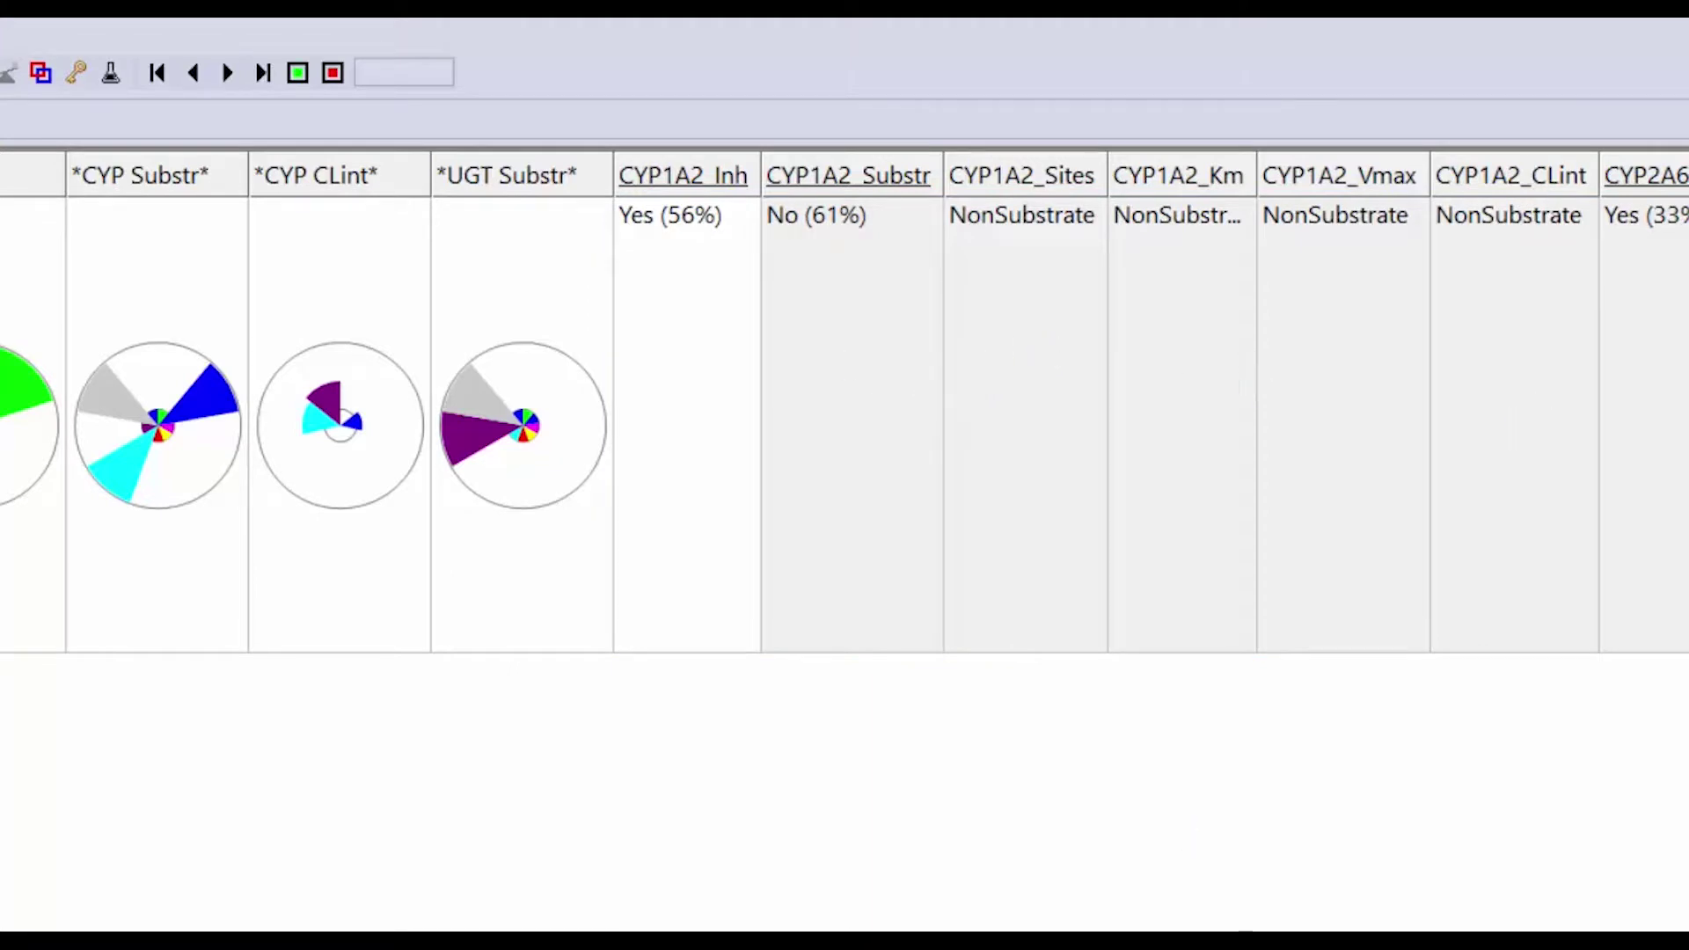
pyautogui.hscroll(5, 880, 405)
pyautogui.hscroll(-5, 880, 404)
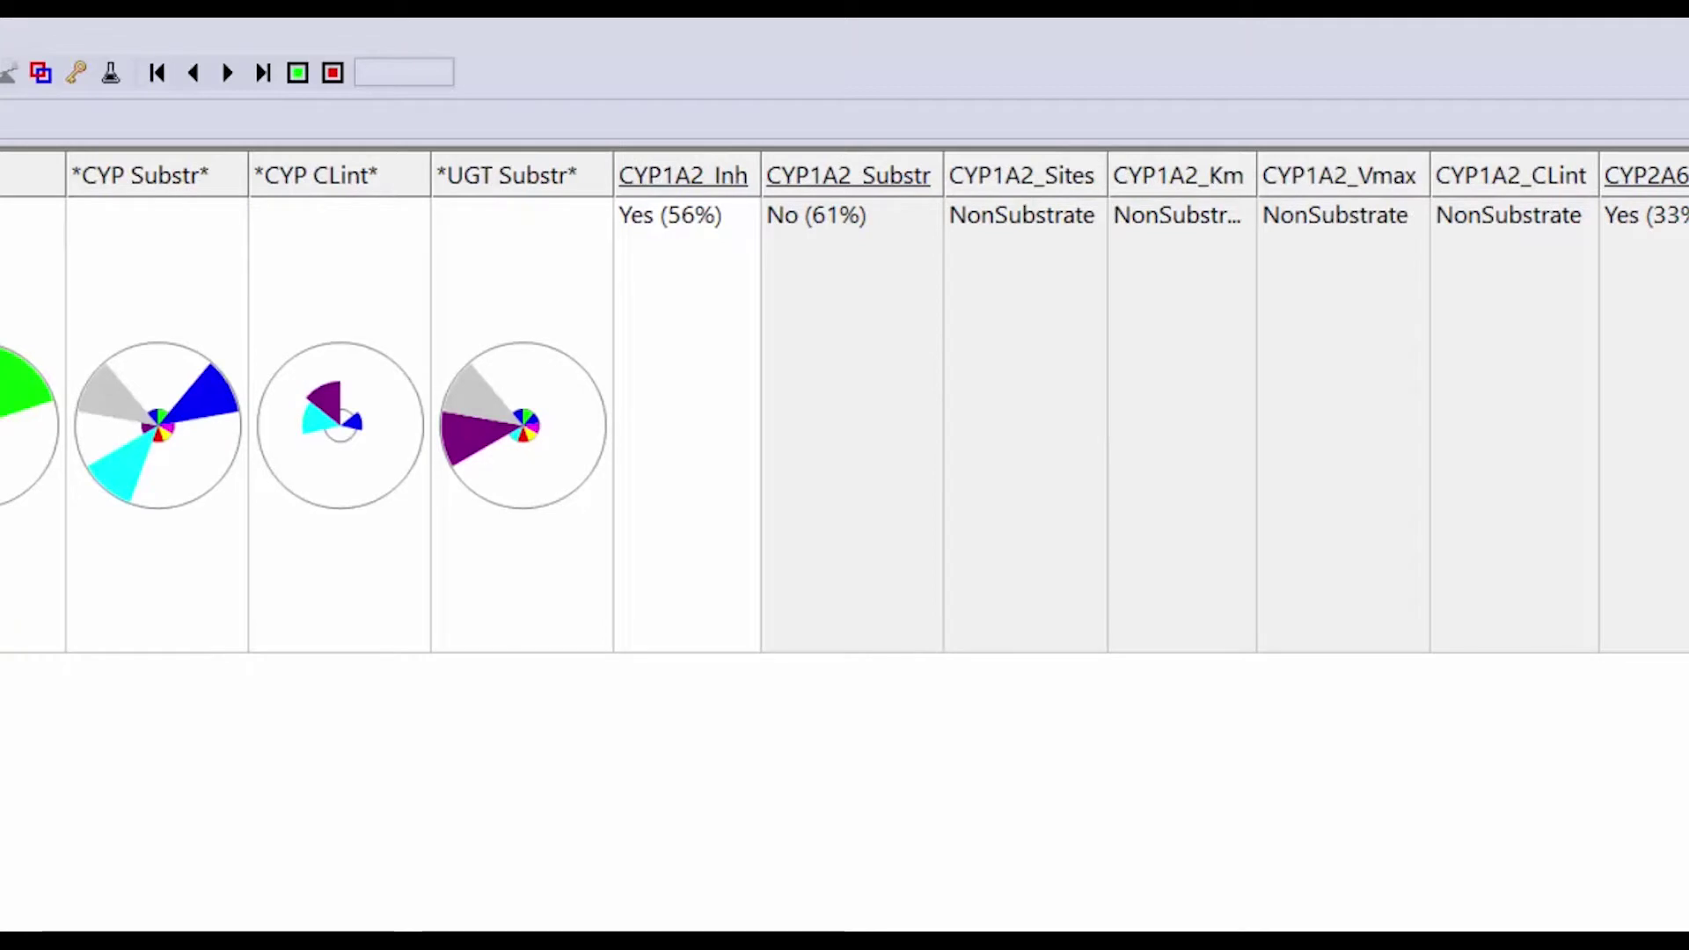
pyautogui.rightClick(179, 185)
pyautogui.click(236, 401)
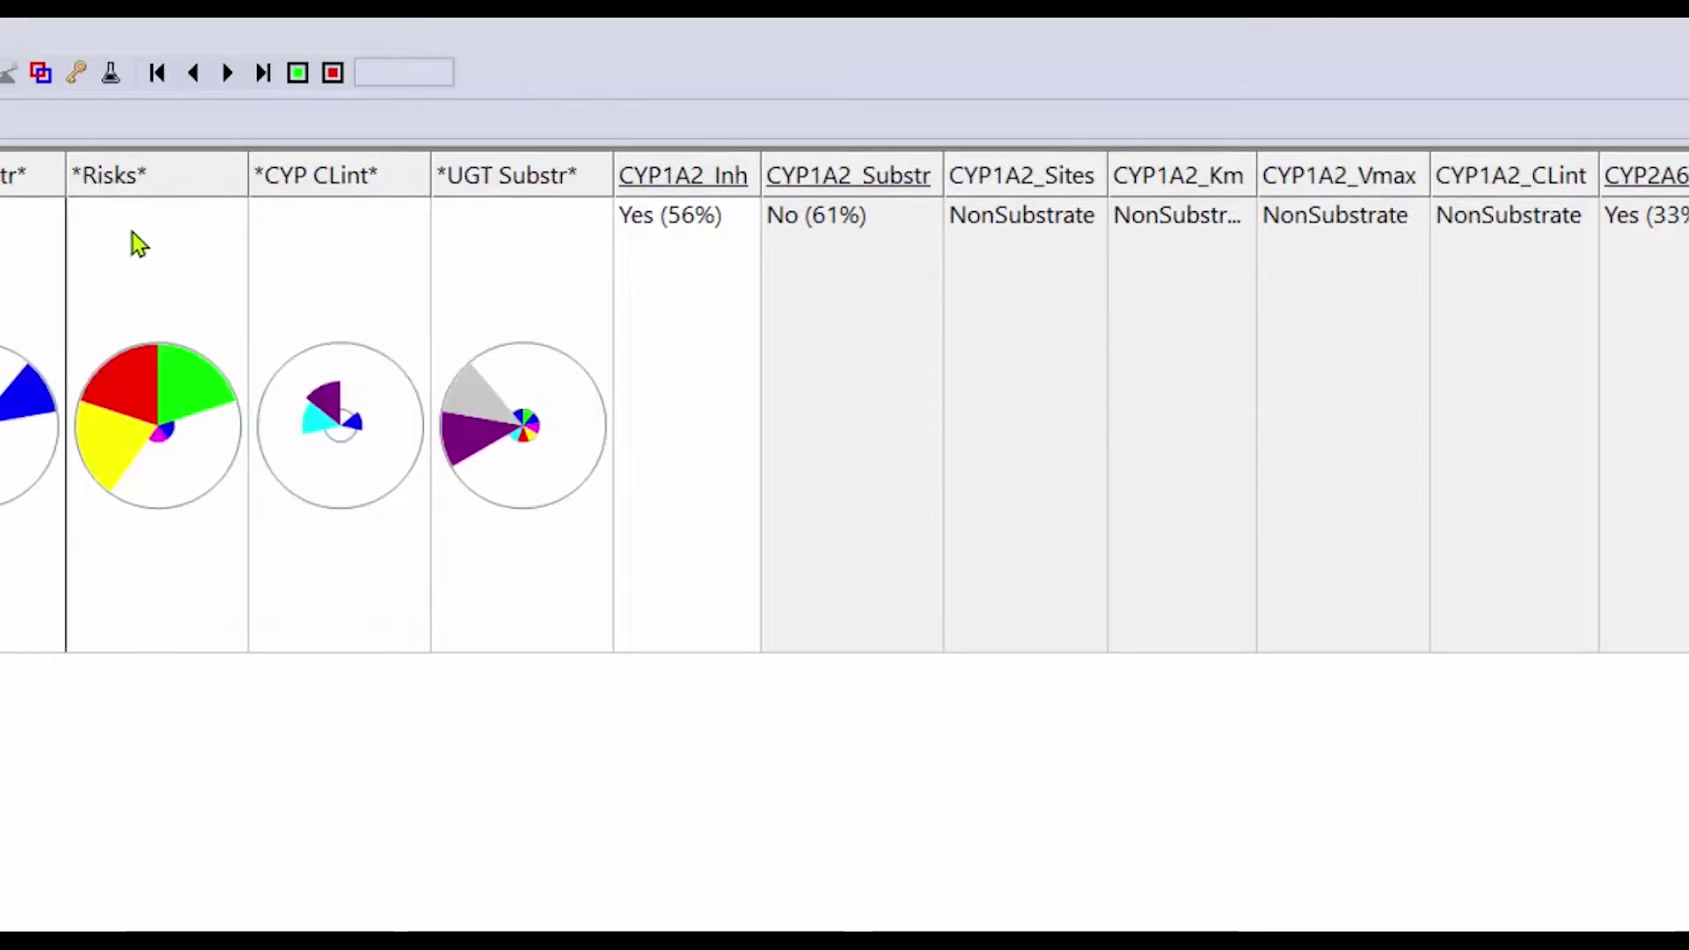
# View the compound's CYP2A6 sites of metabolism on the structure alongside its atom numbers, and close the atomic properties display.
pyautogui.hscroll(2, 880, 405)
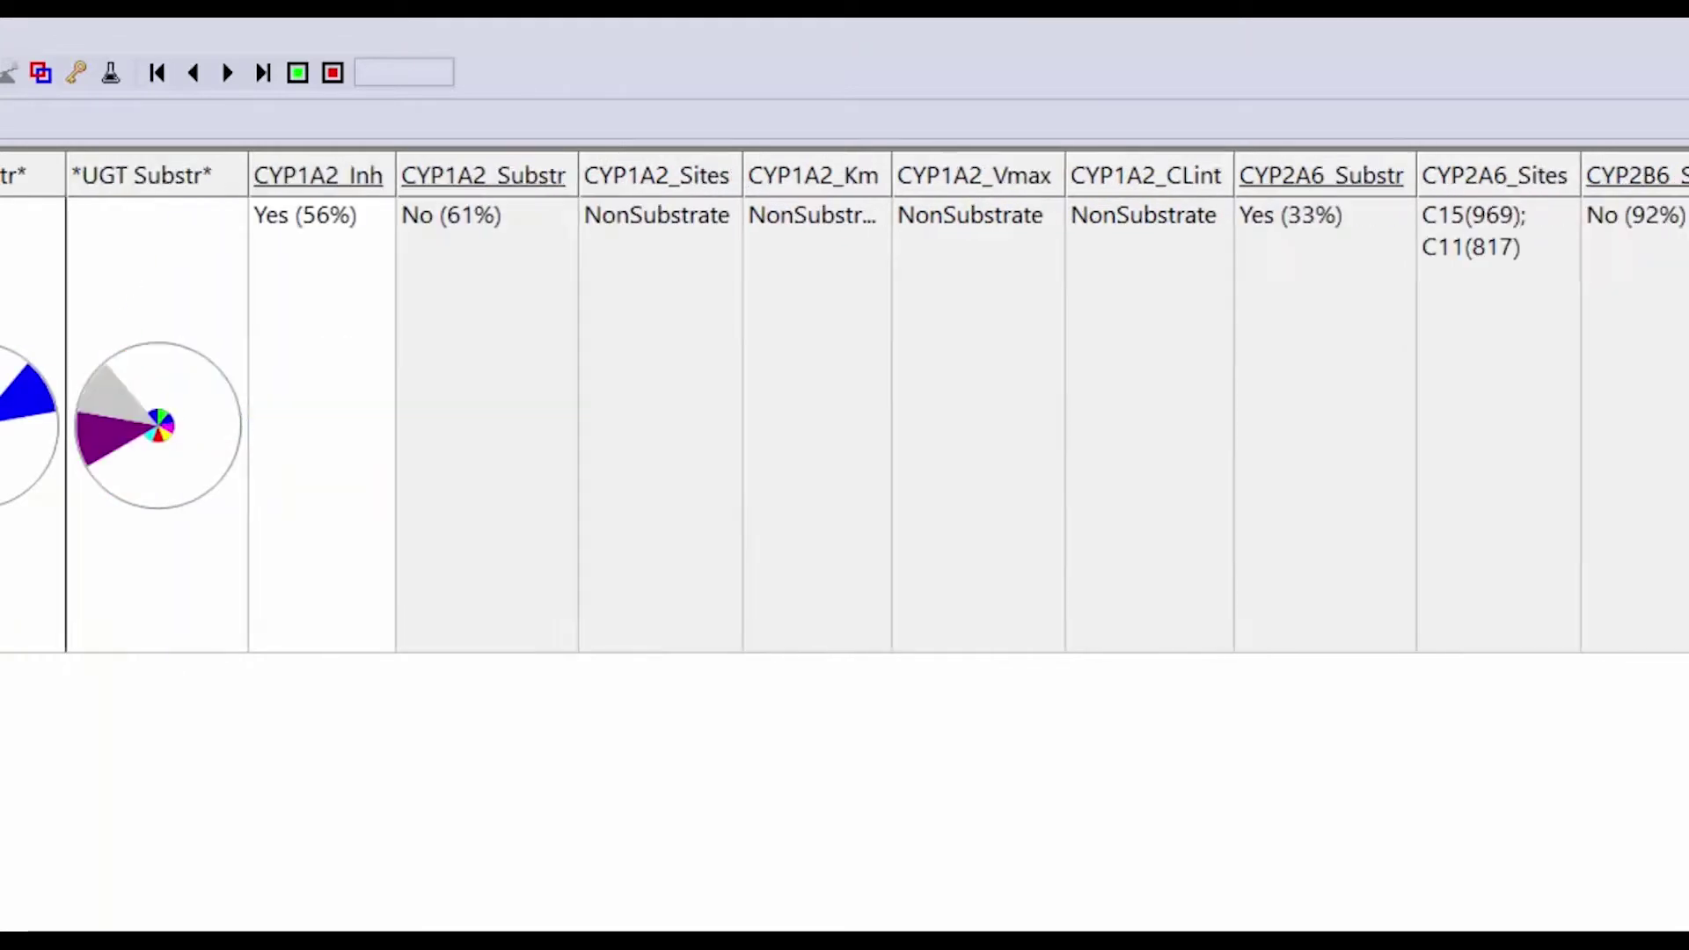
pyautogui.hscroll(6, 880, 405)
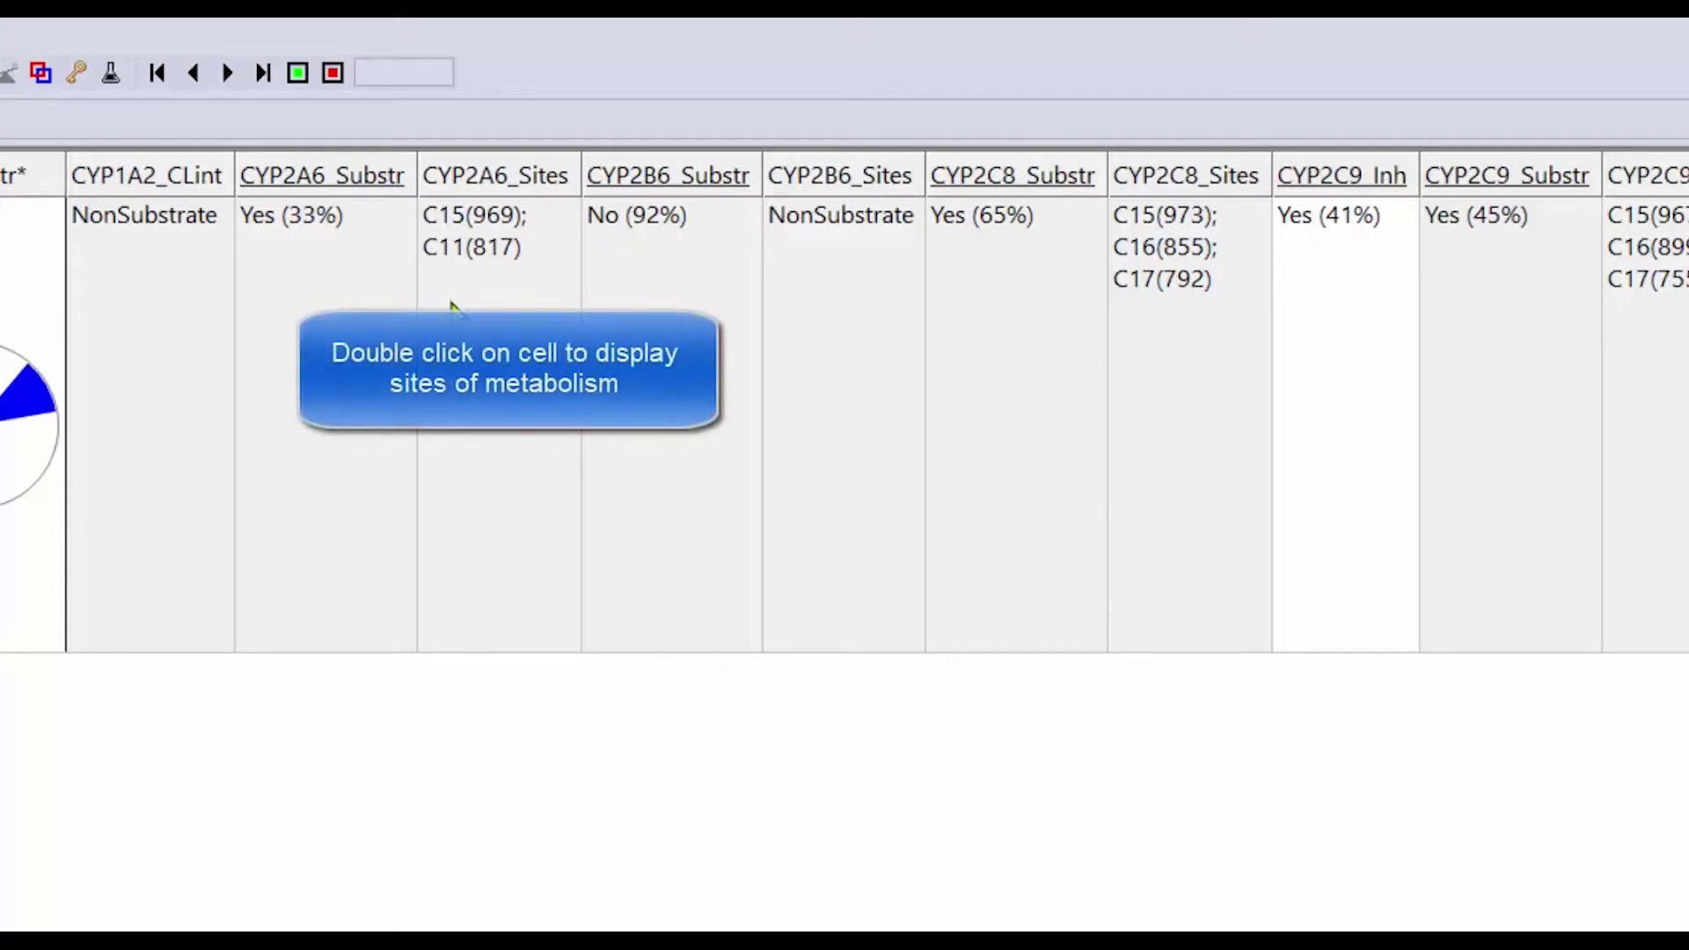
pyautogui.doubleClick(514, 485)
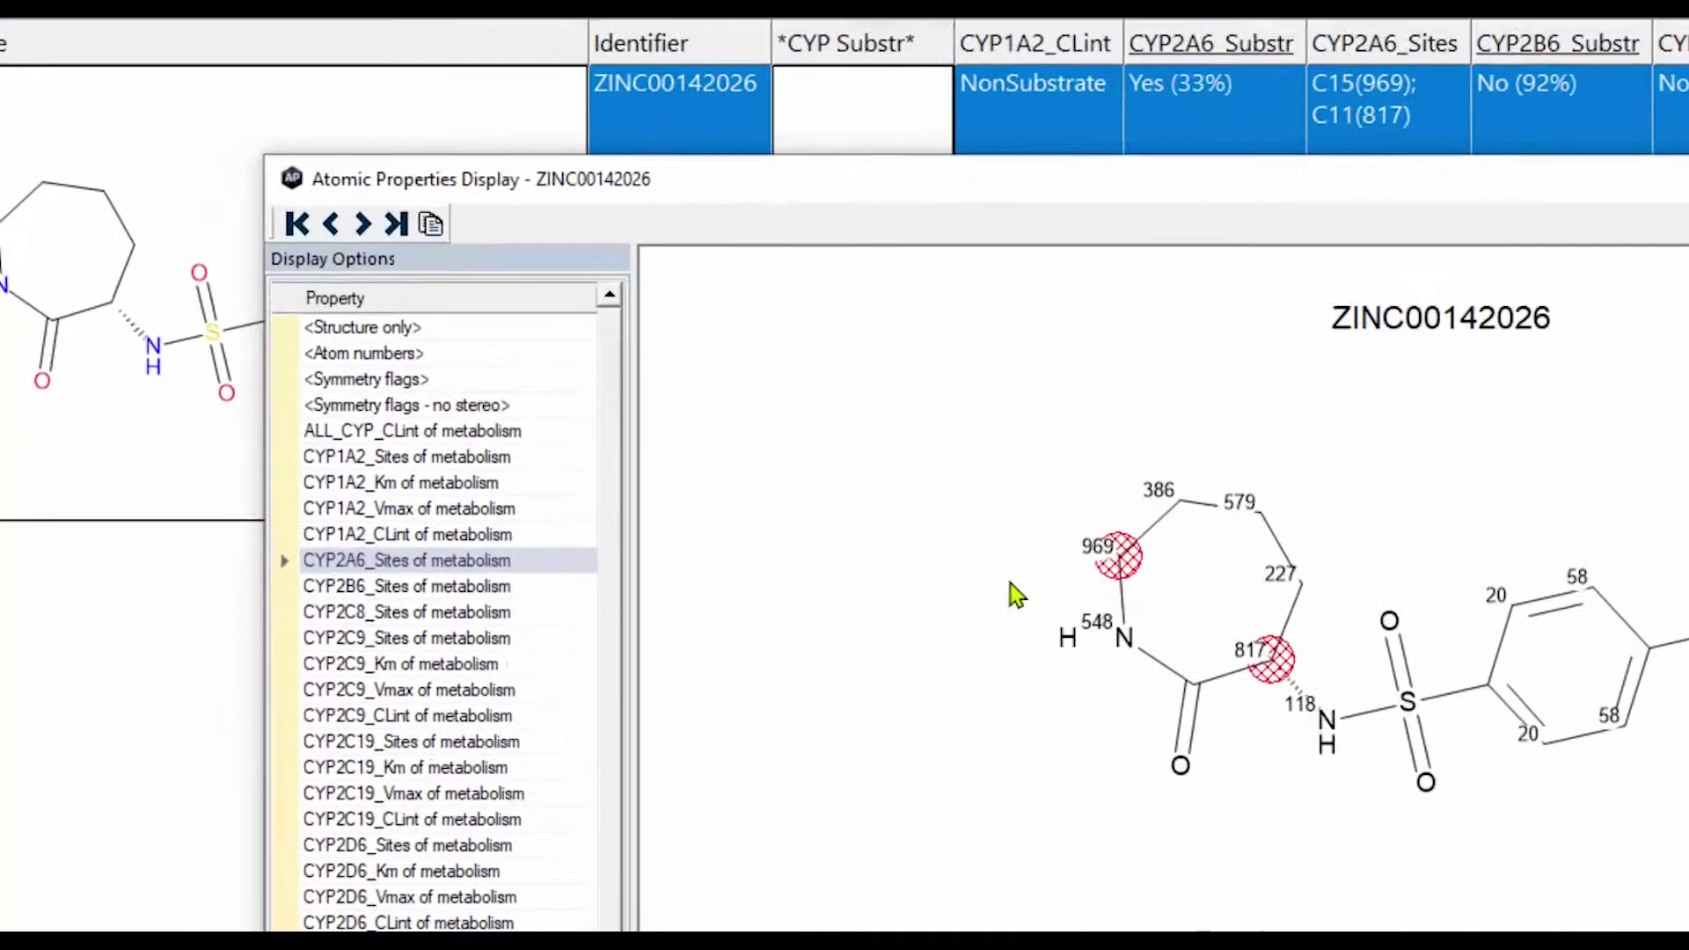
pyautogui.click(583, 386)
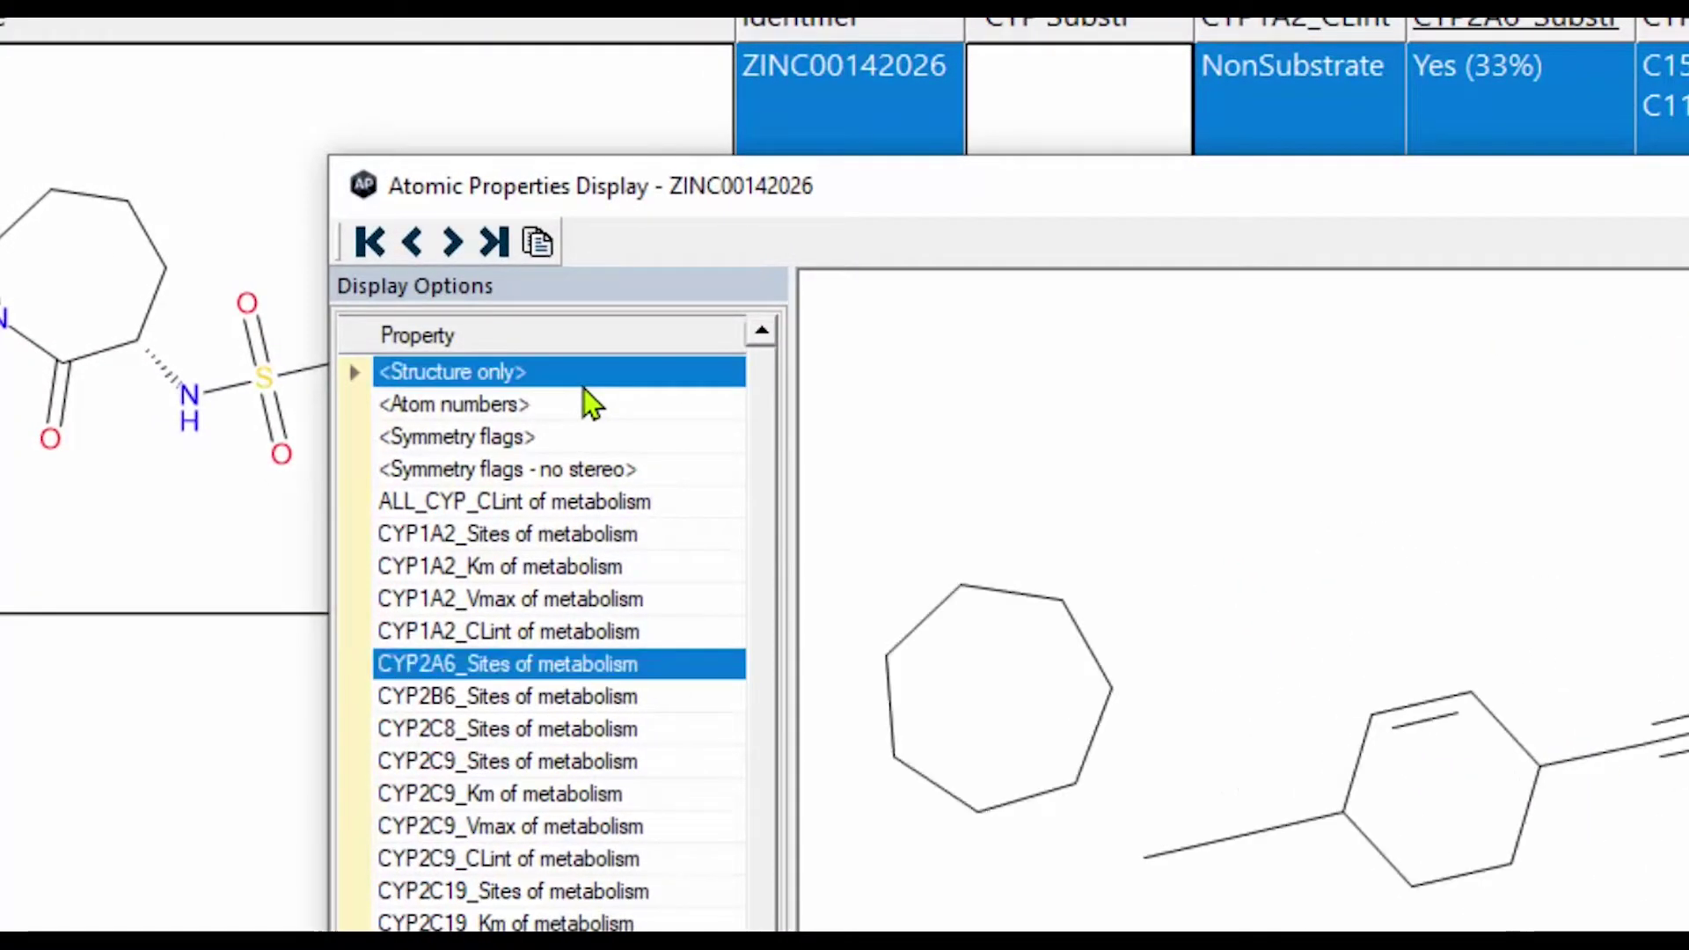
pyautogui.click(586, 404)
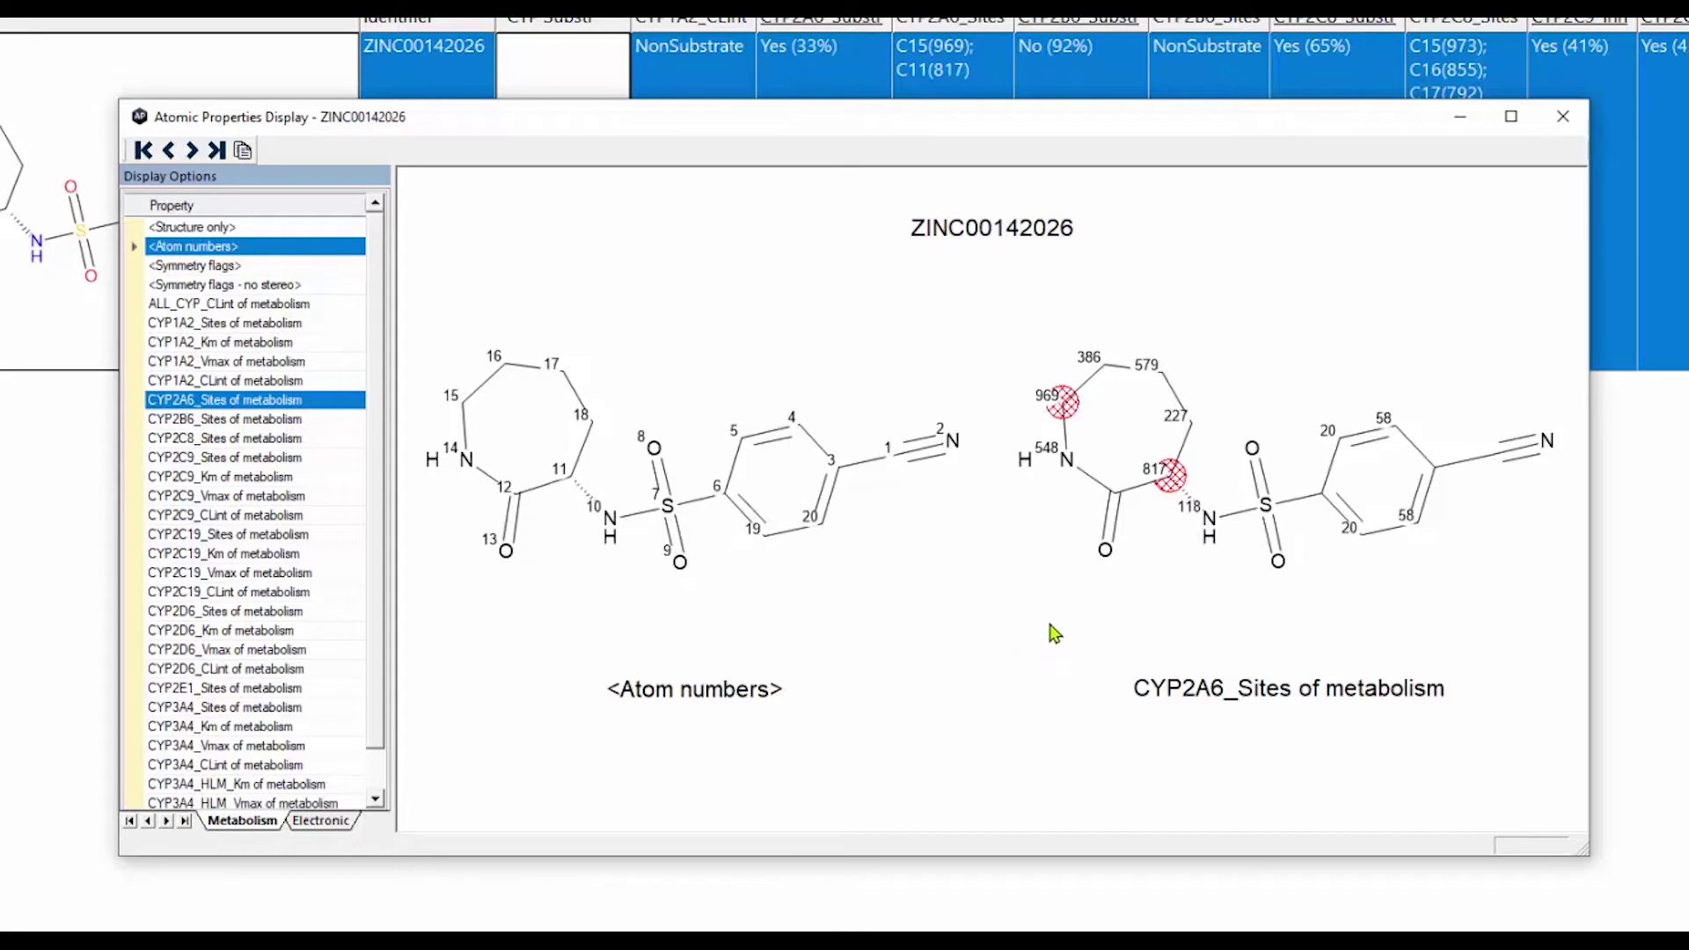
pyautogui.click(1563, 116)
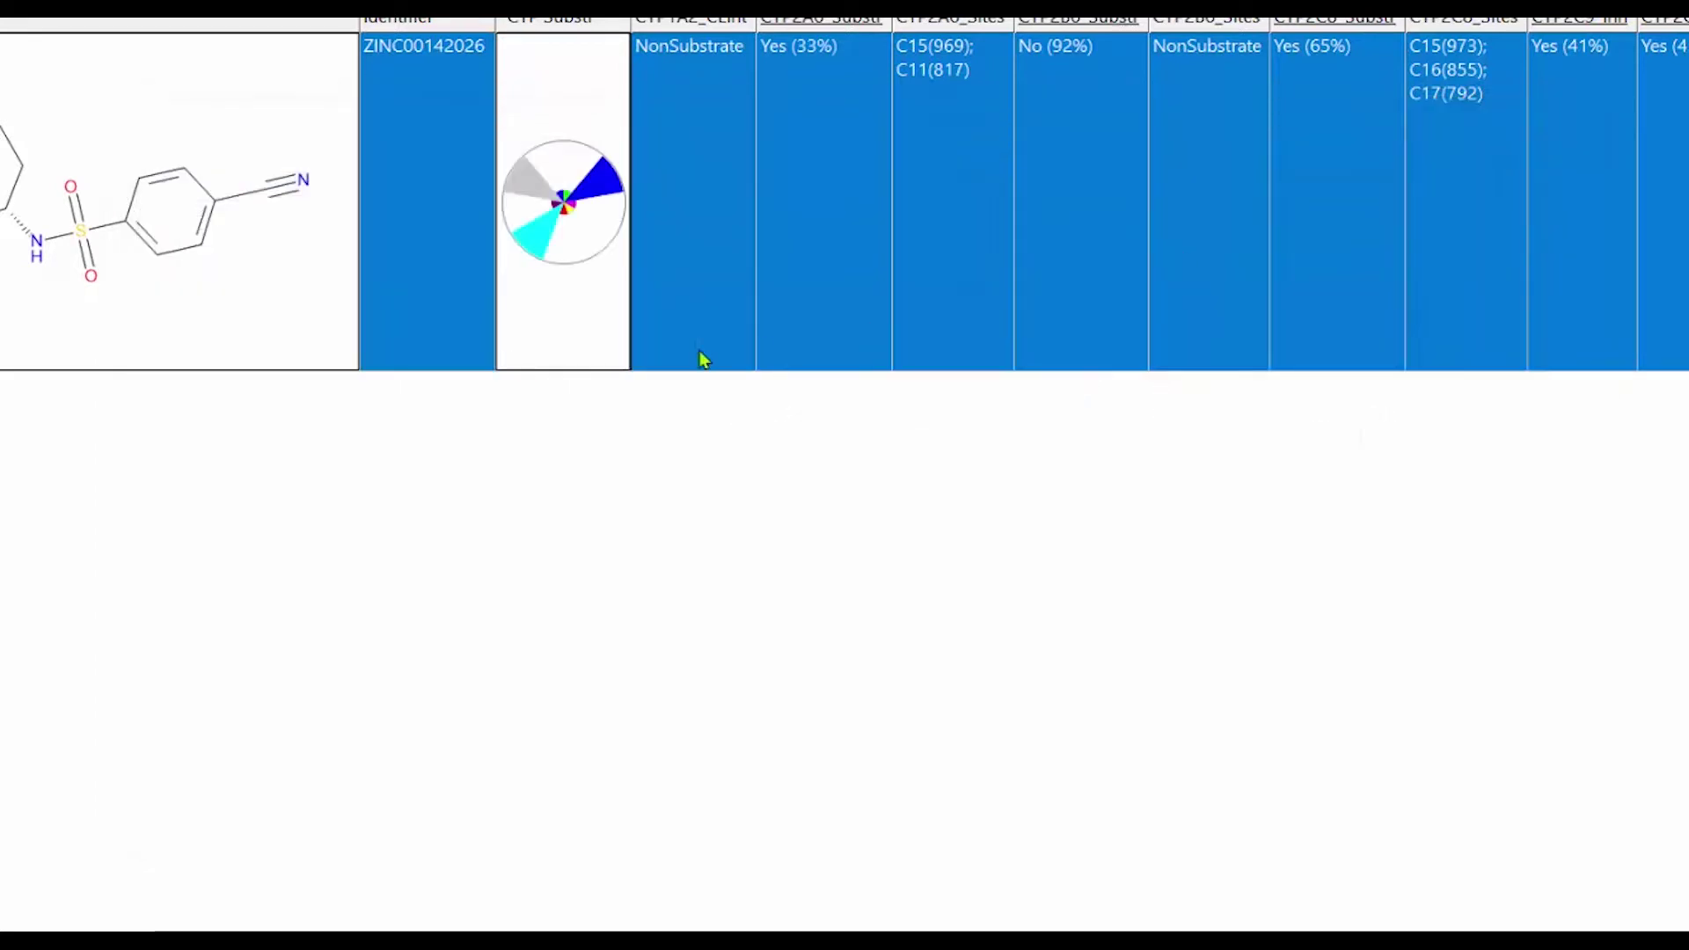
# Open the ZINC00142026 structure in MedChem Designer and generate its metabolites with the current enzyme settings.
pyautogui.moveTo(600, 199)
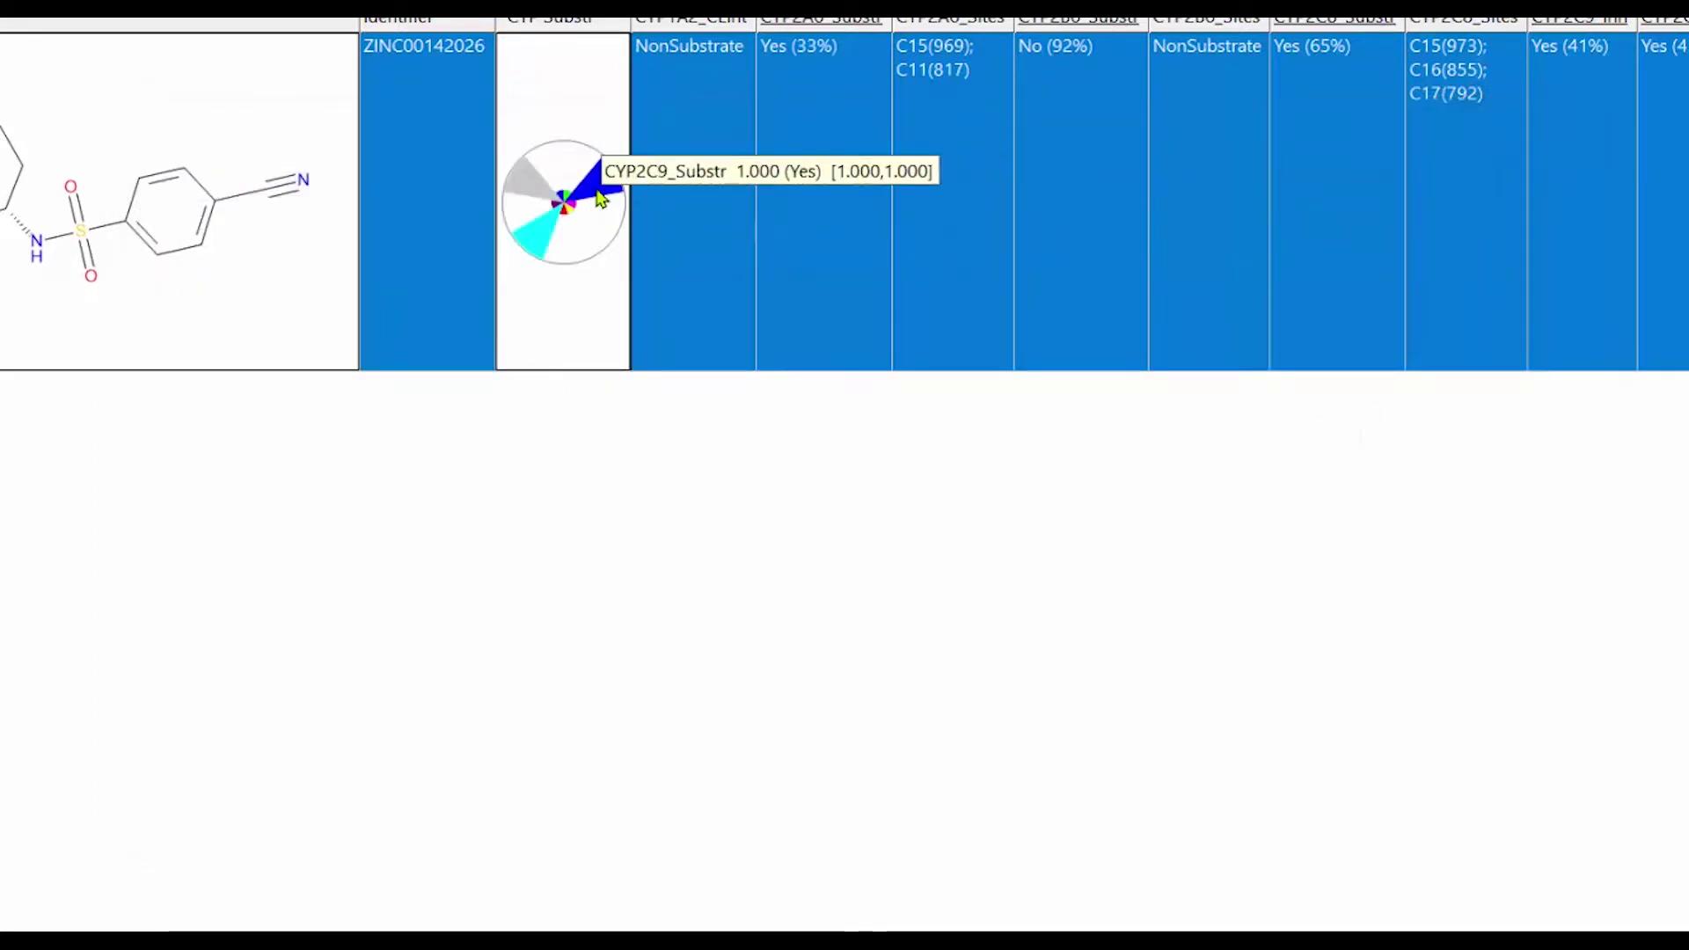
pyautogui.moveTo(545, 198)
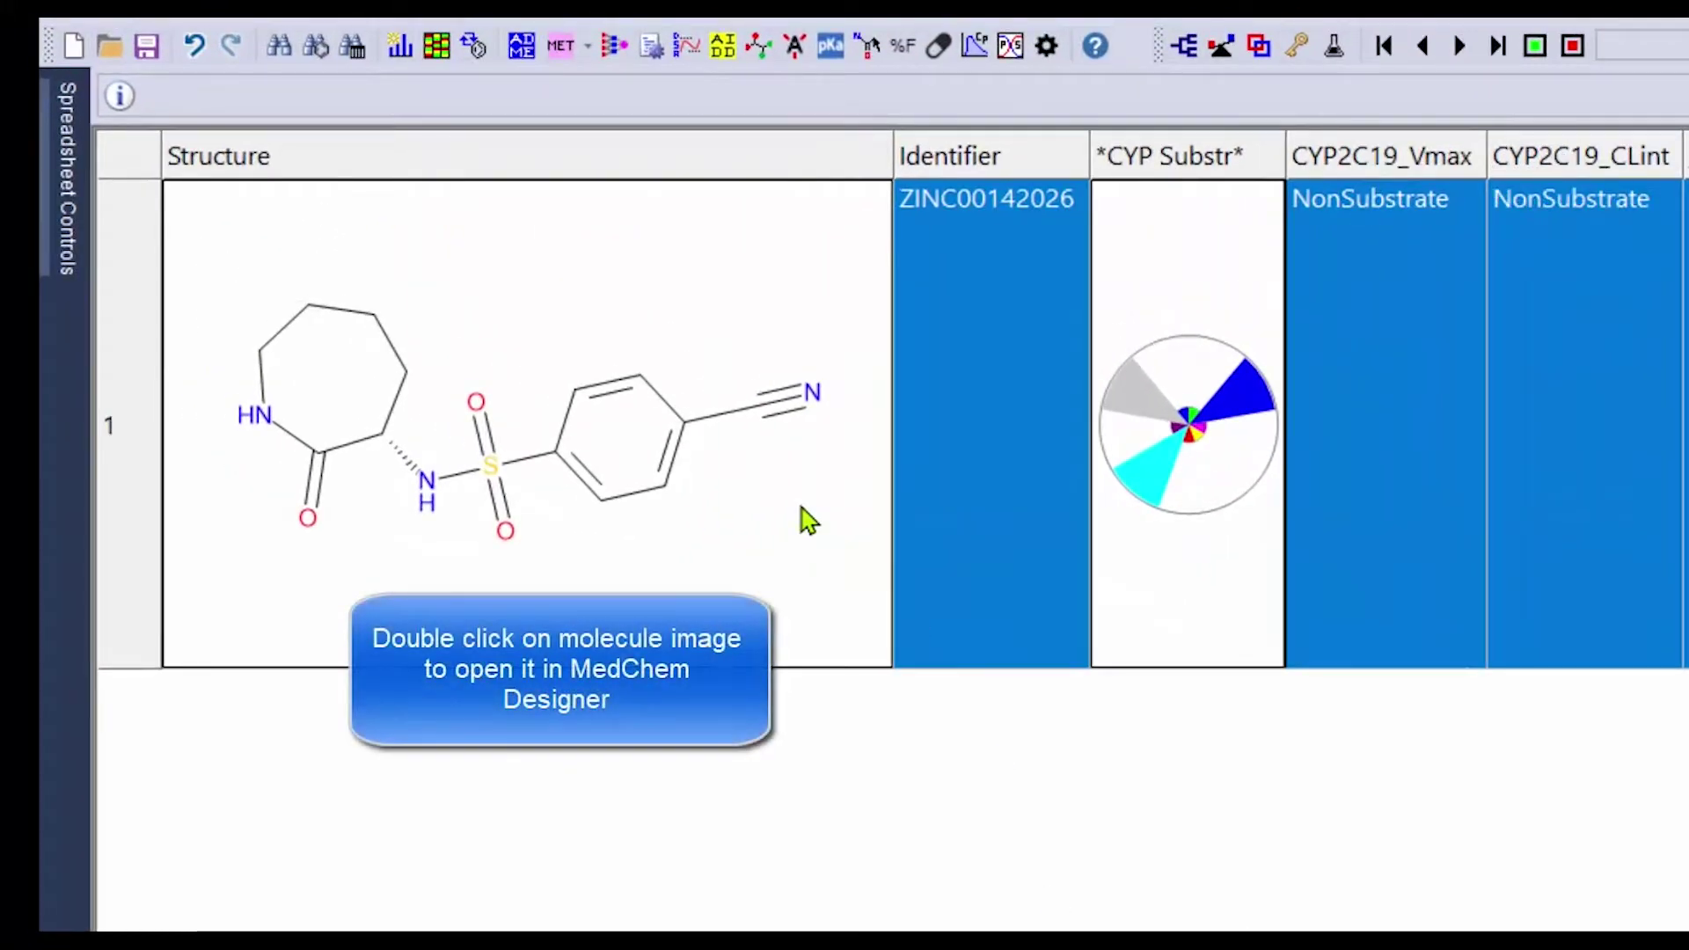
pyautogui.doubleClick(808, 521)
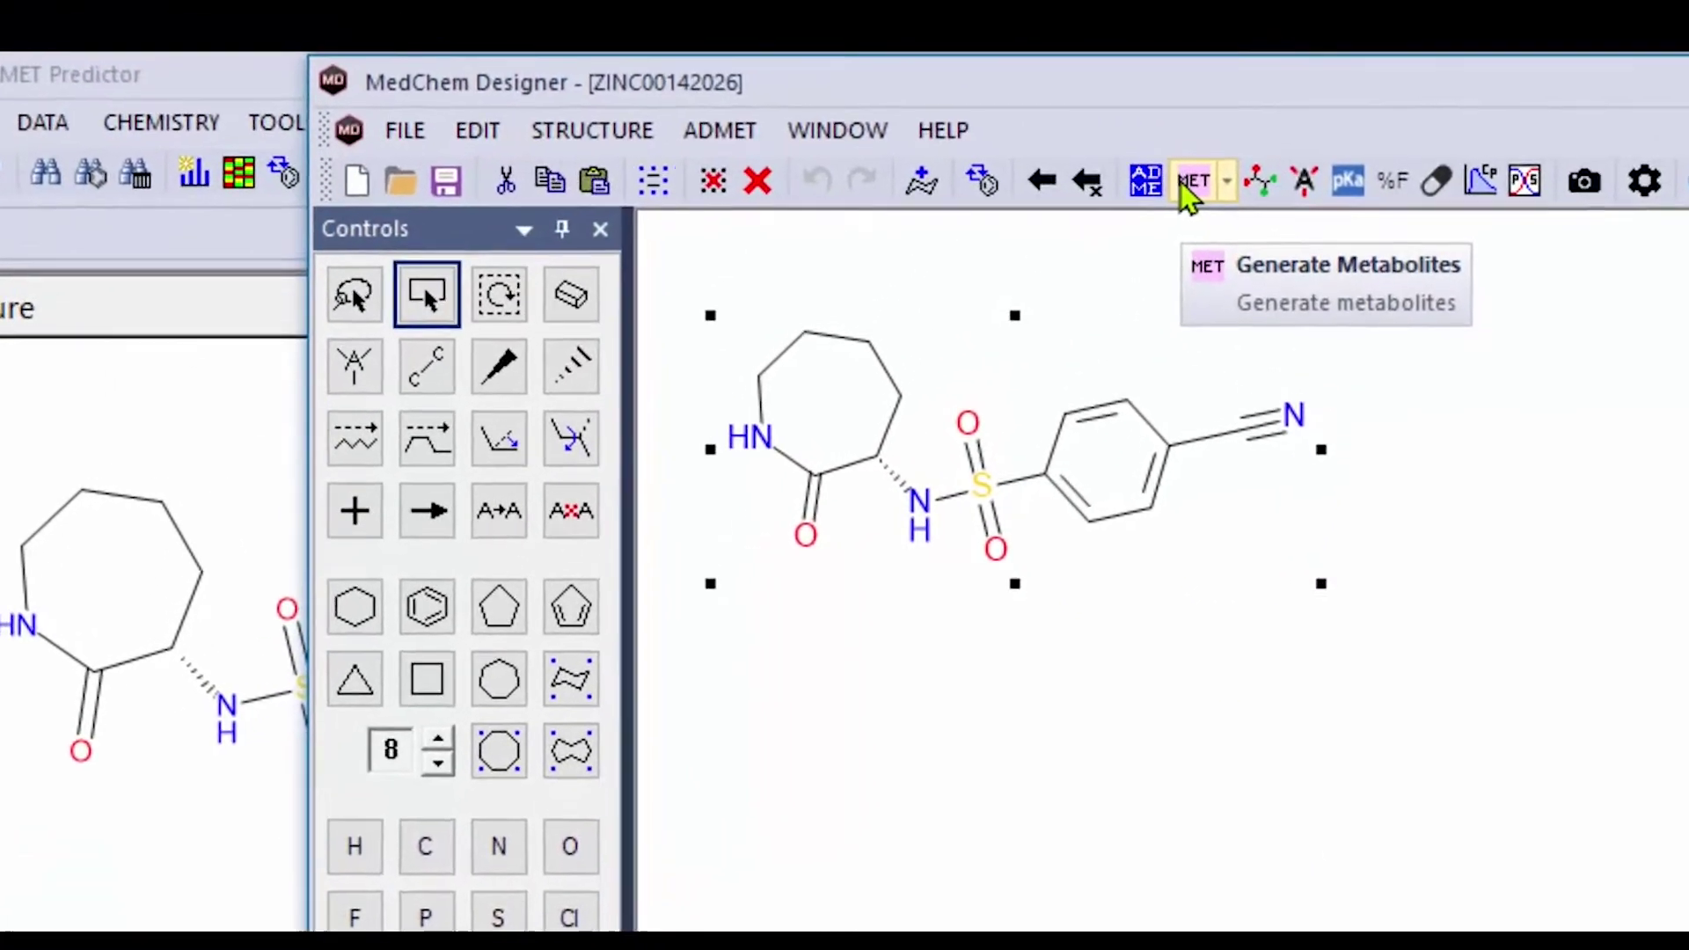
pyautogui.click(1188, 182)
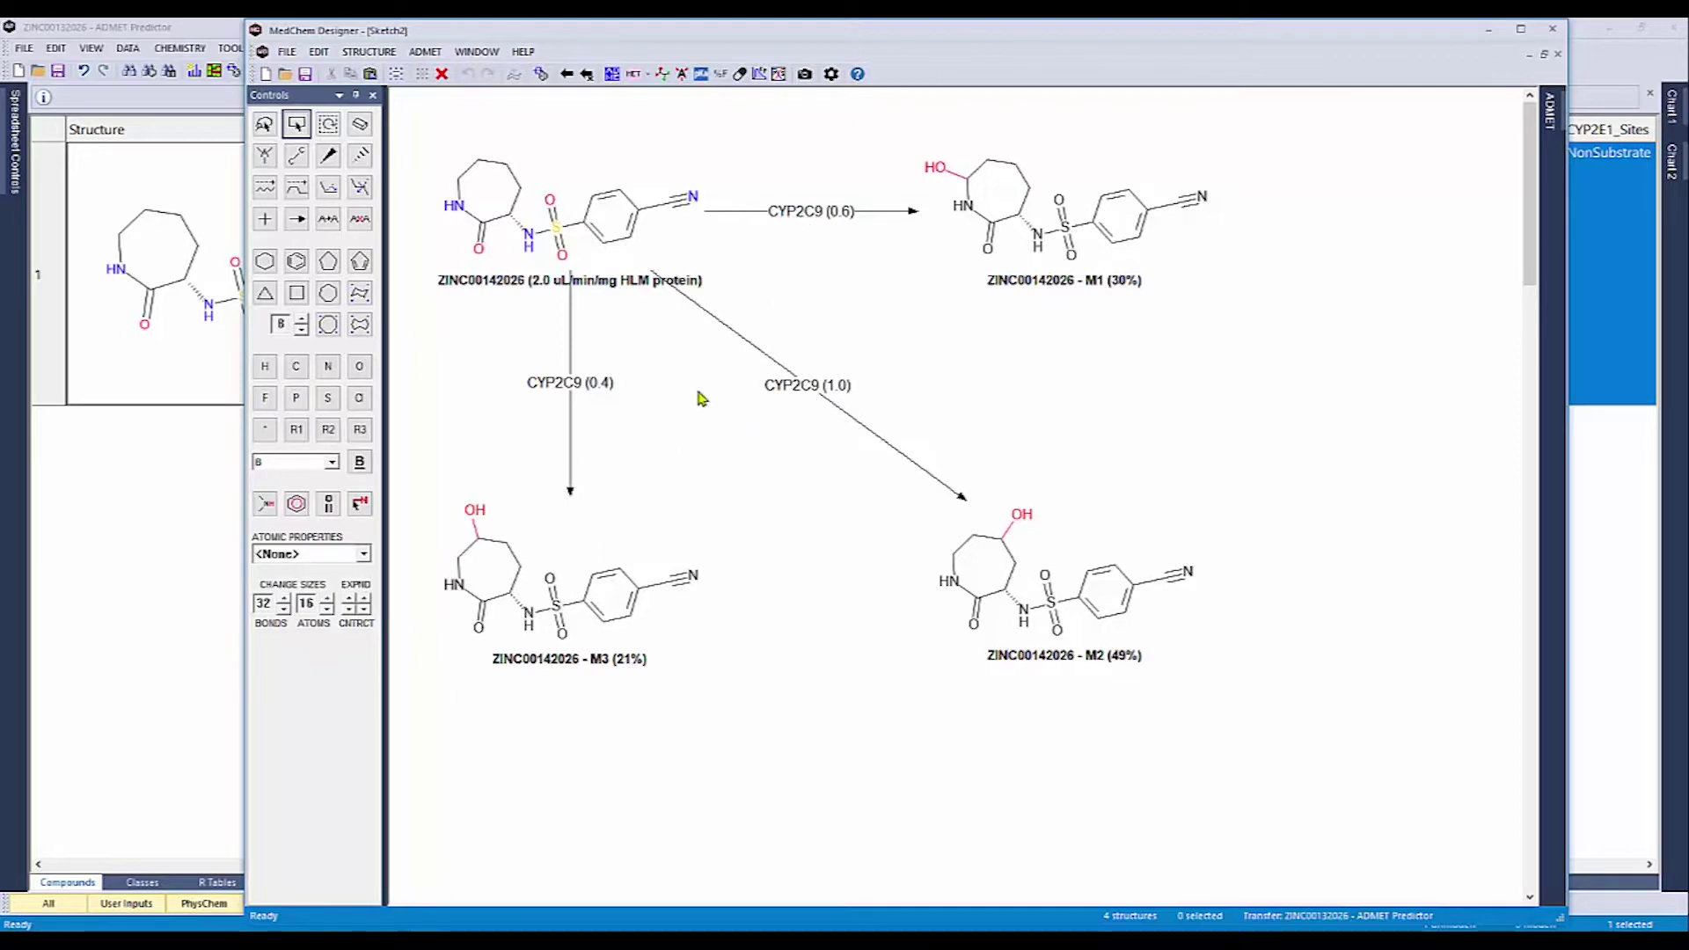
# Generate metabolites from the original ZINC00142026 sketch again with CYP 2A6, CYP 2B6, CYP 2C8 and CYP 2E1 also enabled as phase I enzymes.
pyautogui.click(477, 51)
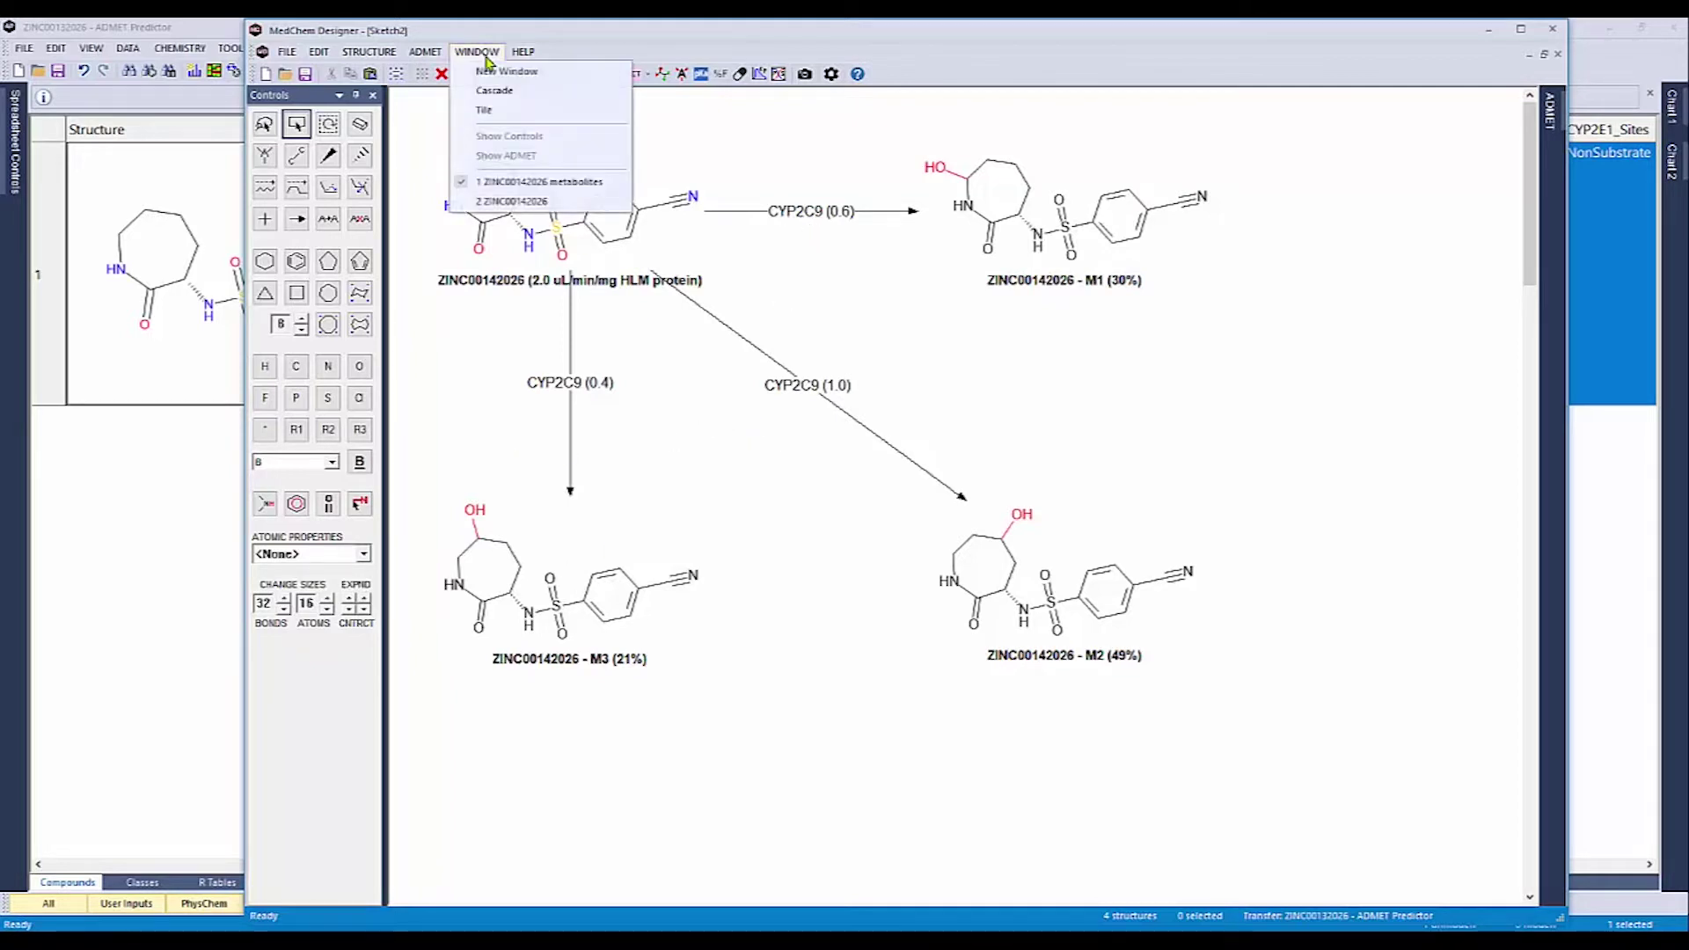
pyautogui.click(526, 200)
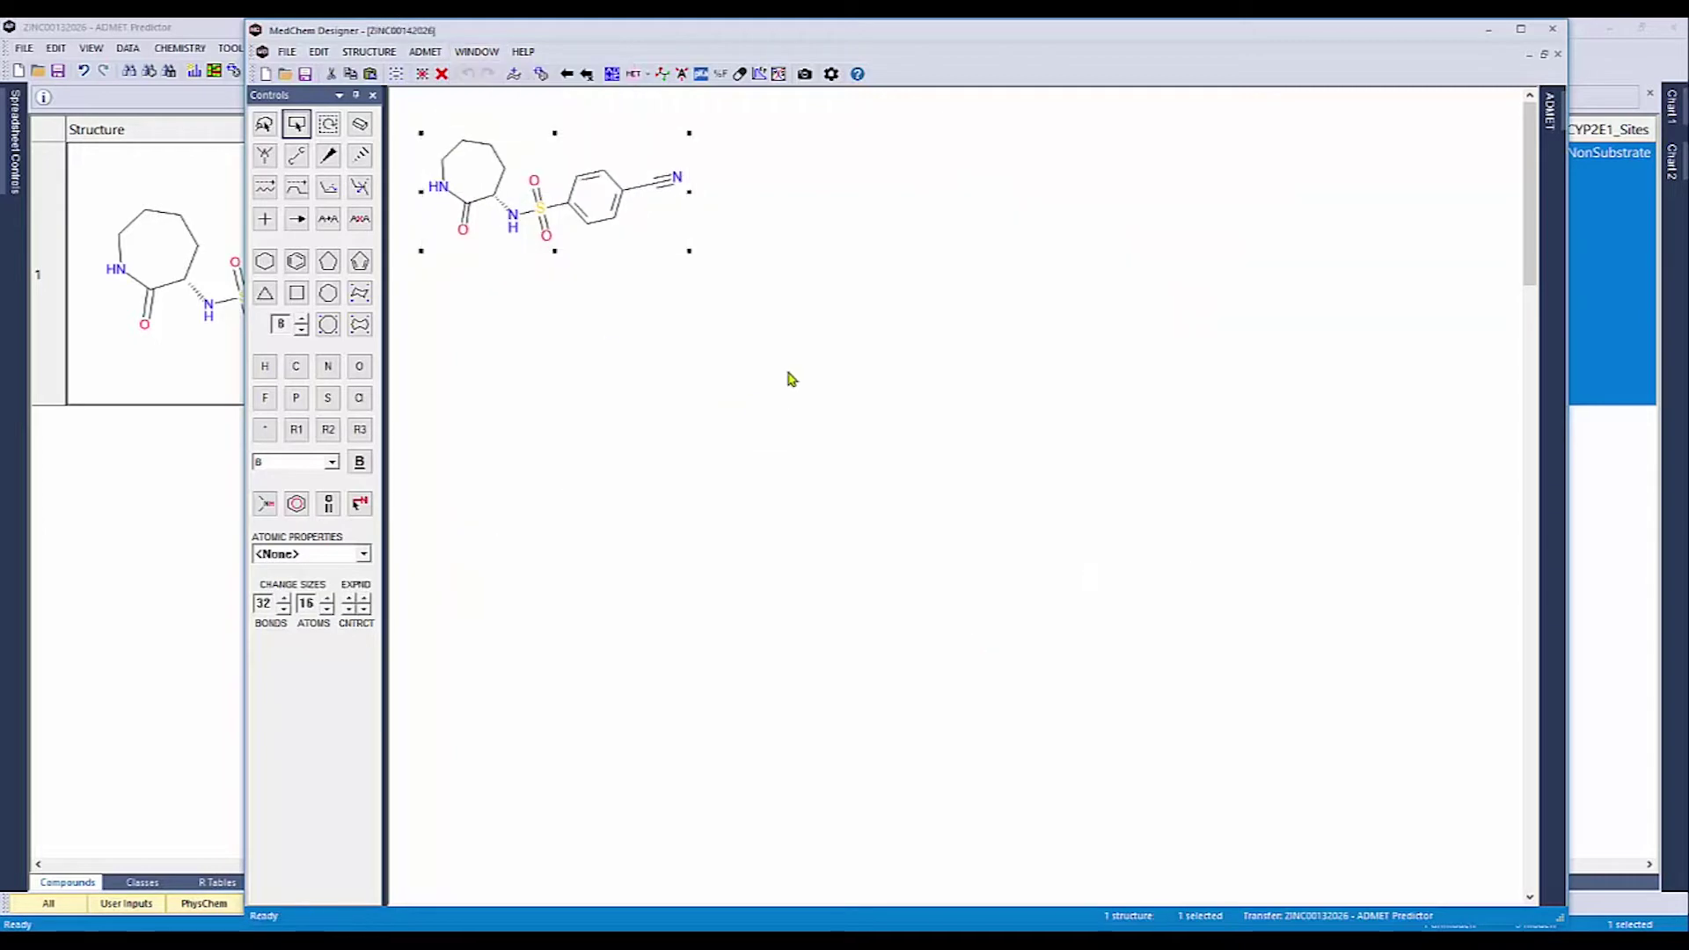
pyautogui.click(831, 74)
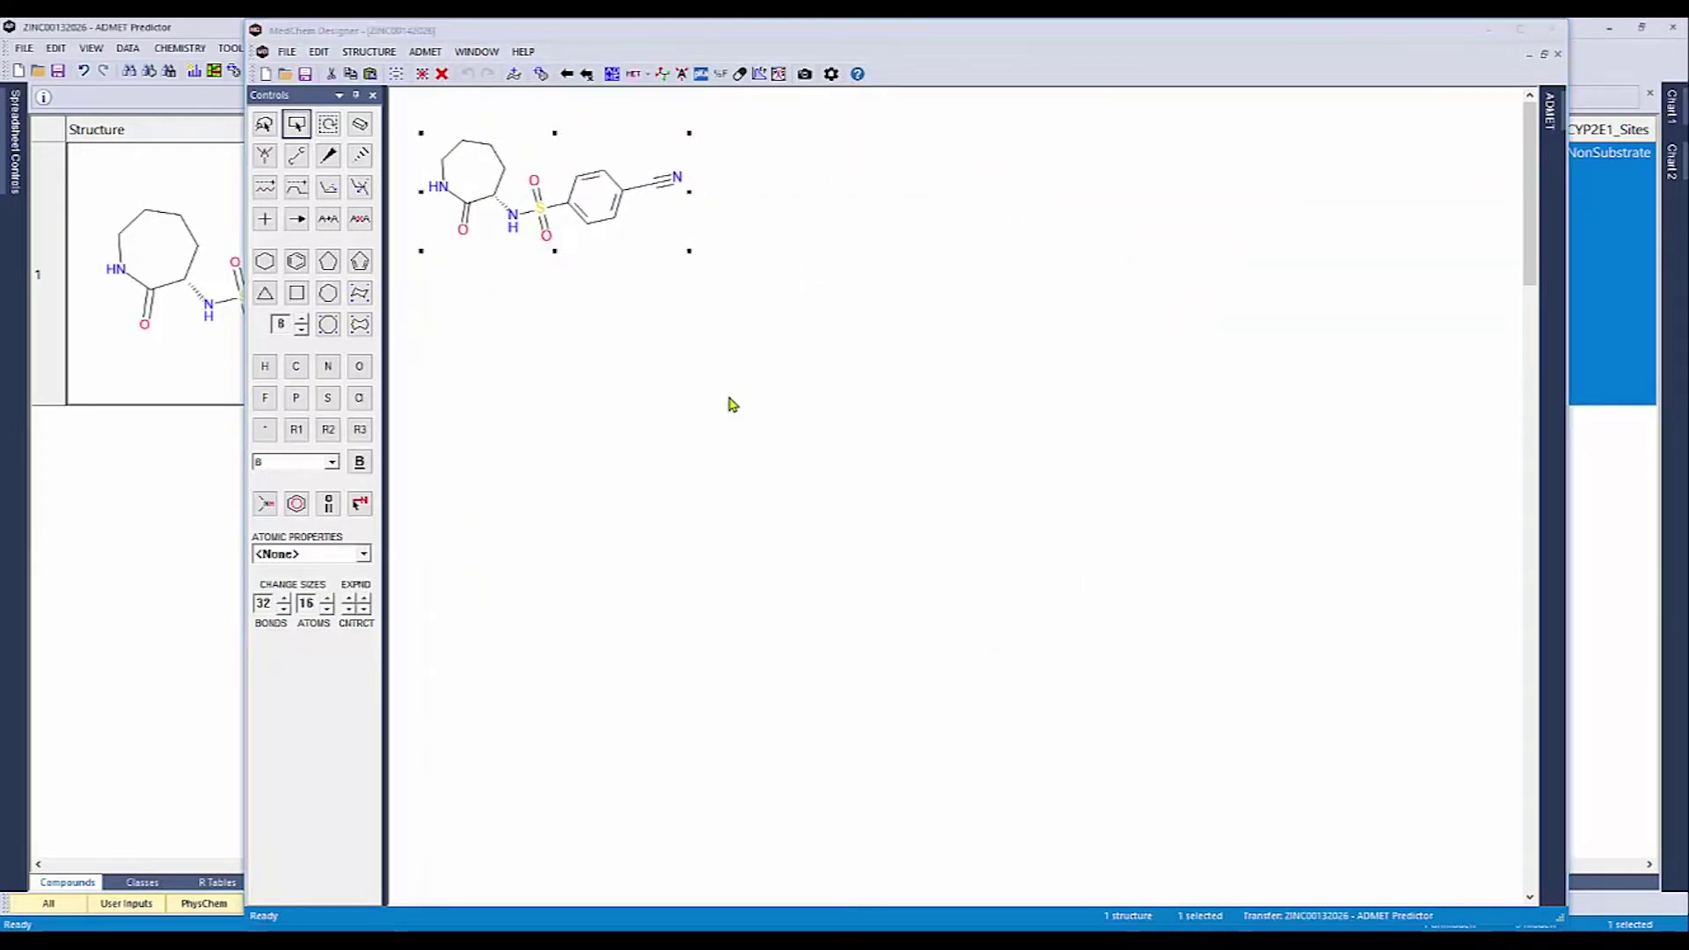
pyautogui.click(831, 74)
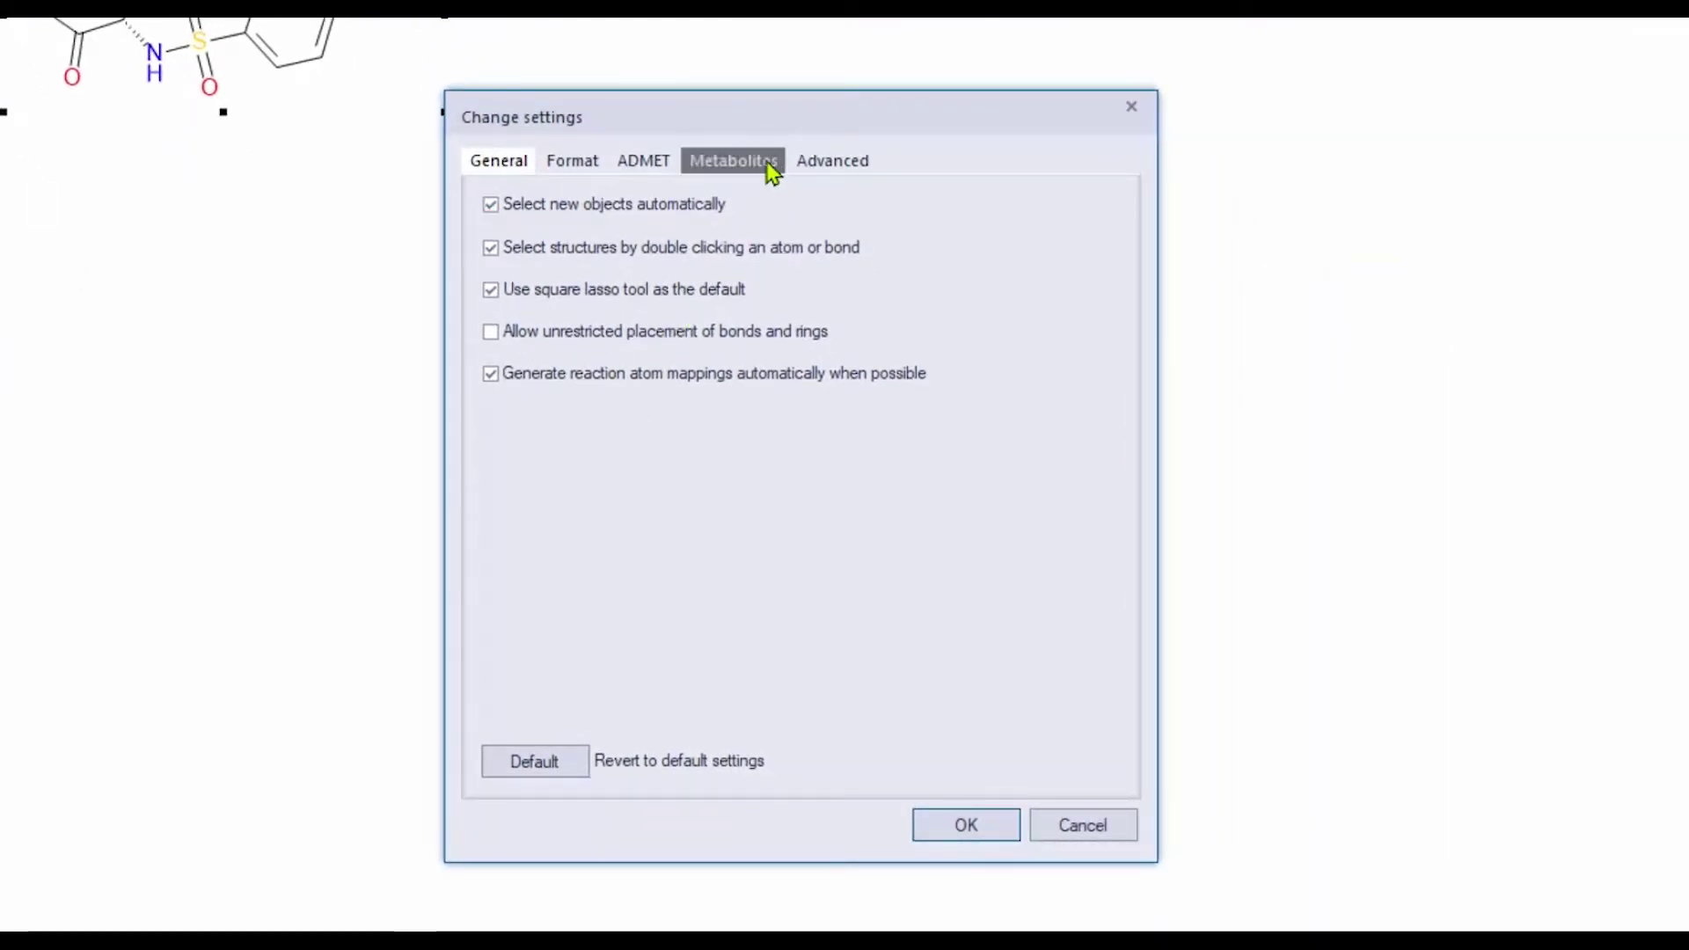
pyautogui.click(773, 169)
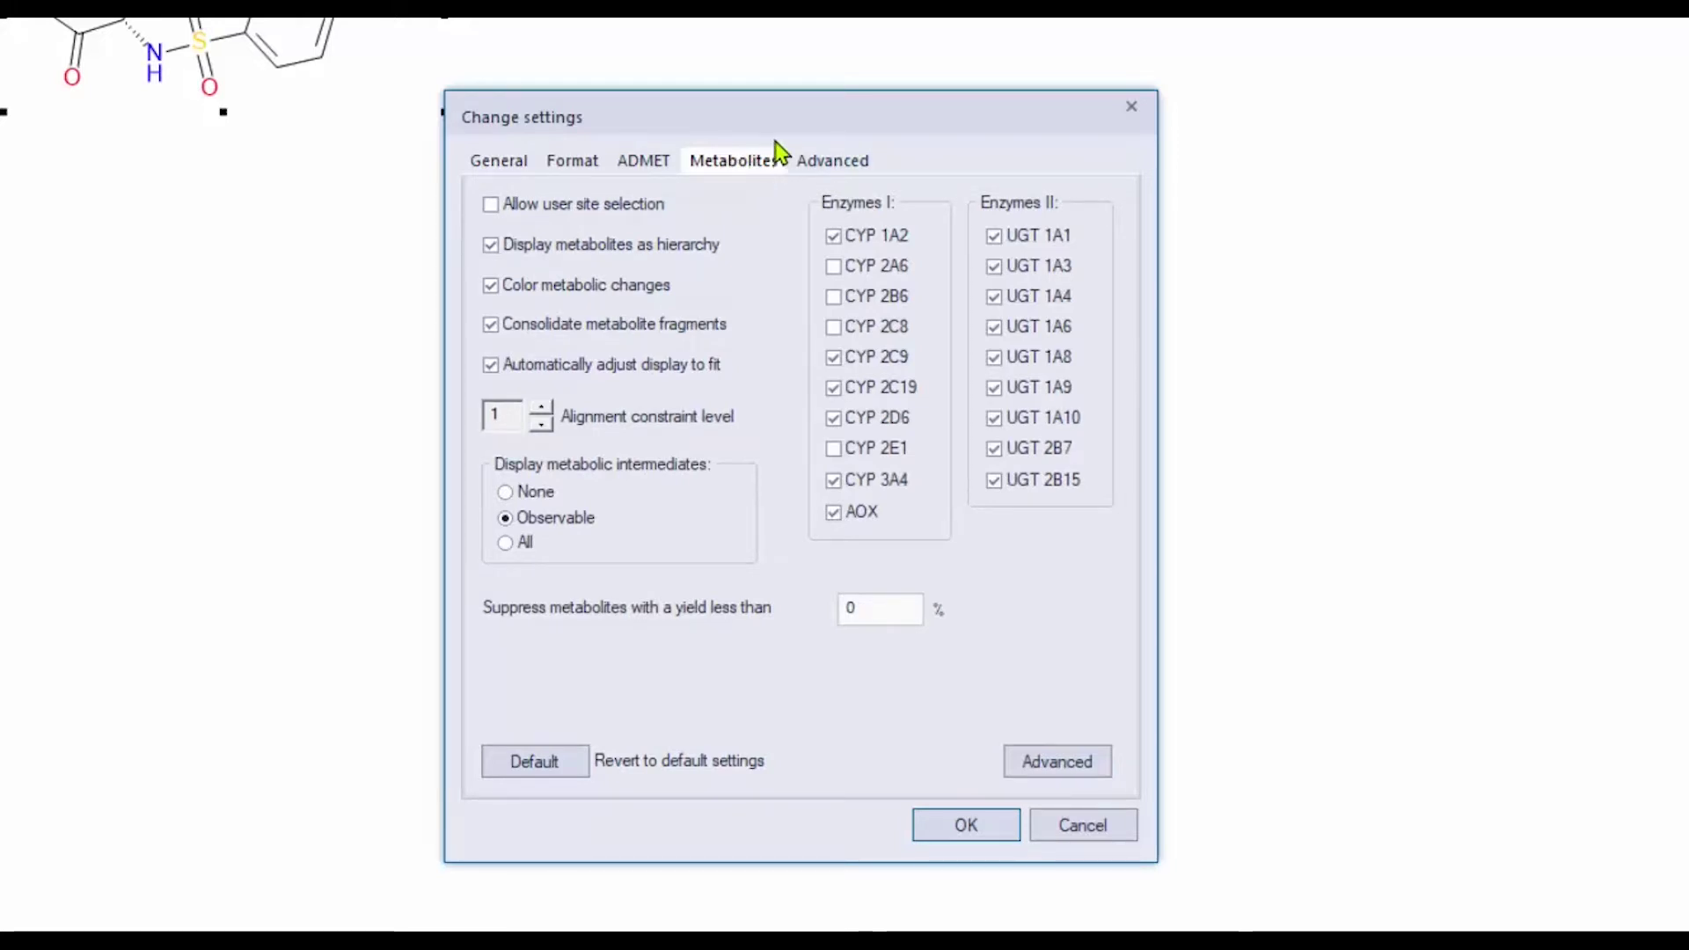
pyautogui.click(835, 267)
pyautogui.click(834, 296)
pyautogui.click(834, 328)
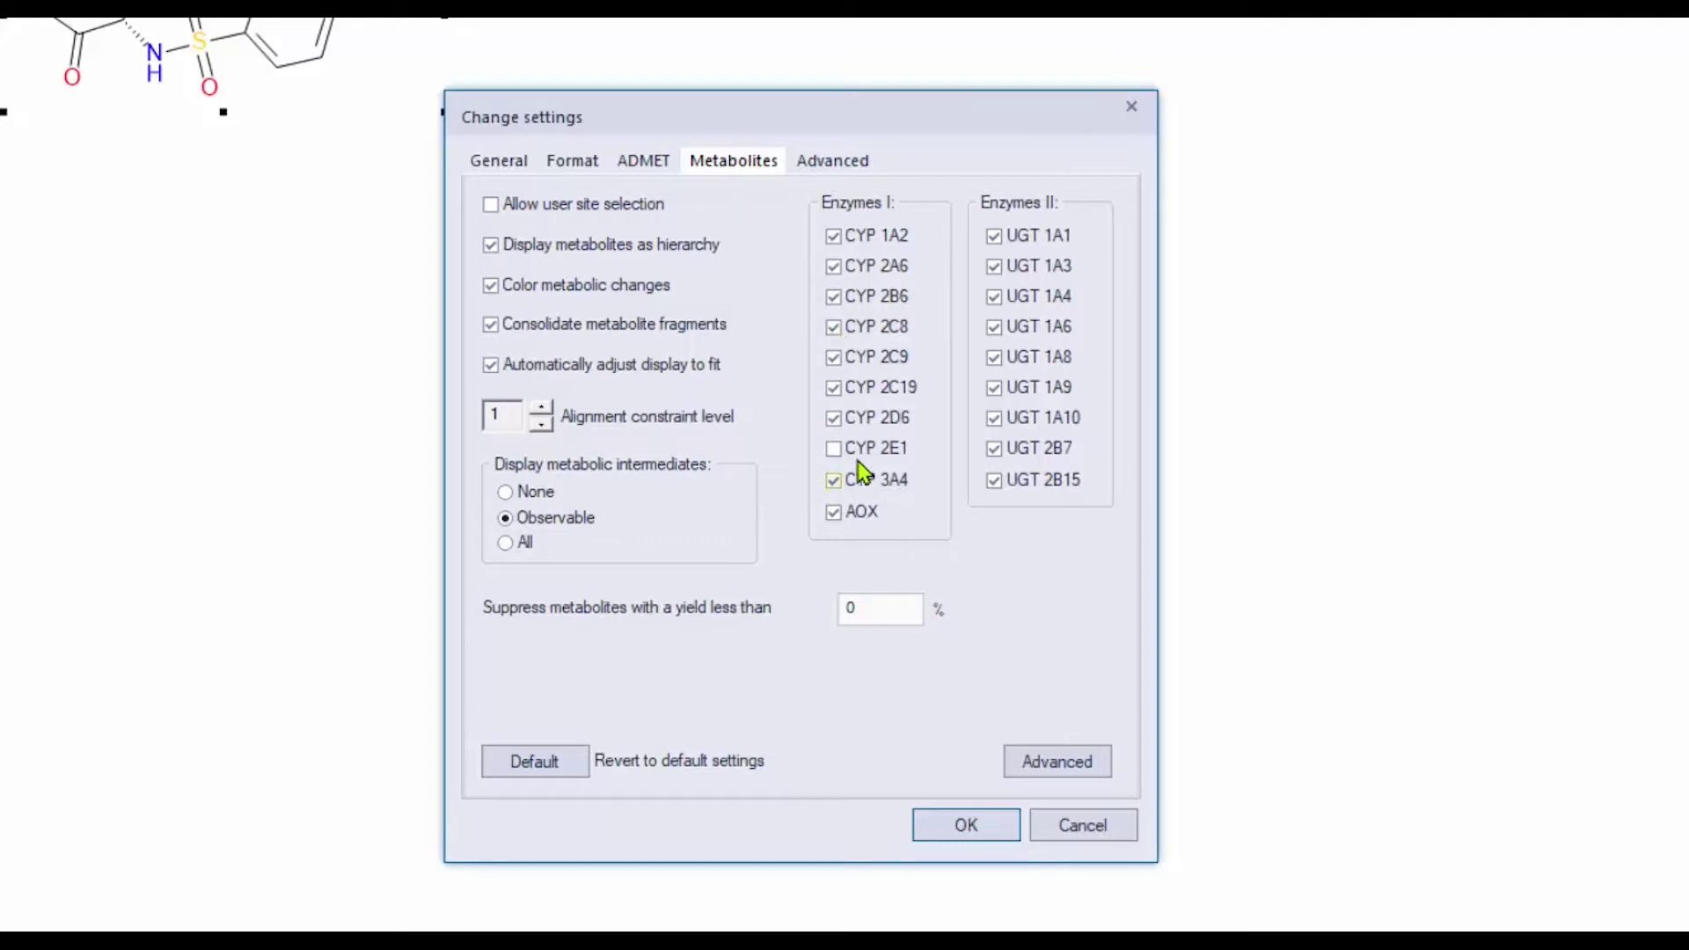
pyautogui.click(834, 448)
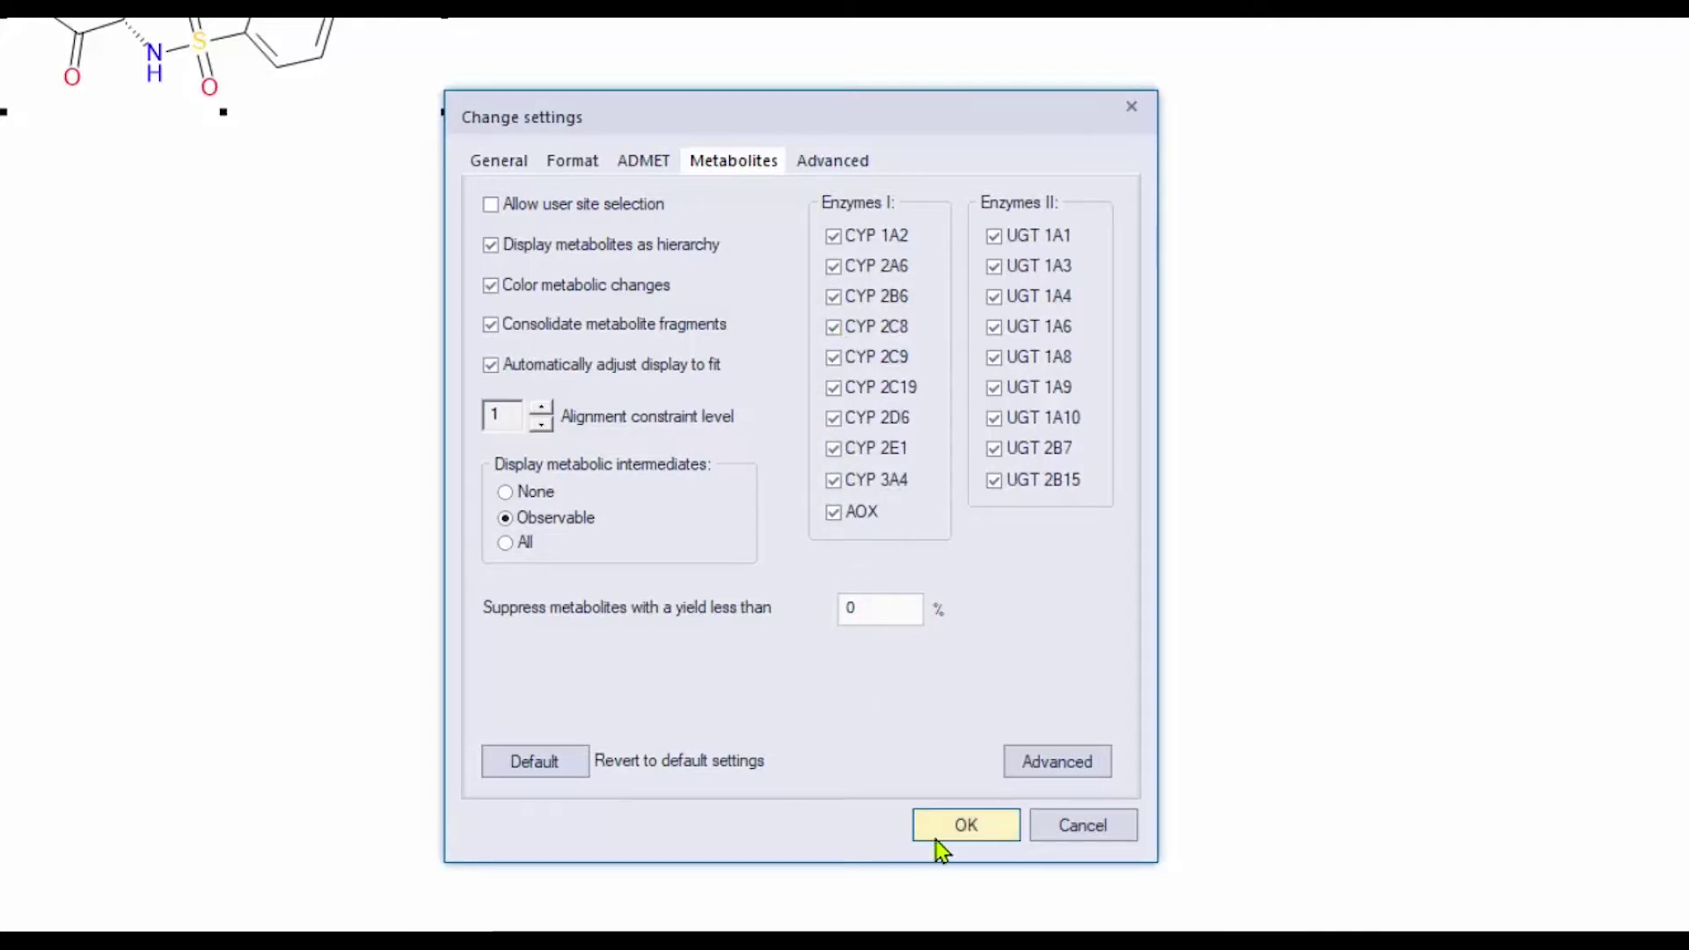
pyautogui.click(950, 832)
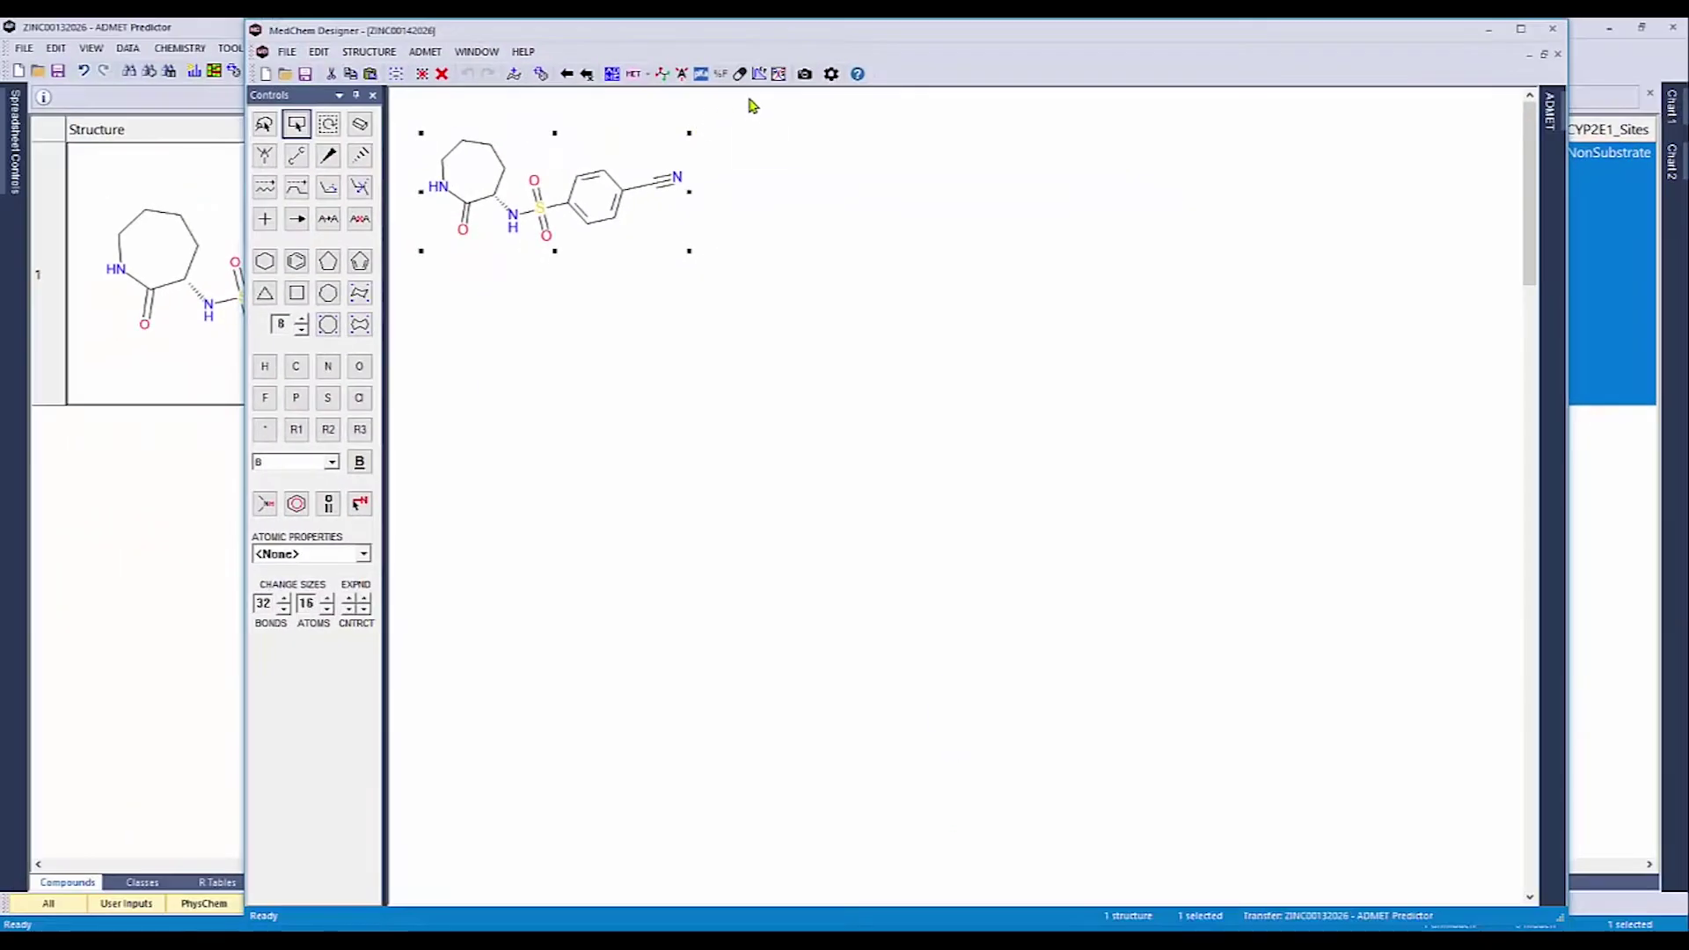
pyautogui.click(635, 78)
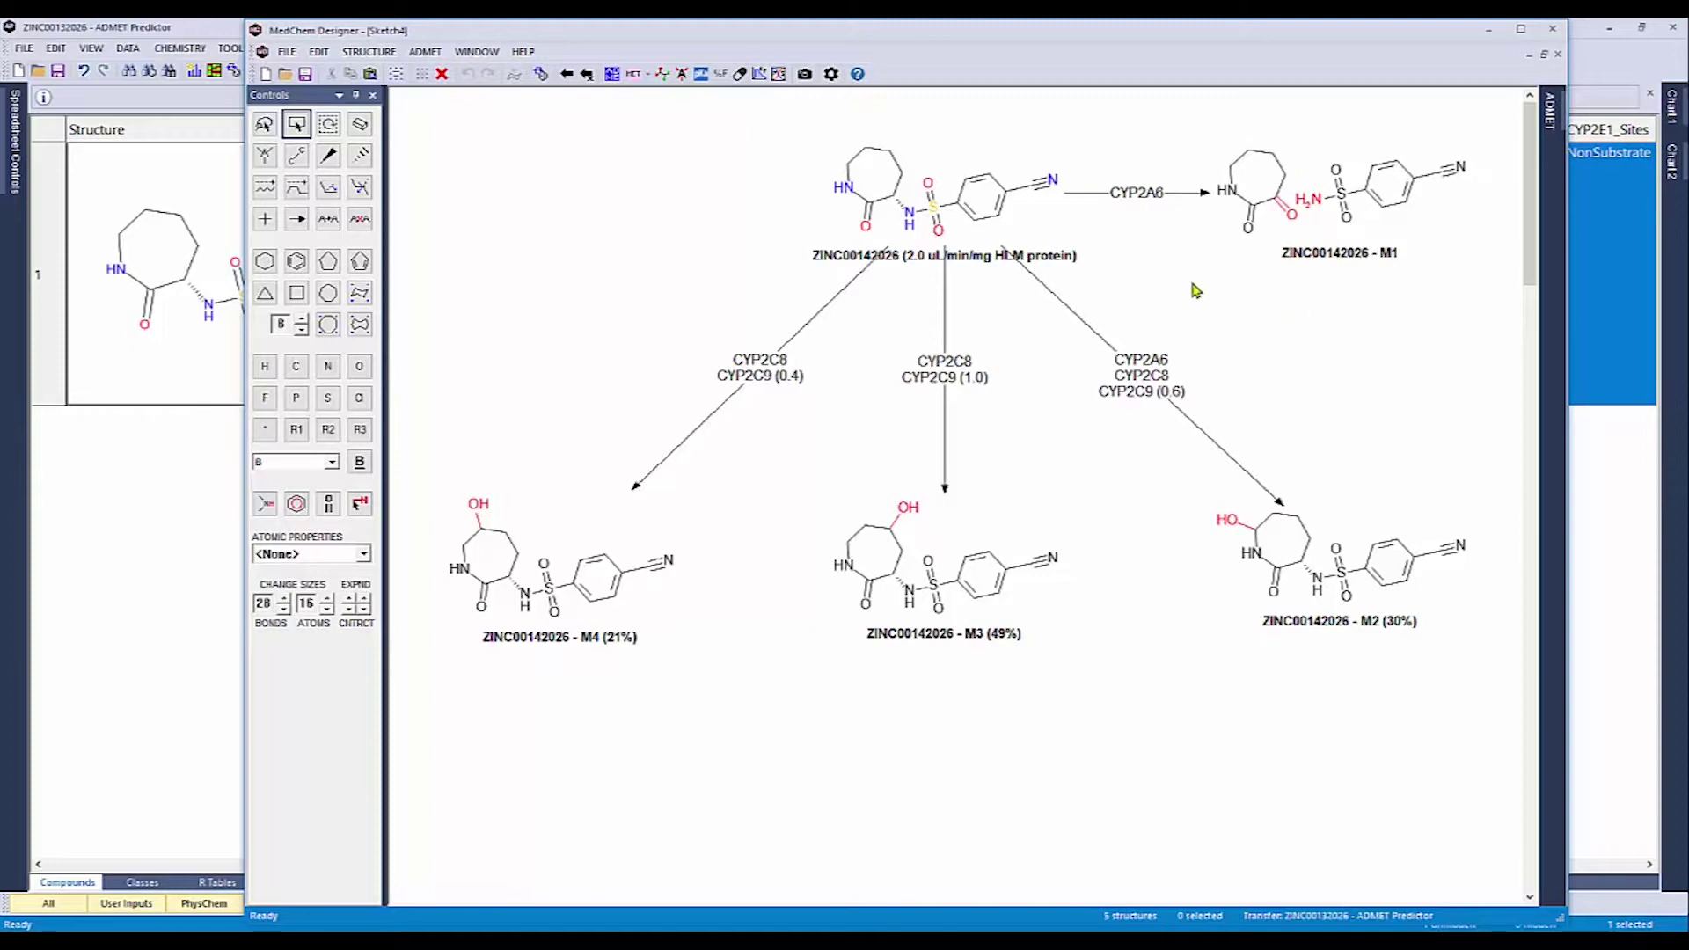
# Set the metabolite settings to display all metabolic intermediates.
pyautogui.click(830, 74)
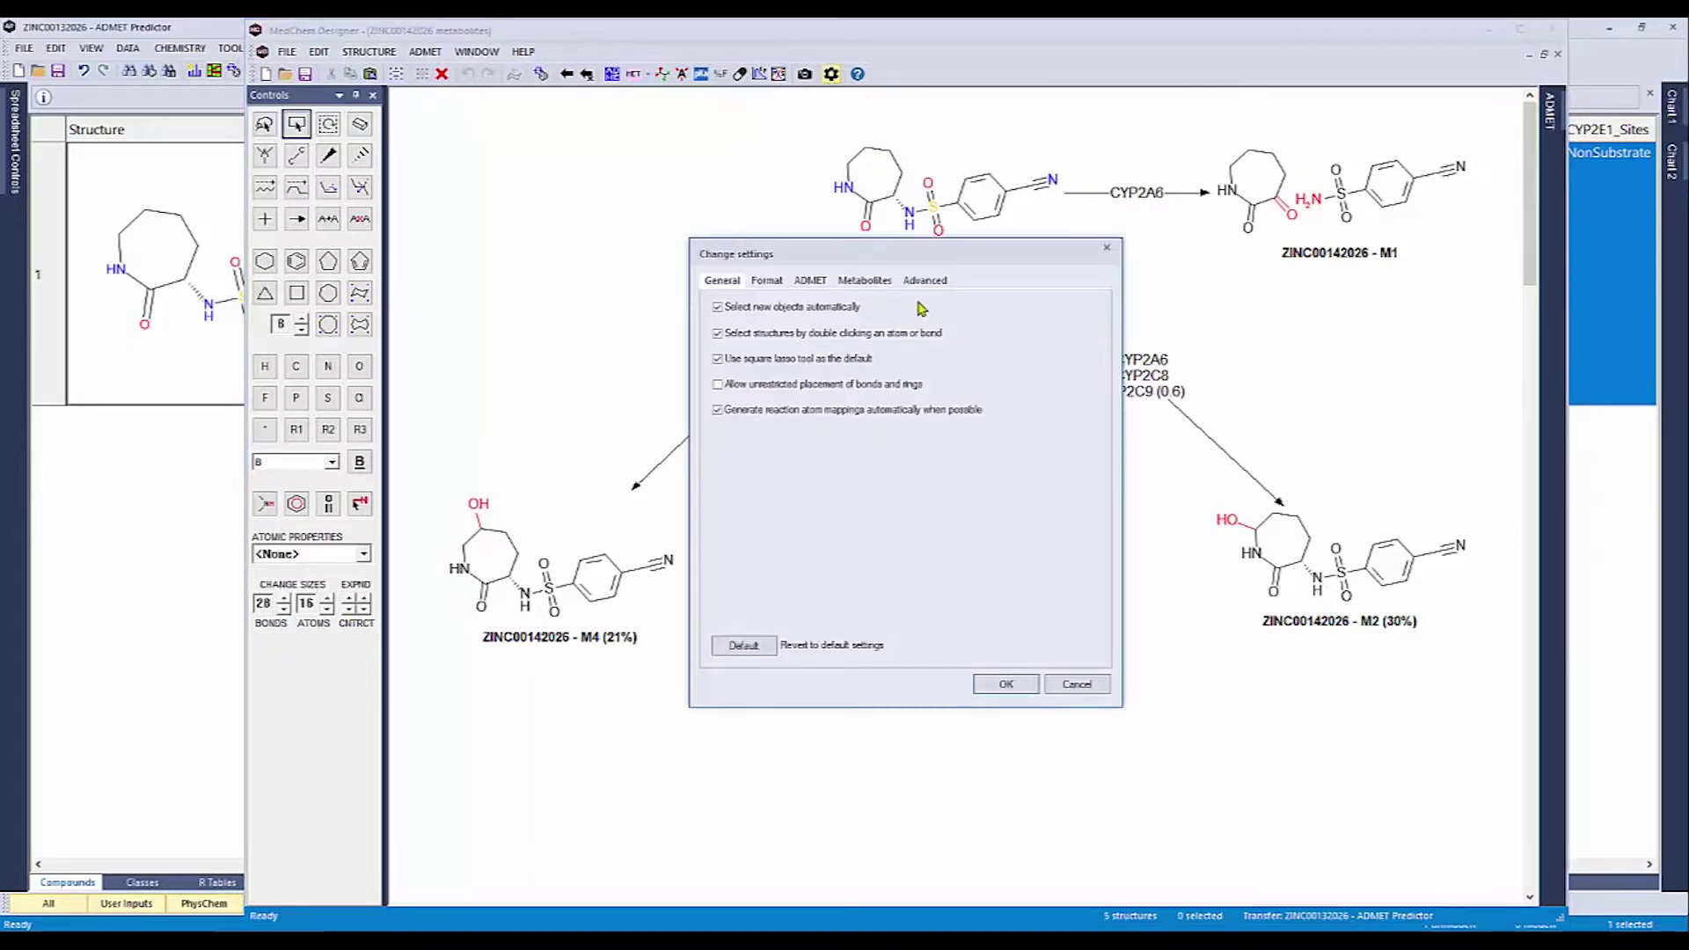
pyautogui.click(865, 280)
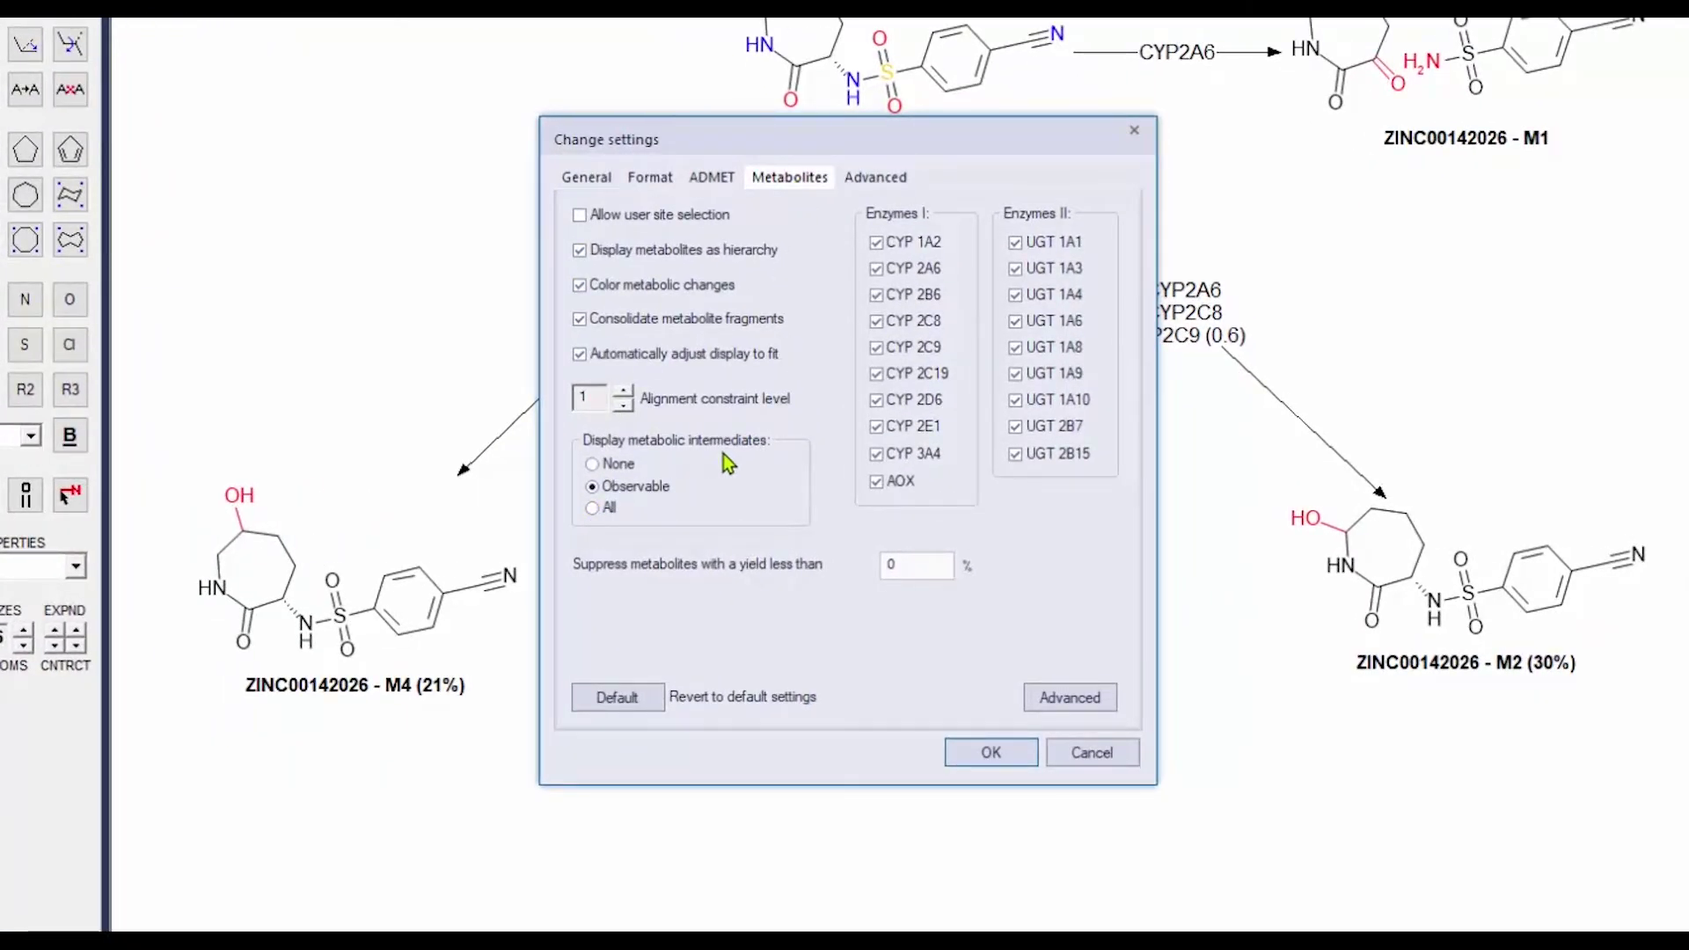
pyautogui.click(594, 511)
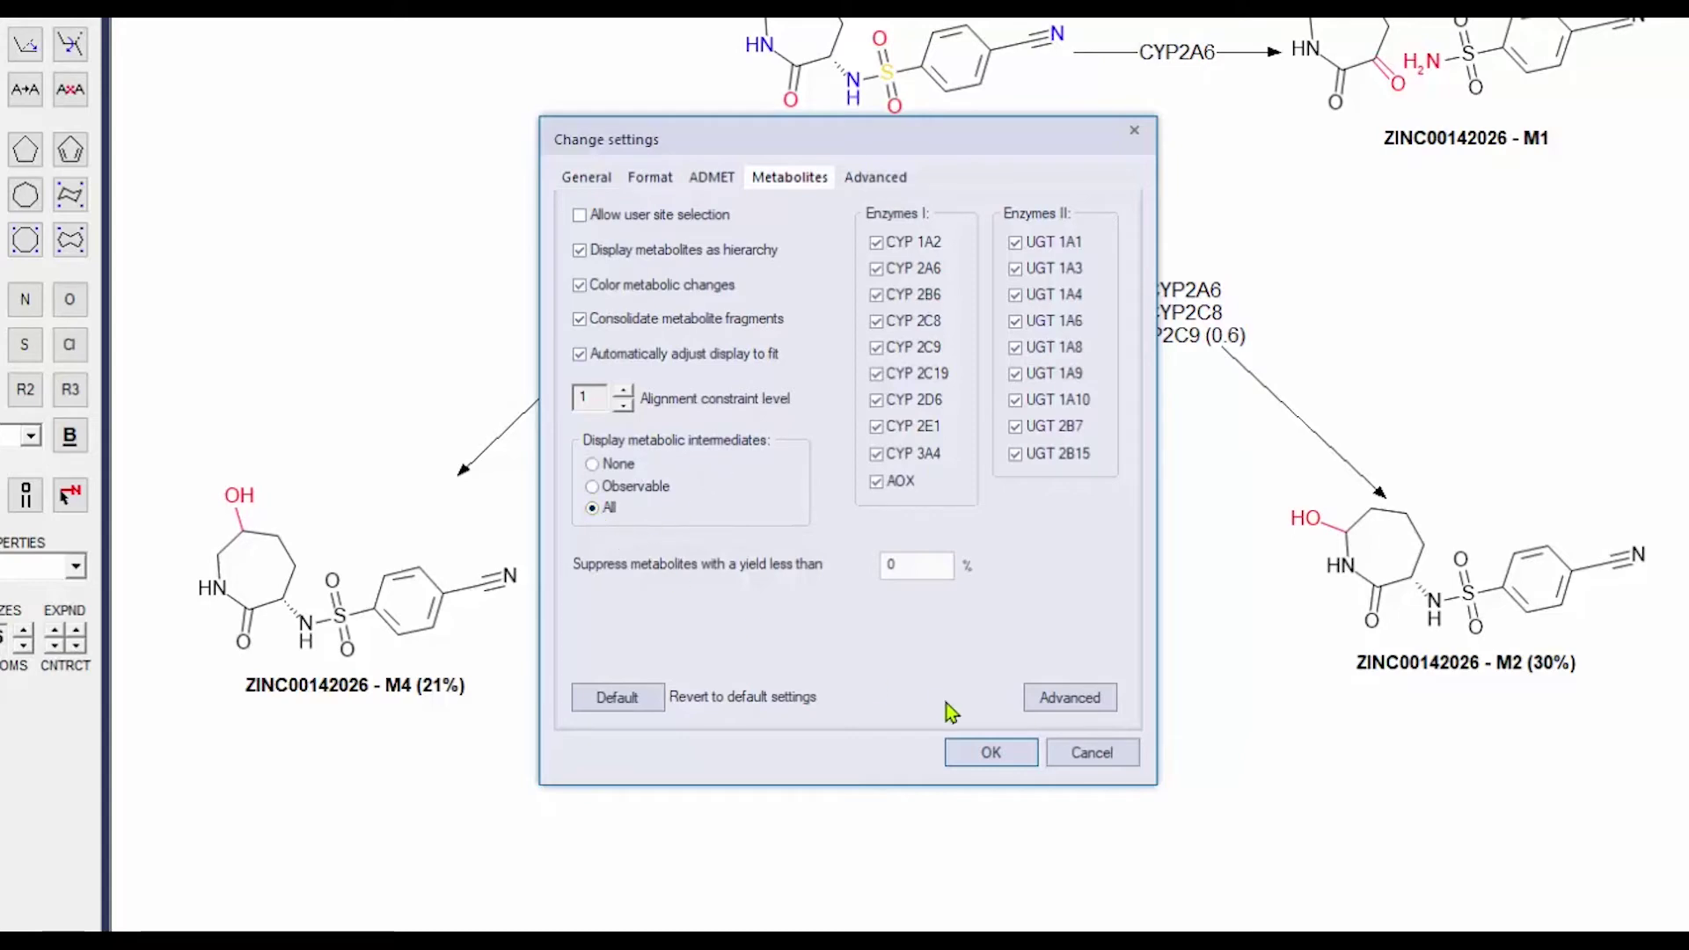
pyautogui.click(987, 757)
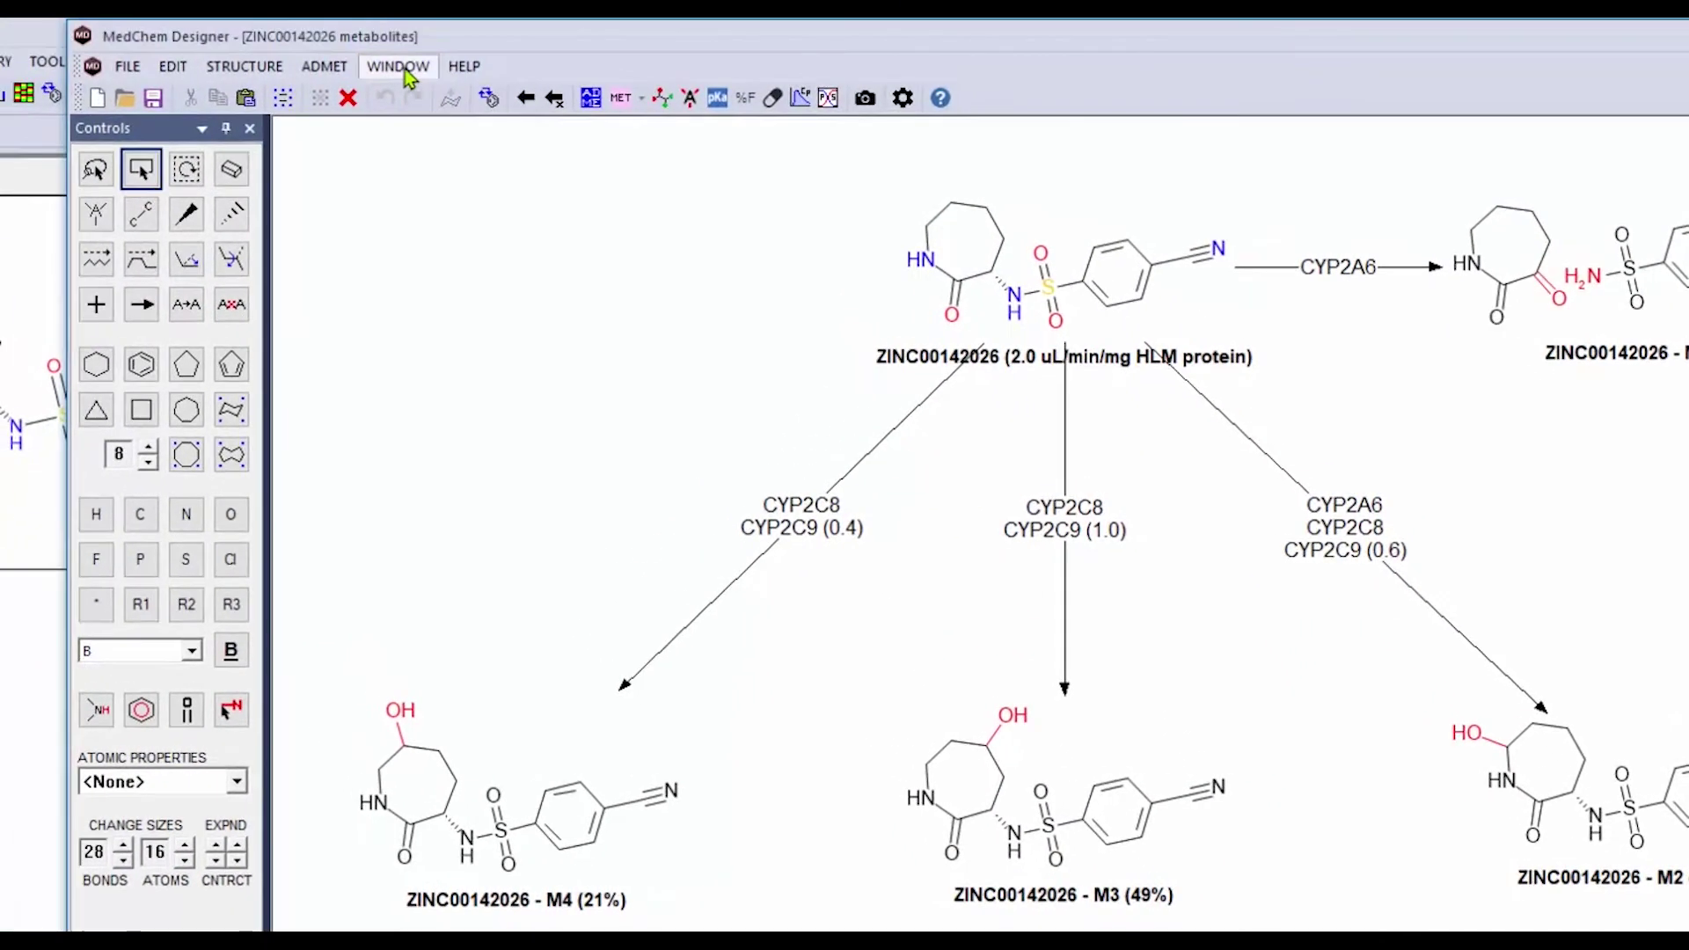
# Return to the parent ZINC00142026 sketch and generate its metabolites with all intermediates included.
pyautogui.click(398, 66)
pyautogui.click(482, 279)
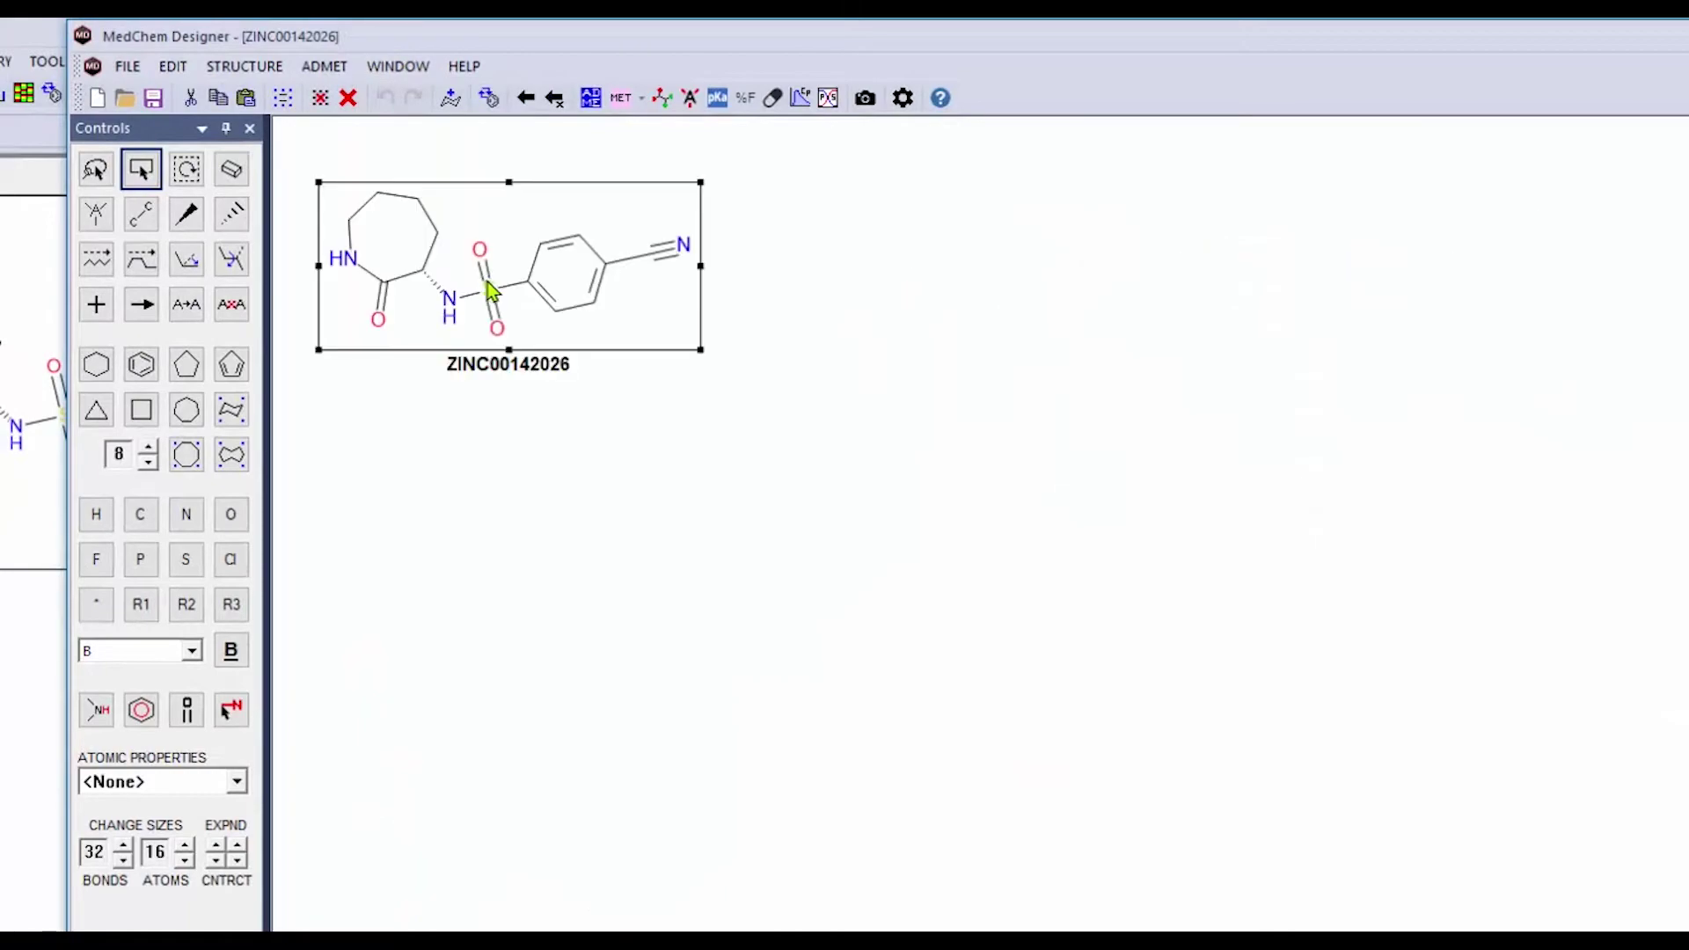
pyautogui.click(663, 99)
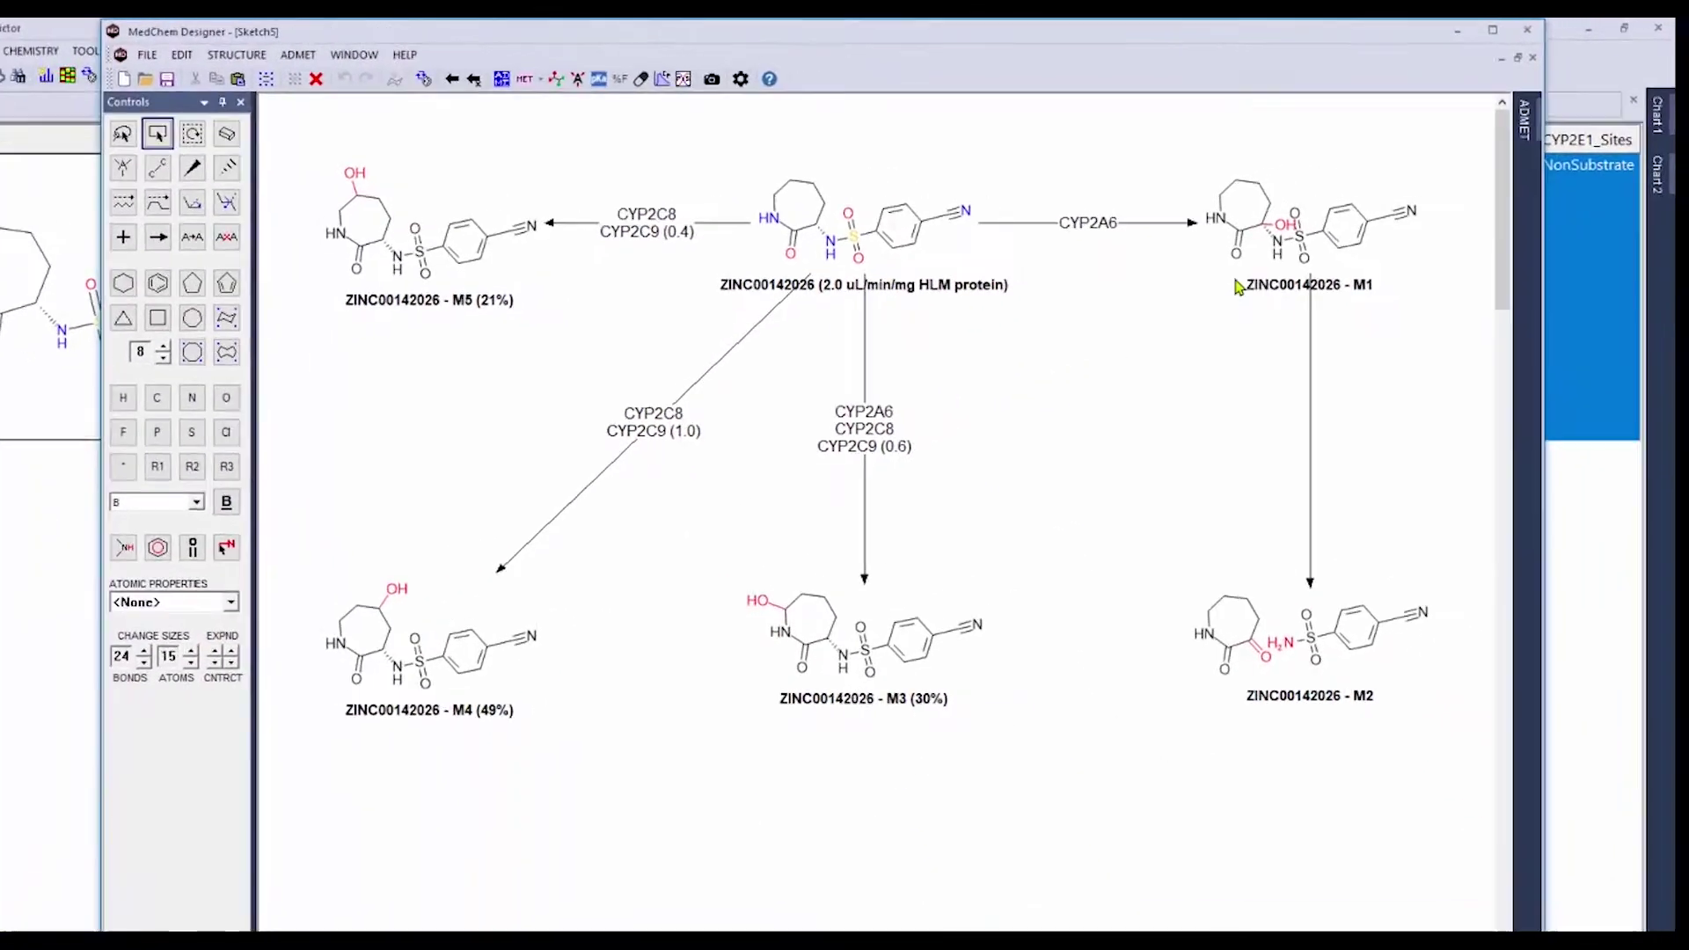
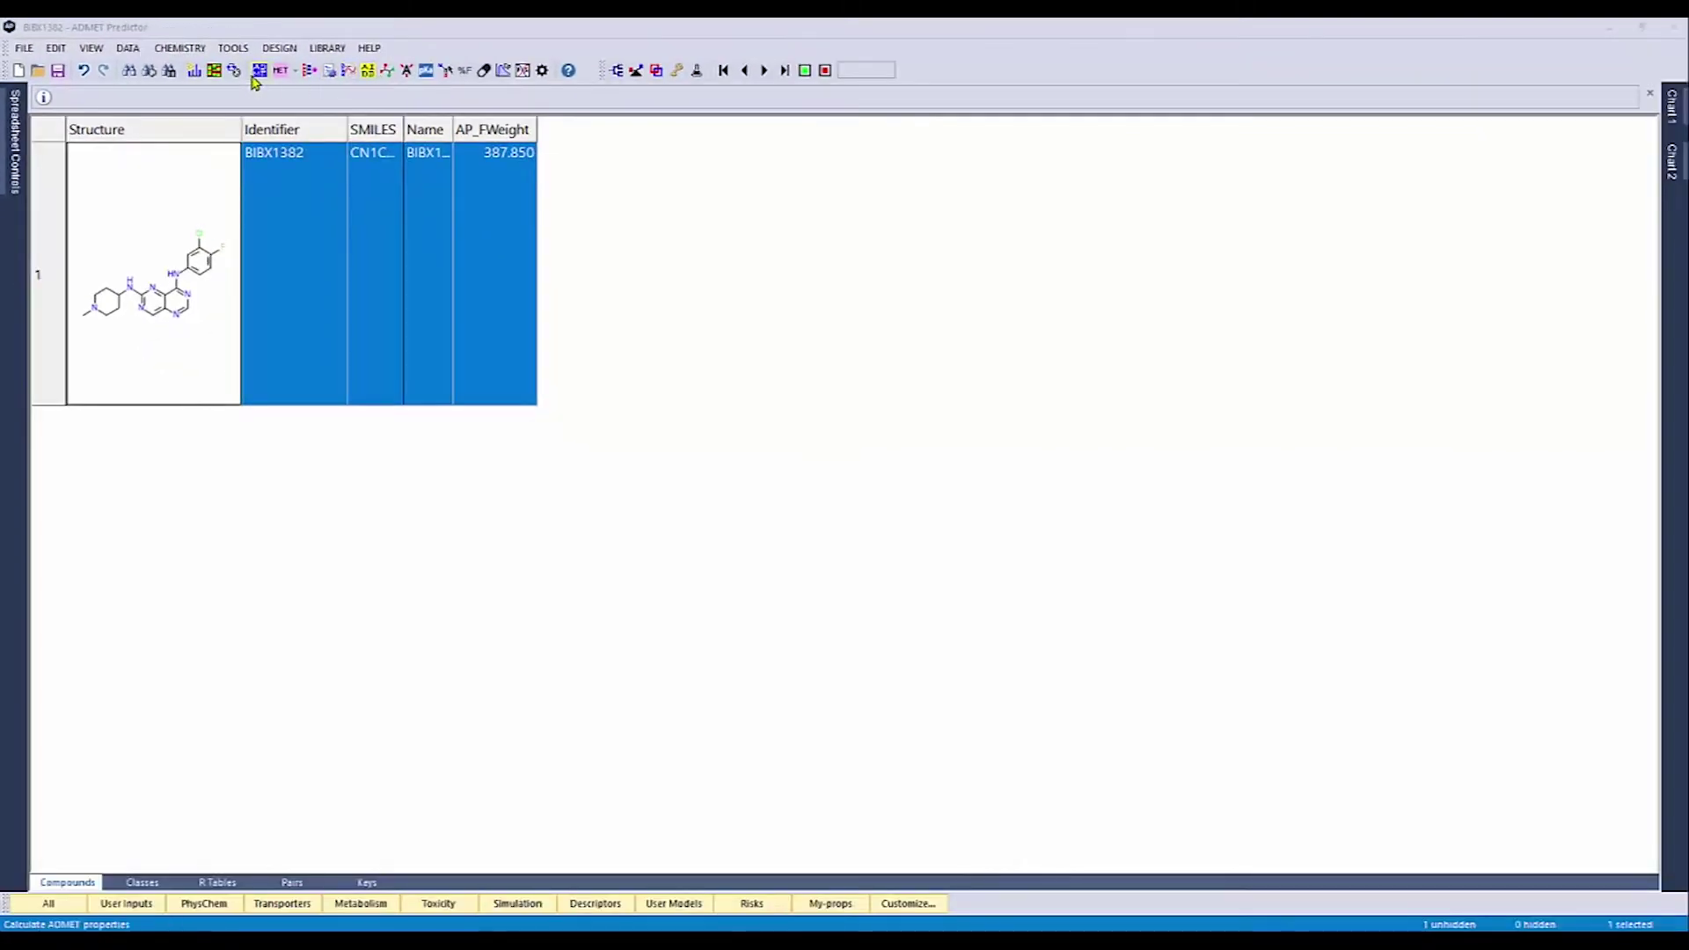
# Calculate all ADMET property categories for BIBX1382 at pH 7.4.
pyautogui.click(259, 70)
pyautogui.click(840, 655)
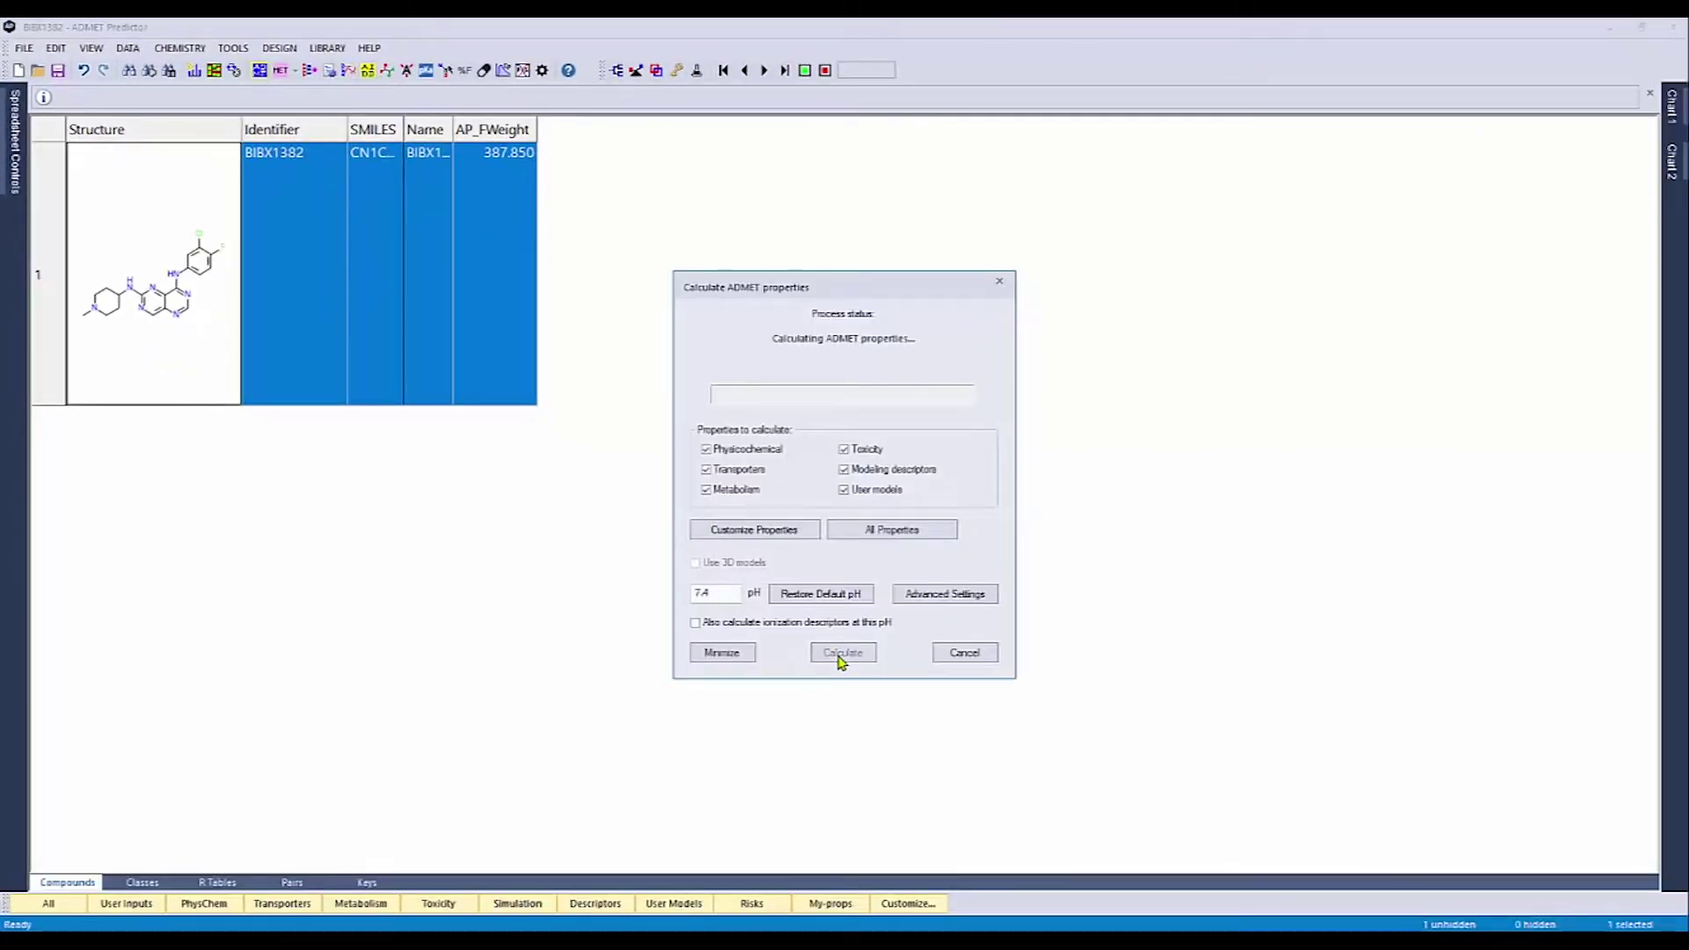
# Examine the metabolism predictions for BIBX1382 and view its AOX sites of metabolism on the structure.
pyautogui.click(361, 904)
pyautogui.moveTo(361, 865); pyautogui.dragTo(1474, 853)
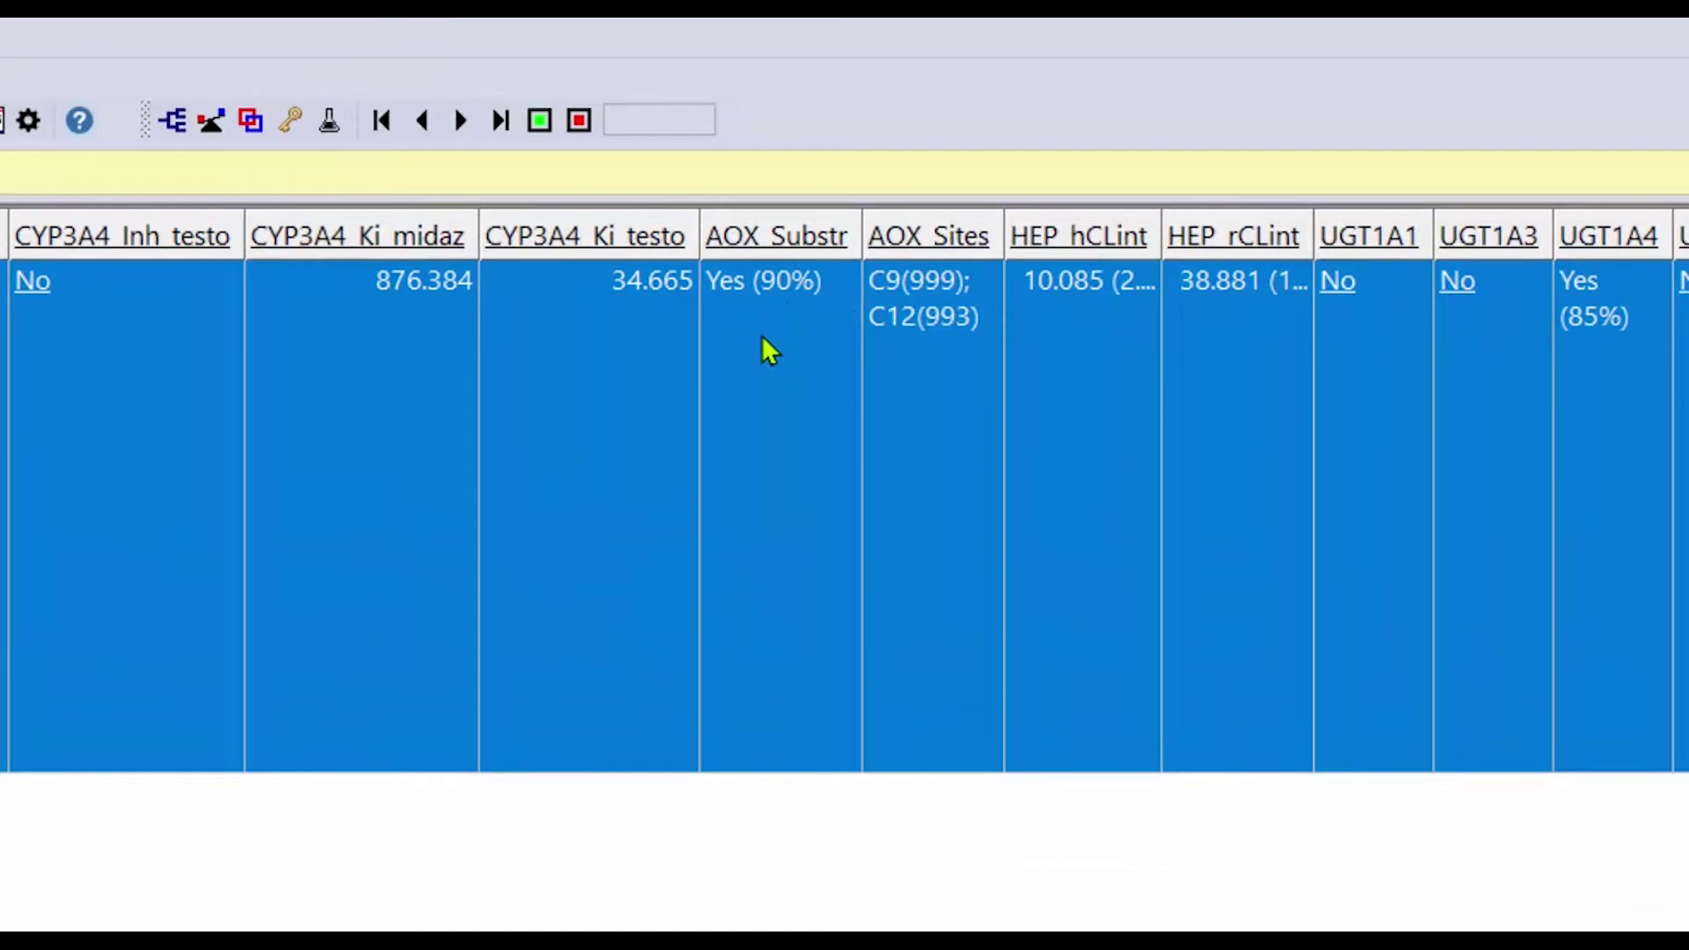
pyautogui.doubleClick(949, 417)
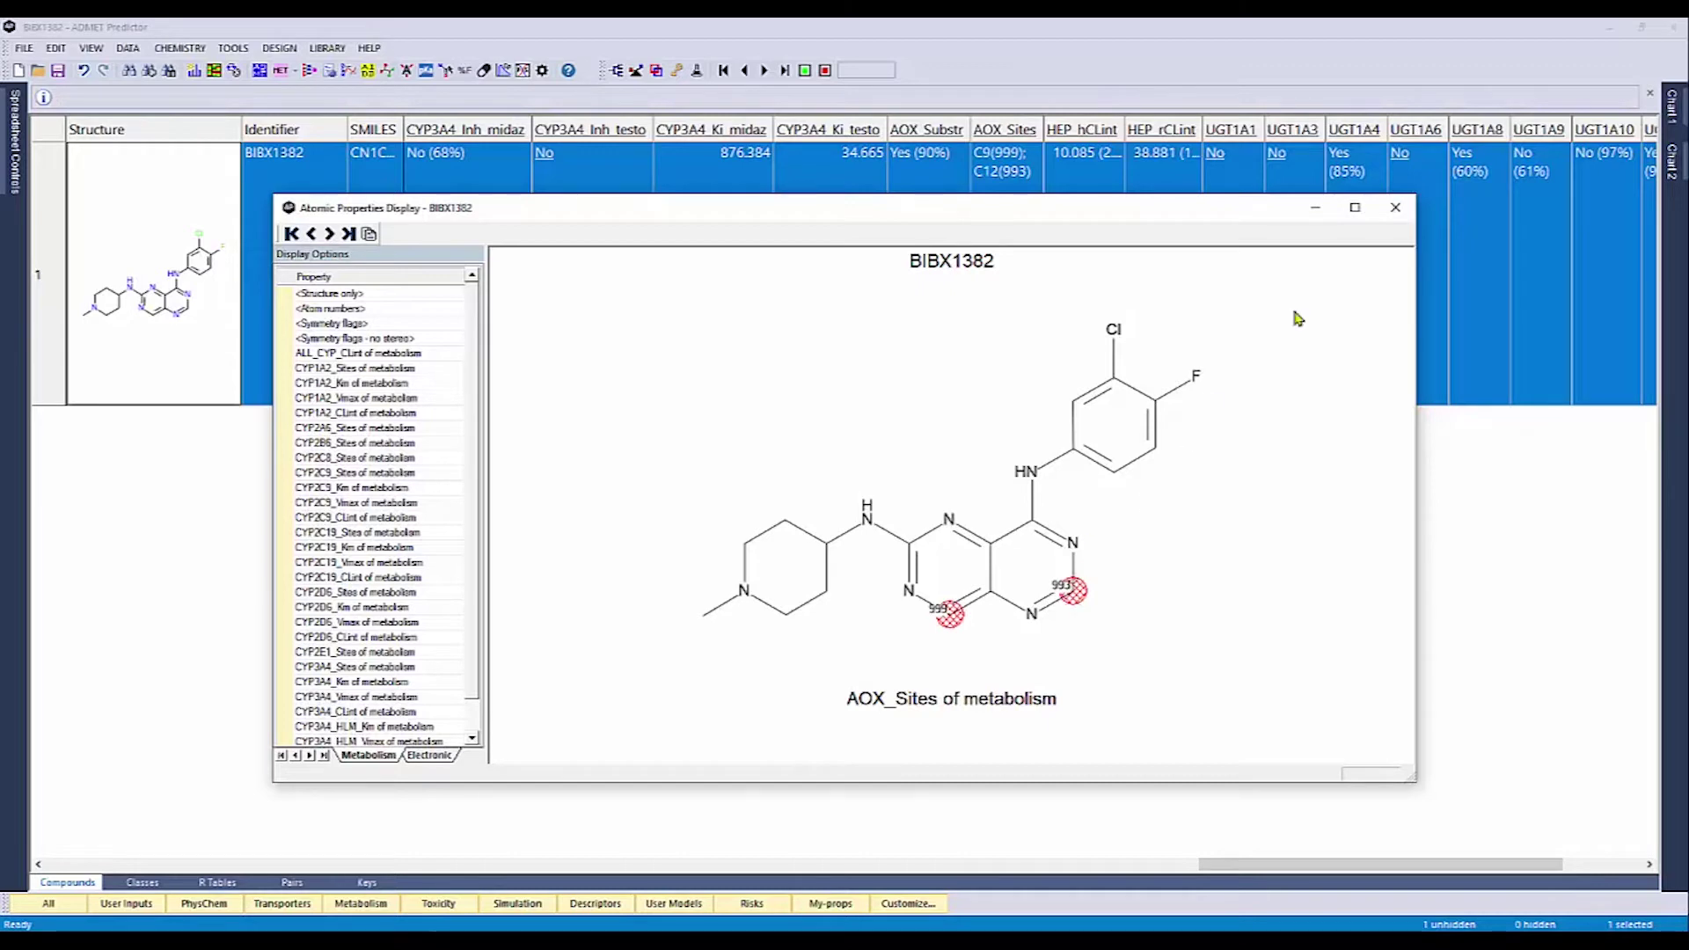
pyautogui.click(1396, 207)
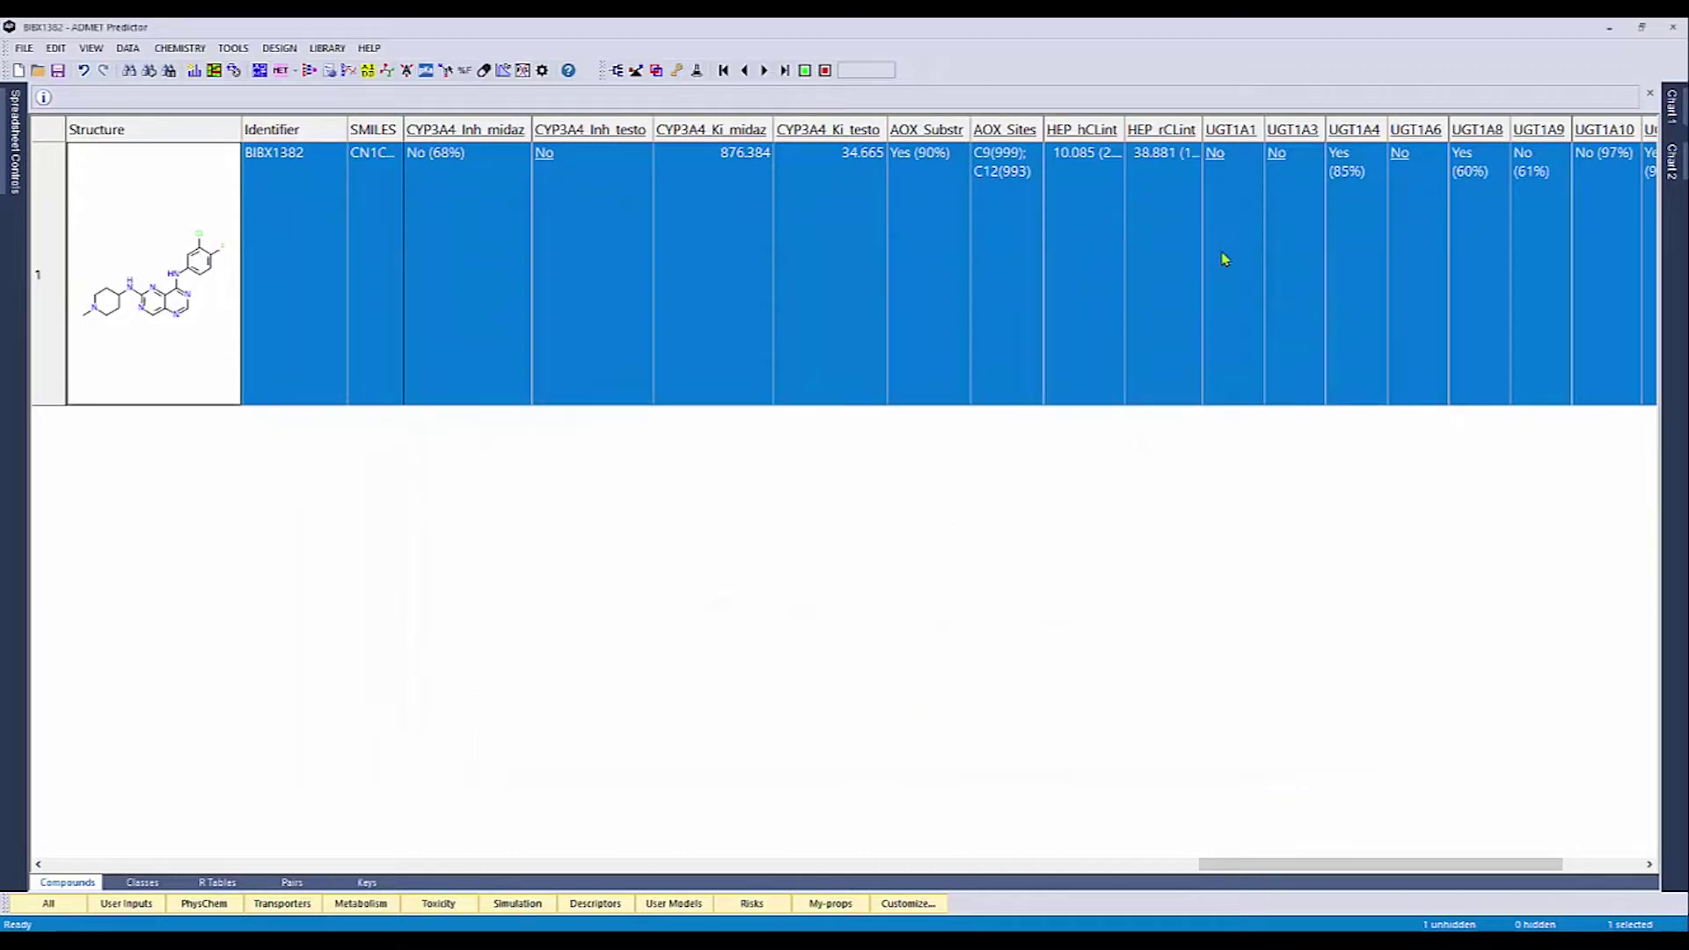
# Open BIBX1382 in MedChem Designer and generate its metabolites with AOX as the only enabled phase I enzyme.
pyautogui.doubleClick(111, 324)
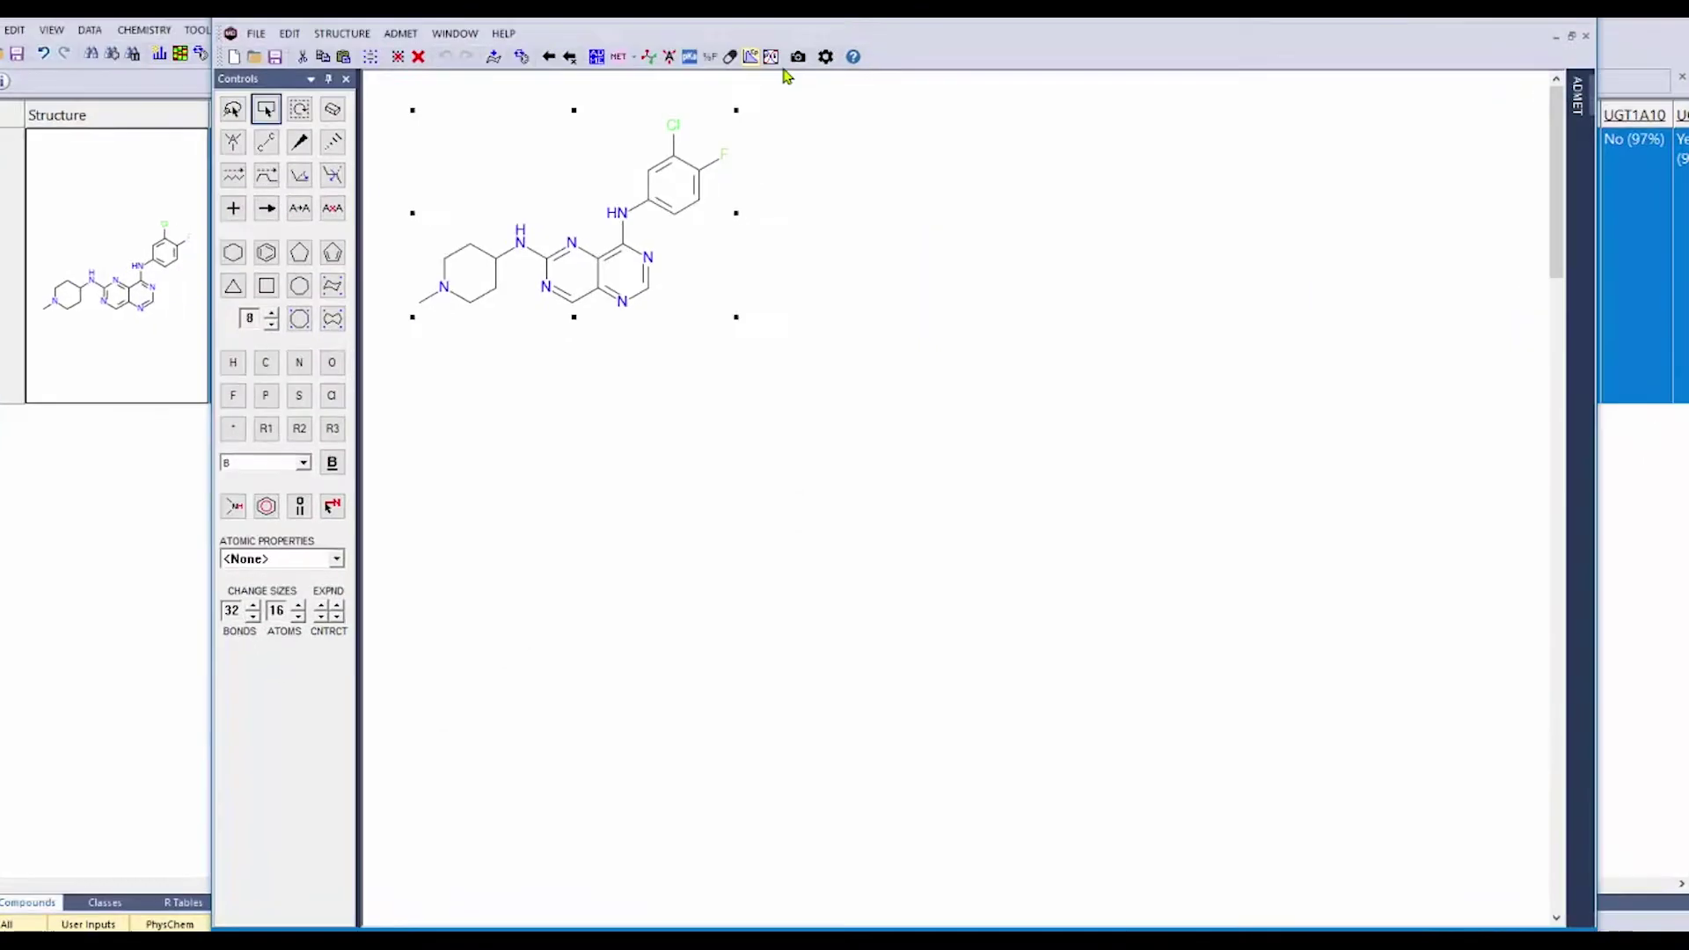
pyautogui.click(825, 57)
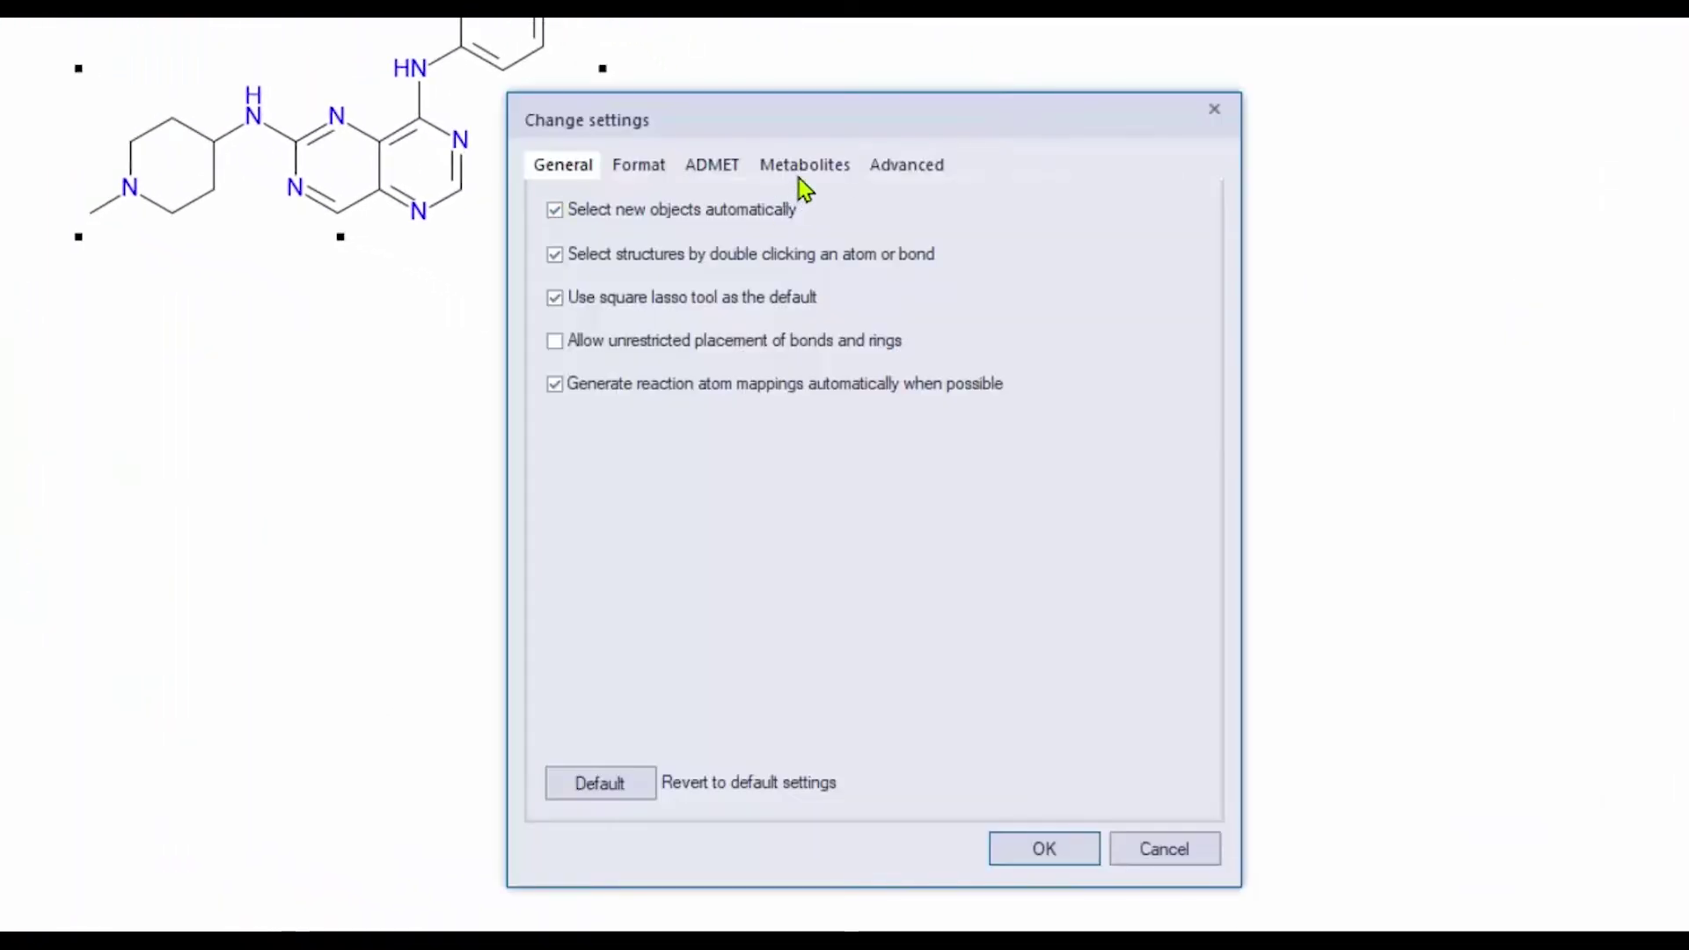
pyautogui.click(802, 169)
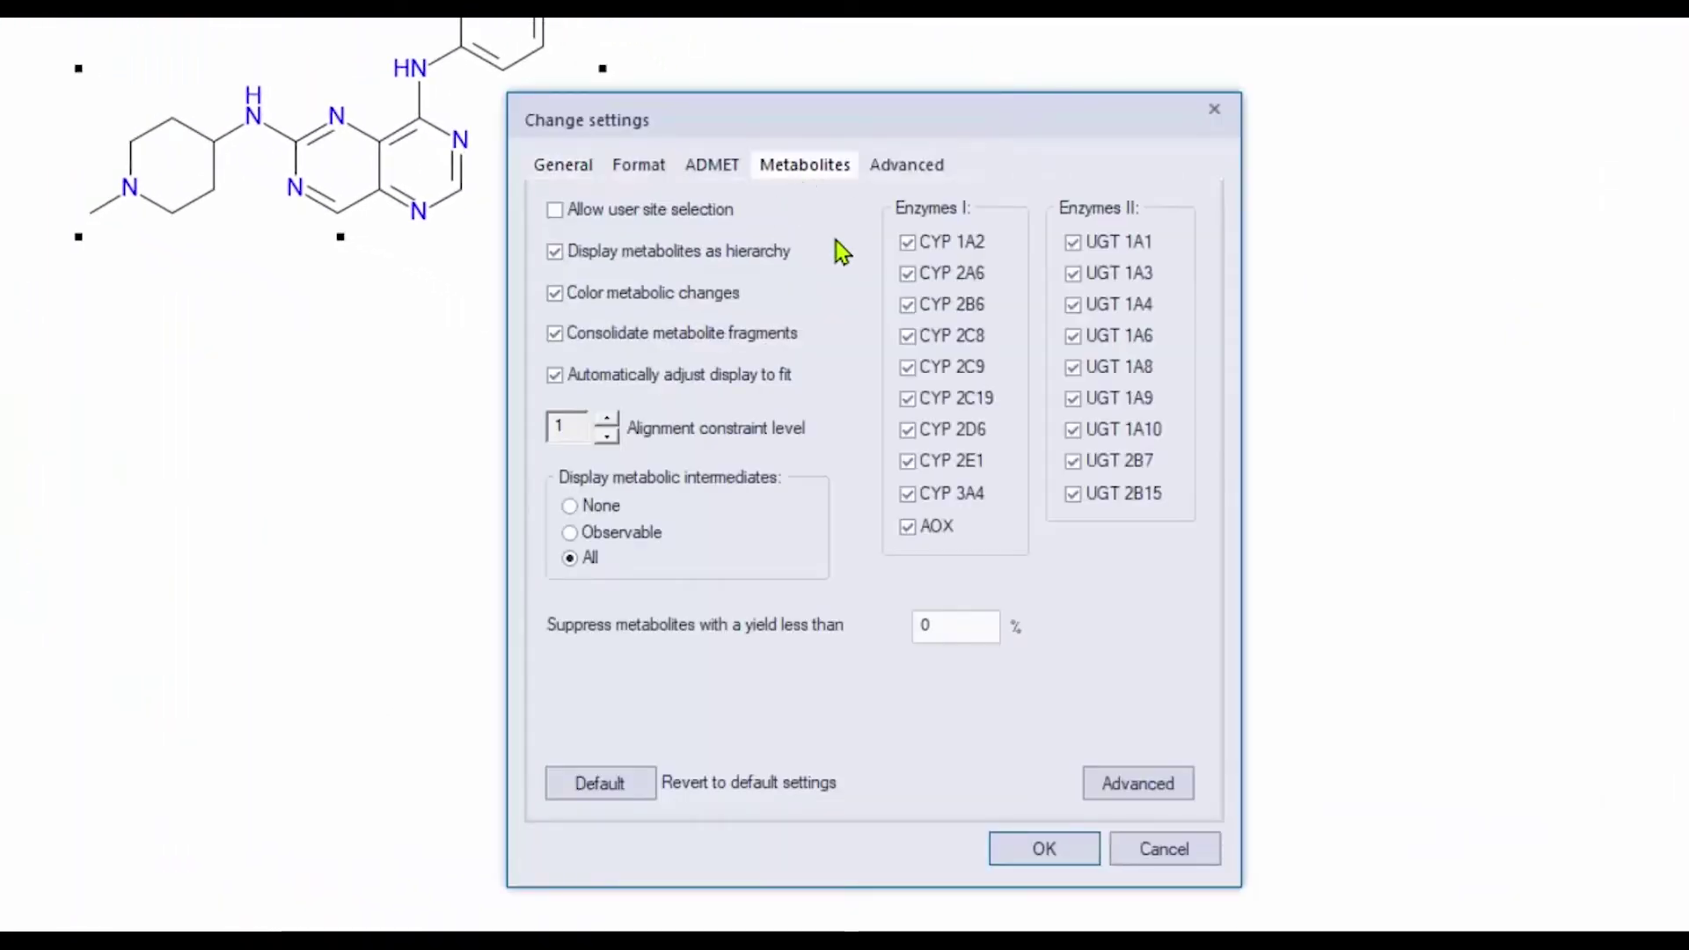
pyautogui.click(909, 243)
pyautogui.click(910, 273)
pyautogui.click(910, 305)
pyautogui.click(909, 366)
pyautogui.click(910, 336)
pyautogui.click(908, 399)
pyautogui.click(908, 429)
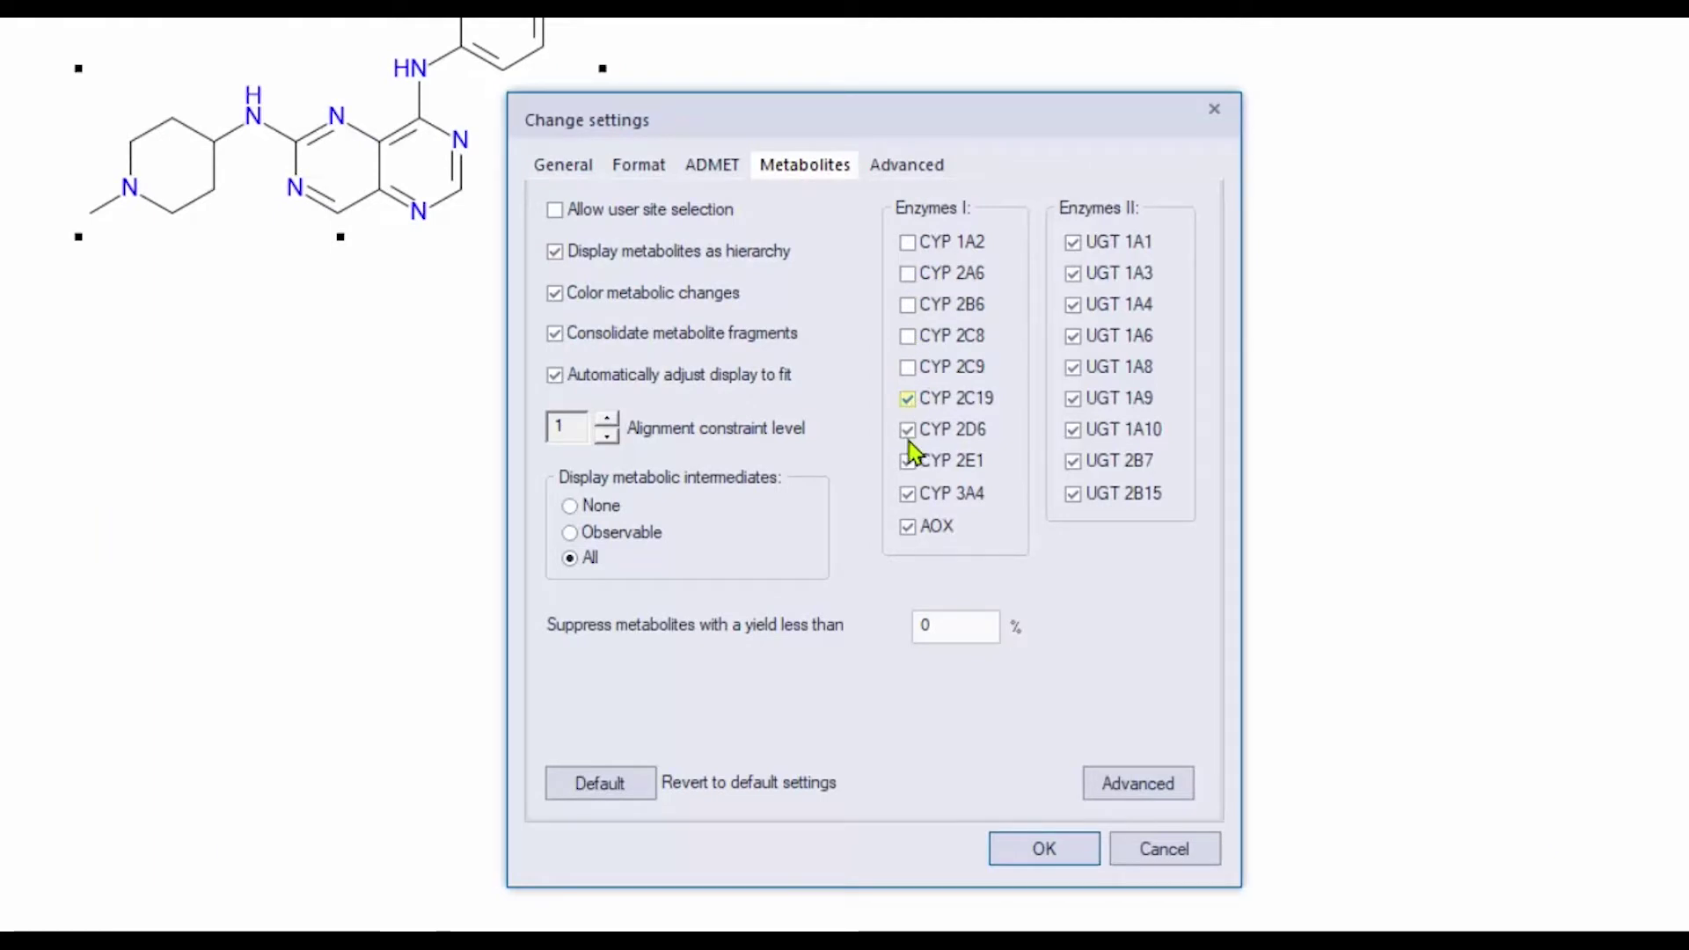
pyautogui.click(908, 462)
pyautogui.click(908, 494)
pyautogui.click(1045, 849)
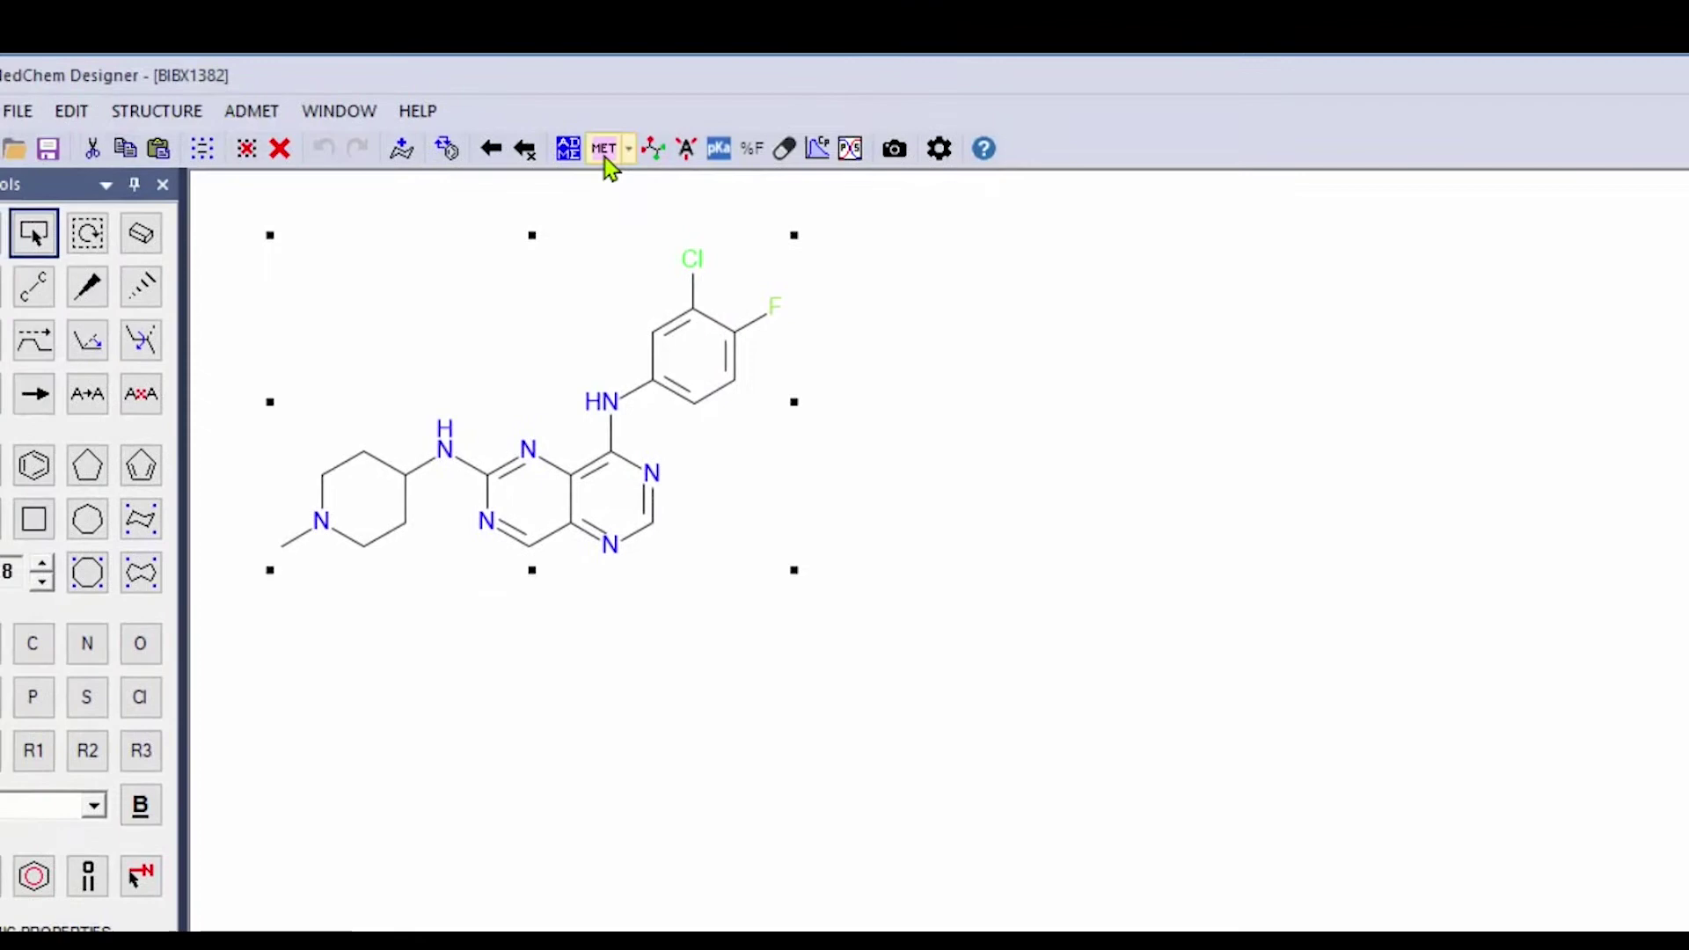
pyautogui.click(606, 151)
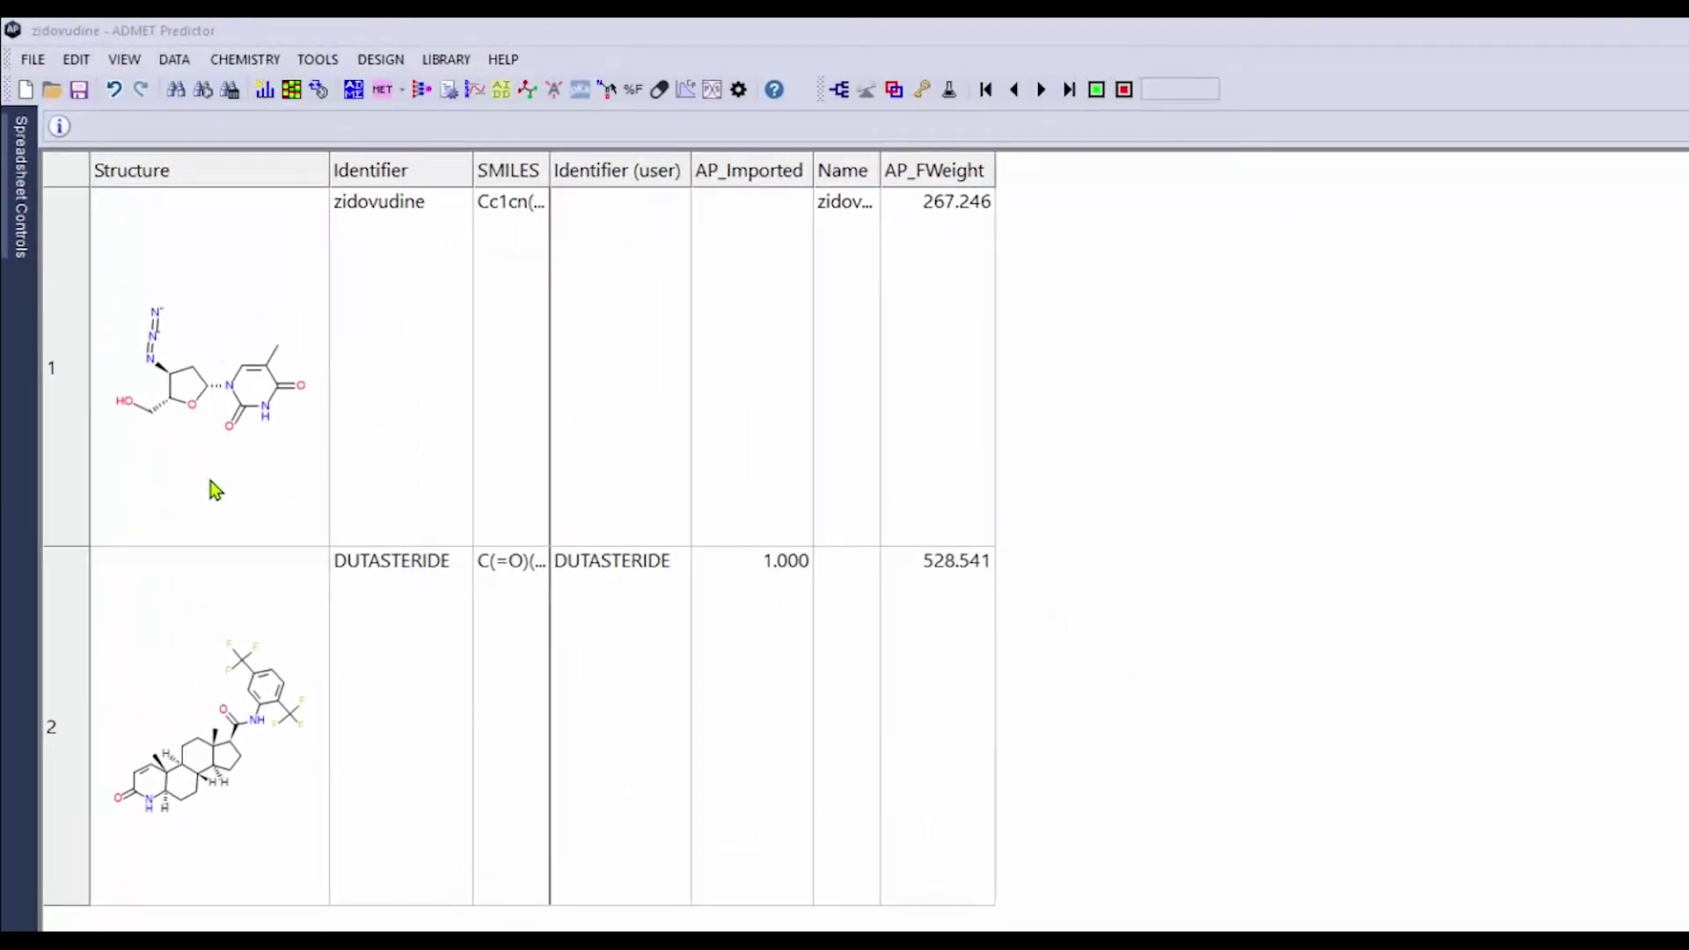
# Calculate all ADMET property categories for zidovudine and dutasteride at pH 7.4 in ADMET Predictor.
pyautogui.click(352, 89)
pyautogui.click(1150, 884)
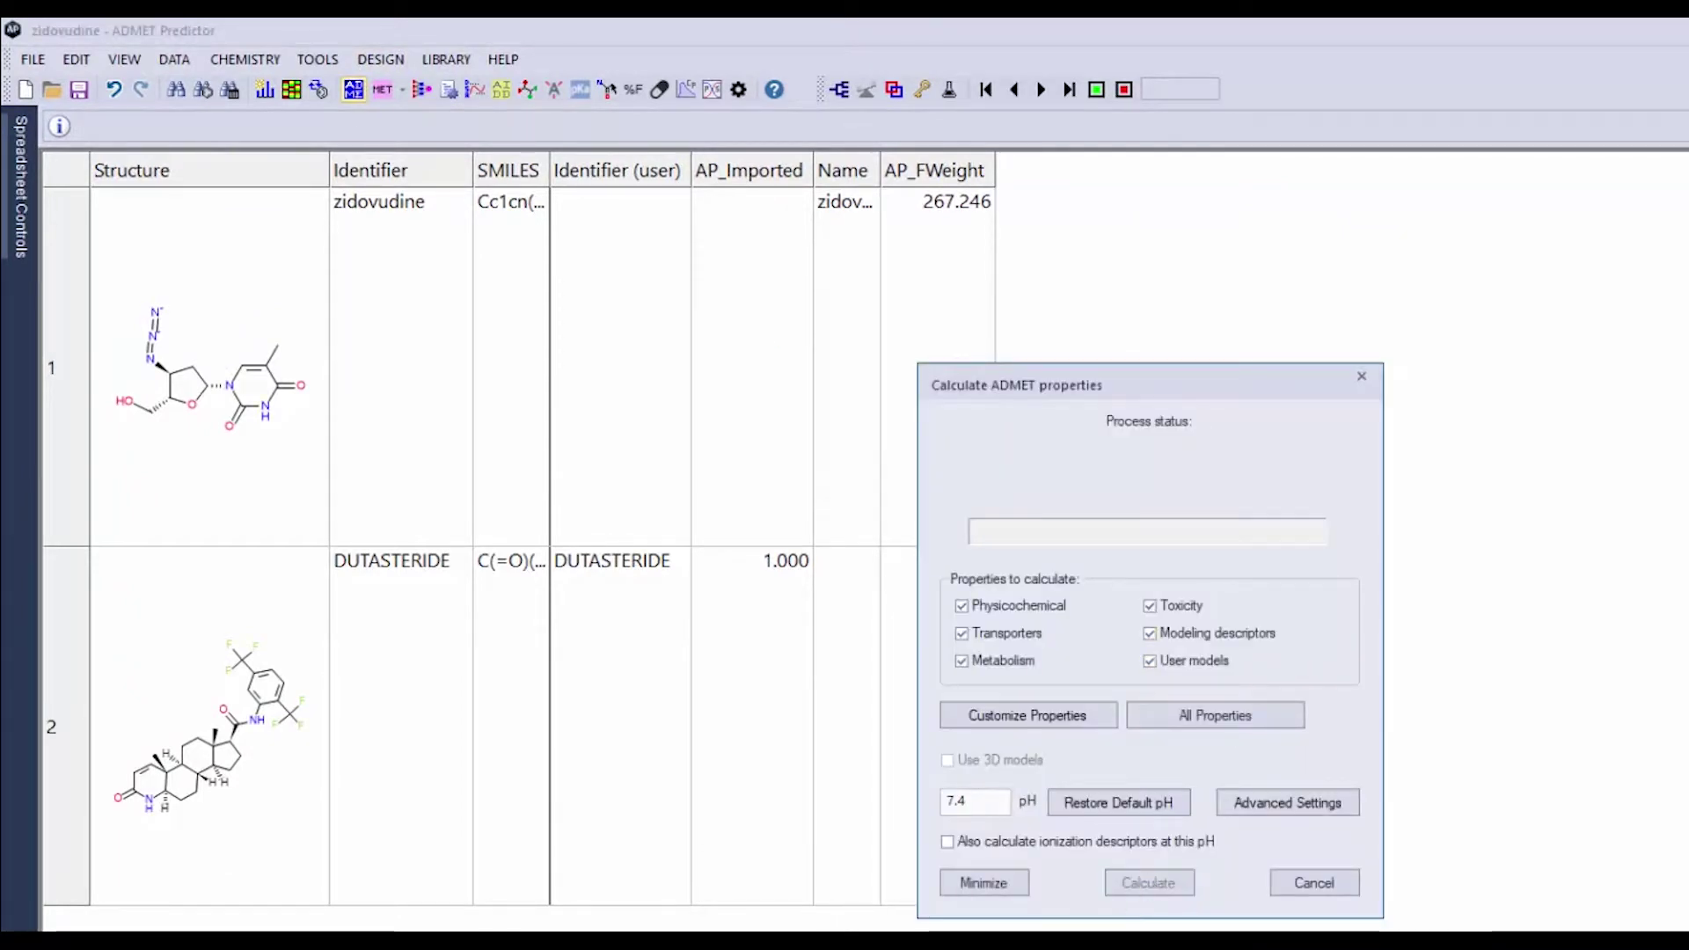
# Examine the UGT substrate plot of zidovudine to identify which UGT enzyme is predicted to metabolize it.
pyautogui.hscroll(10, 1117, 528)
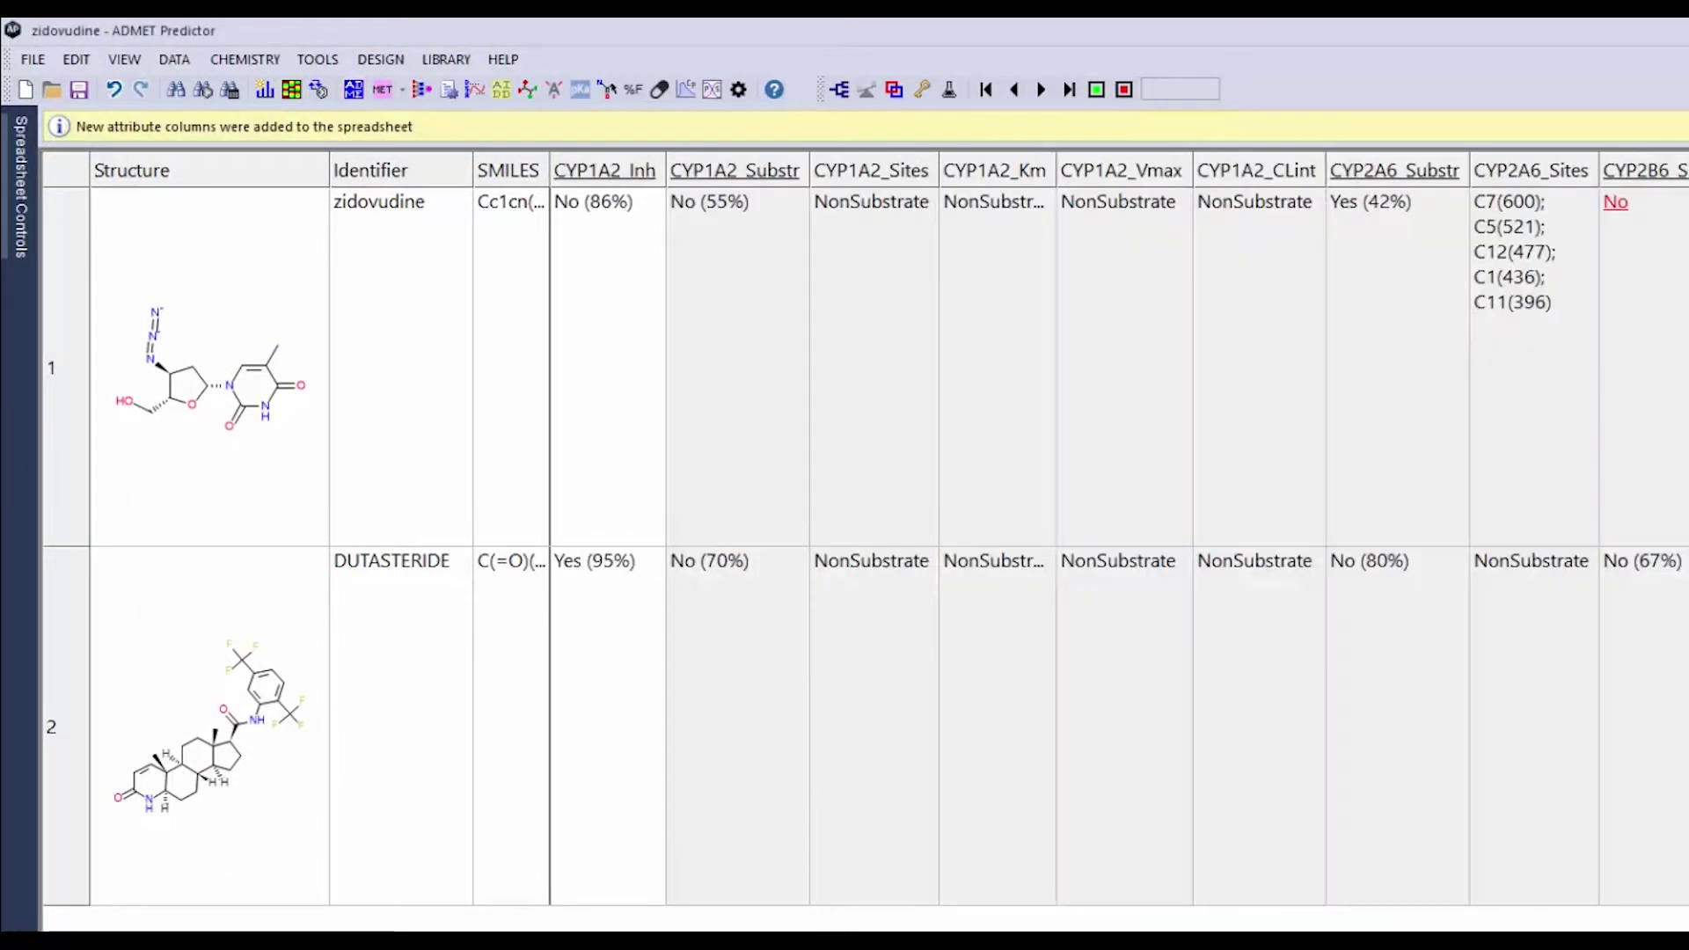
pyautogui.hscroll(-10, 1117, 528)
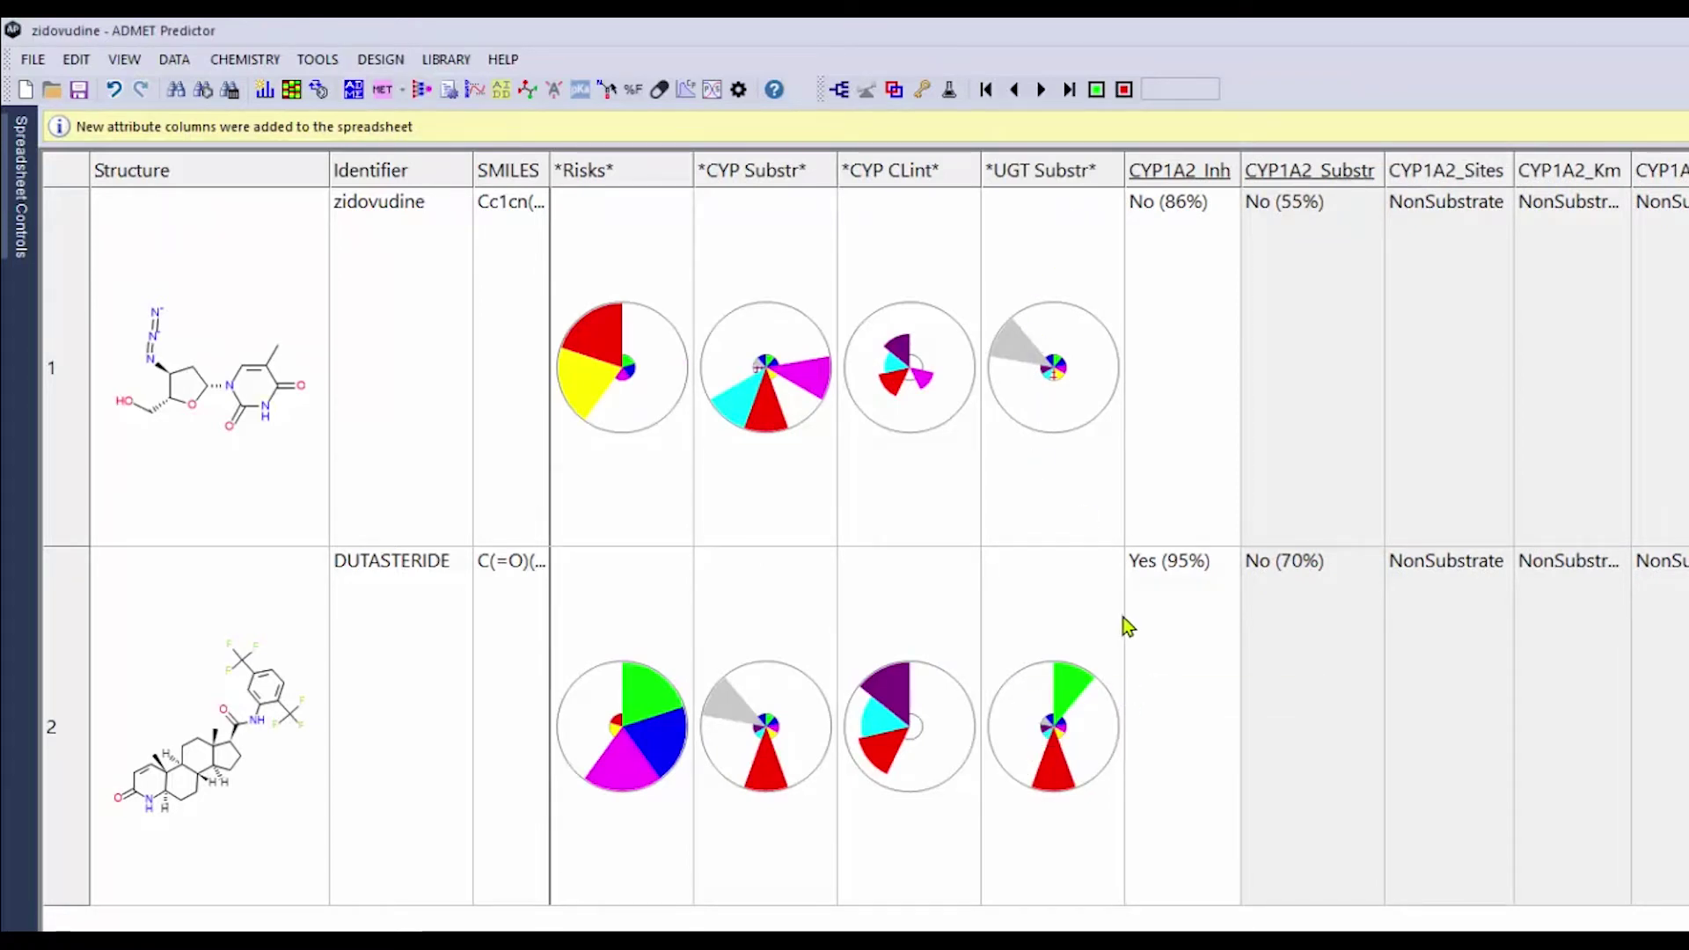
pyautogui.moveTo(1016, 348)
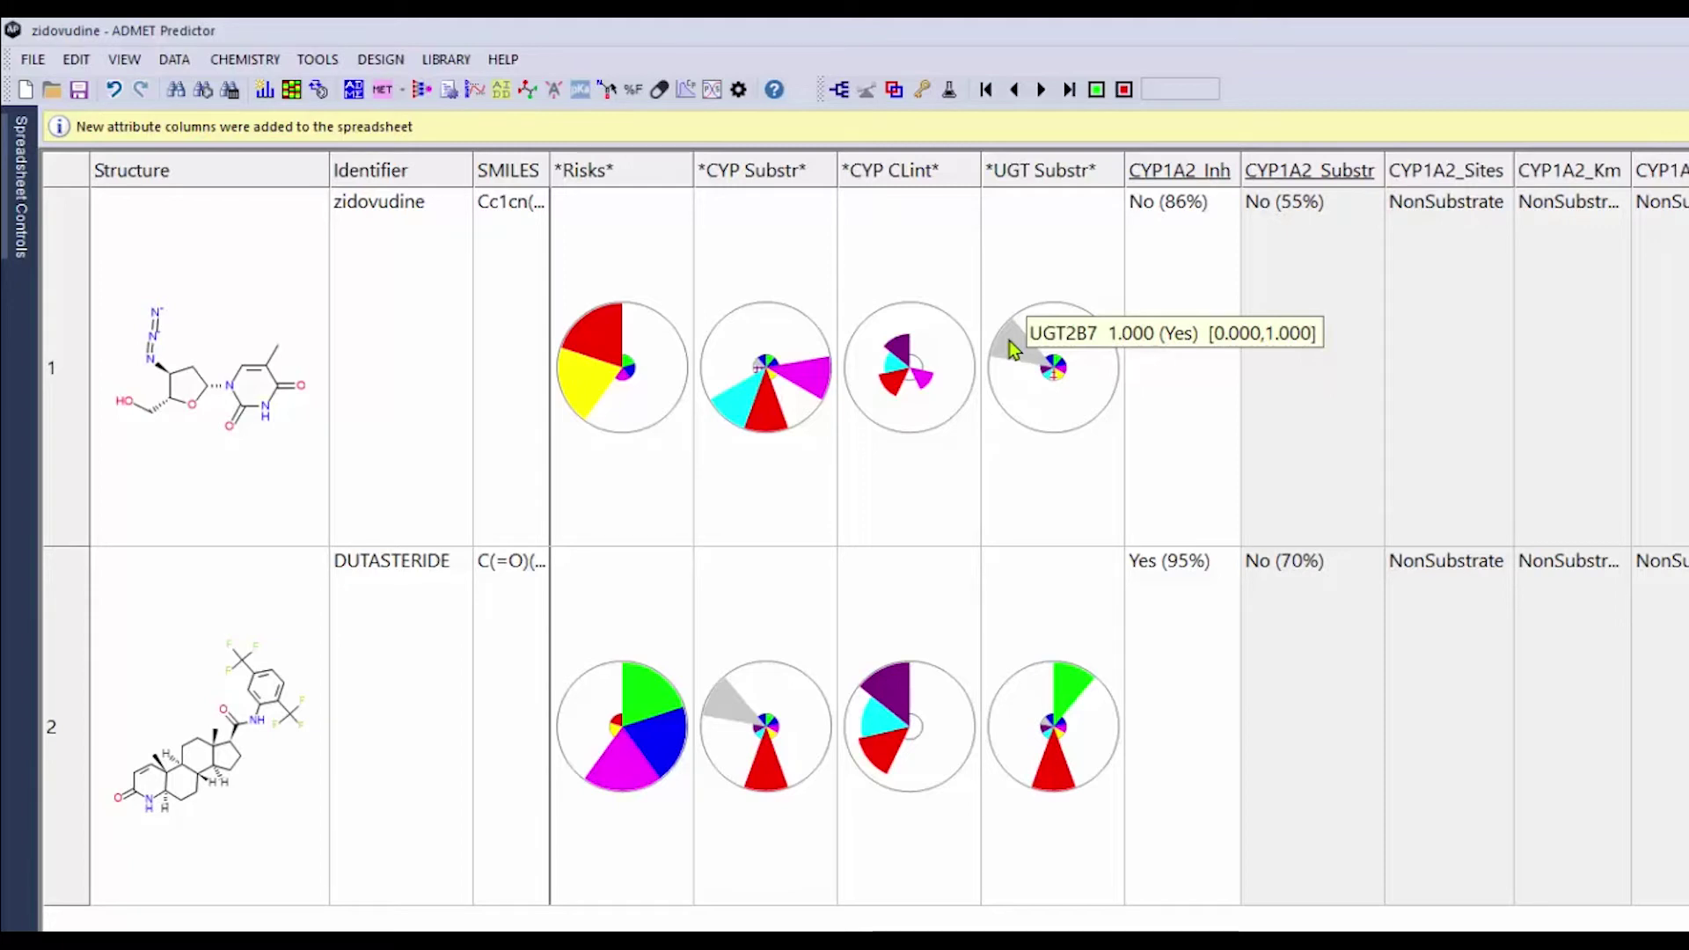
# Open zidovudine in MedChem Designer, generate its UGT metabolites and close the sketches without saving.
pyautogui.click(243, 471)
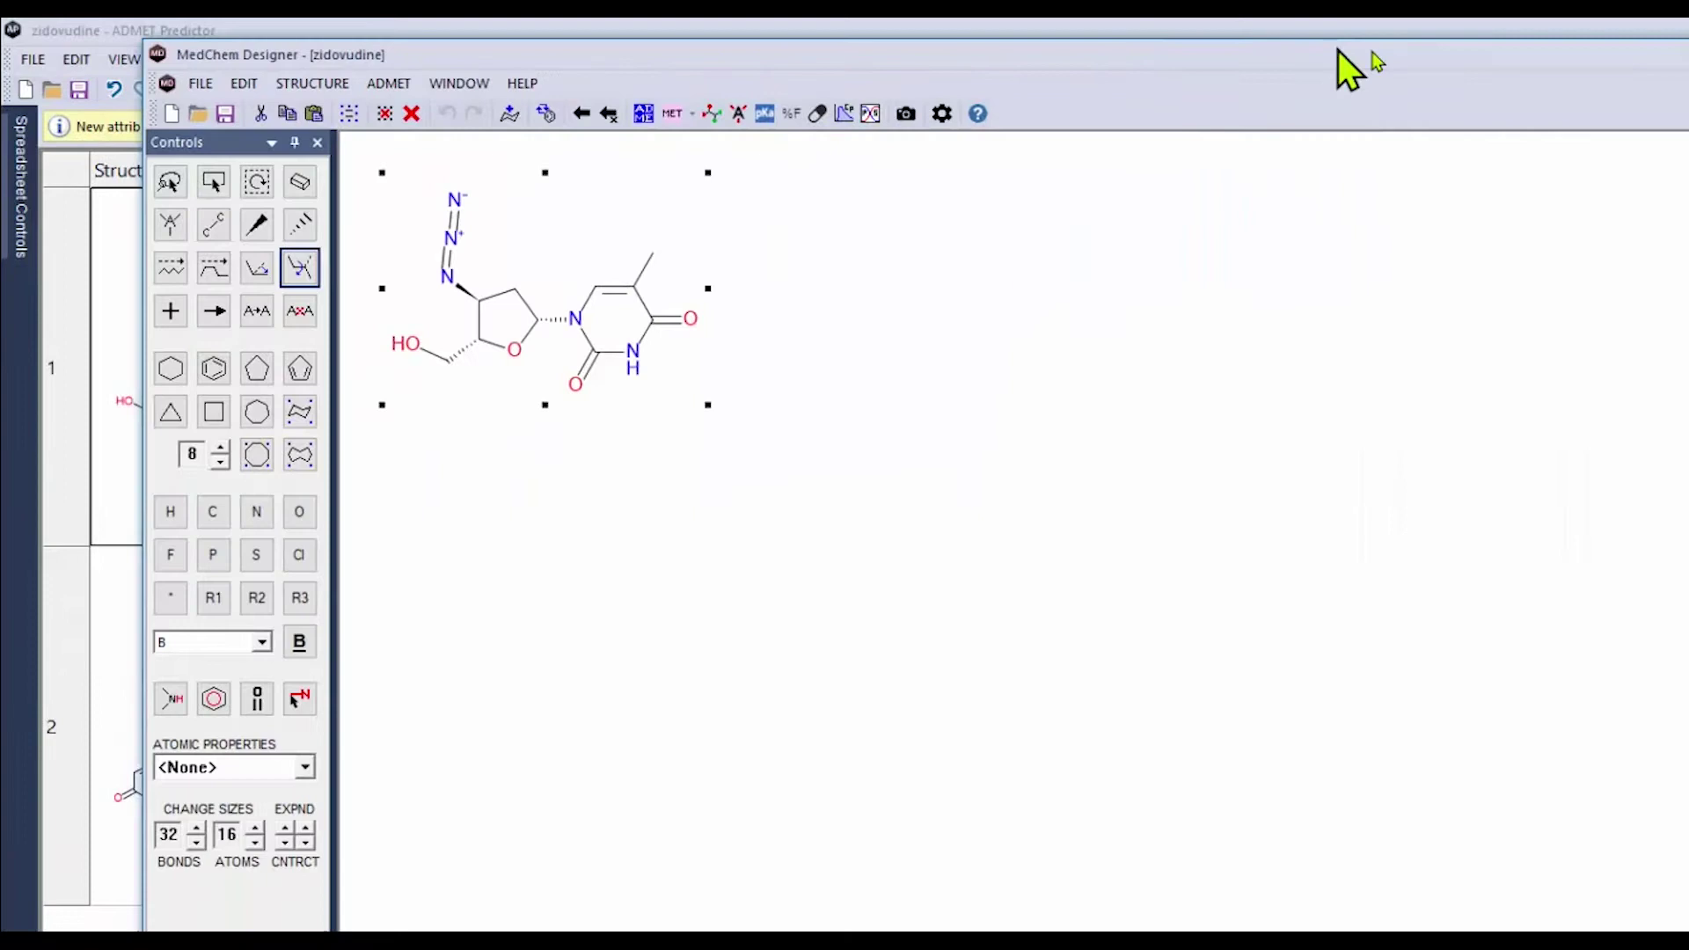
pyautogui.moveTo(1350, 60); pyautogui.dragTo(1558, 75)
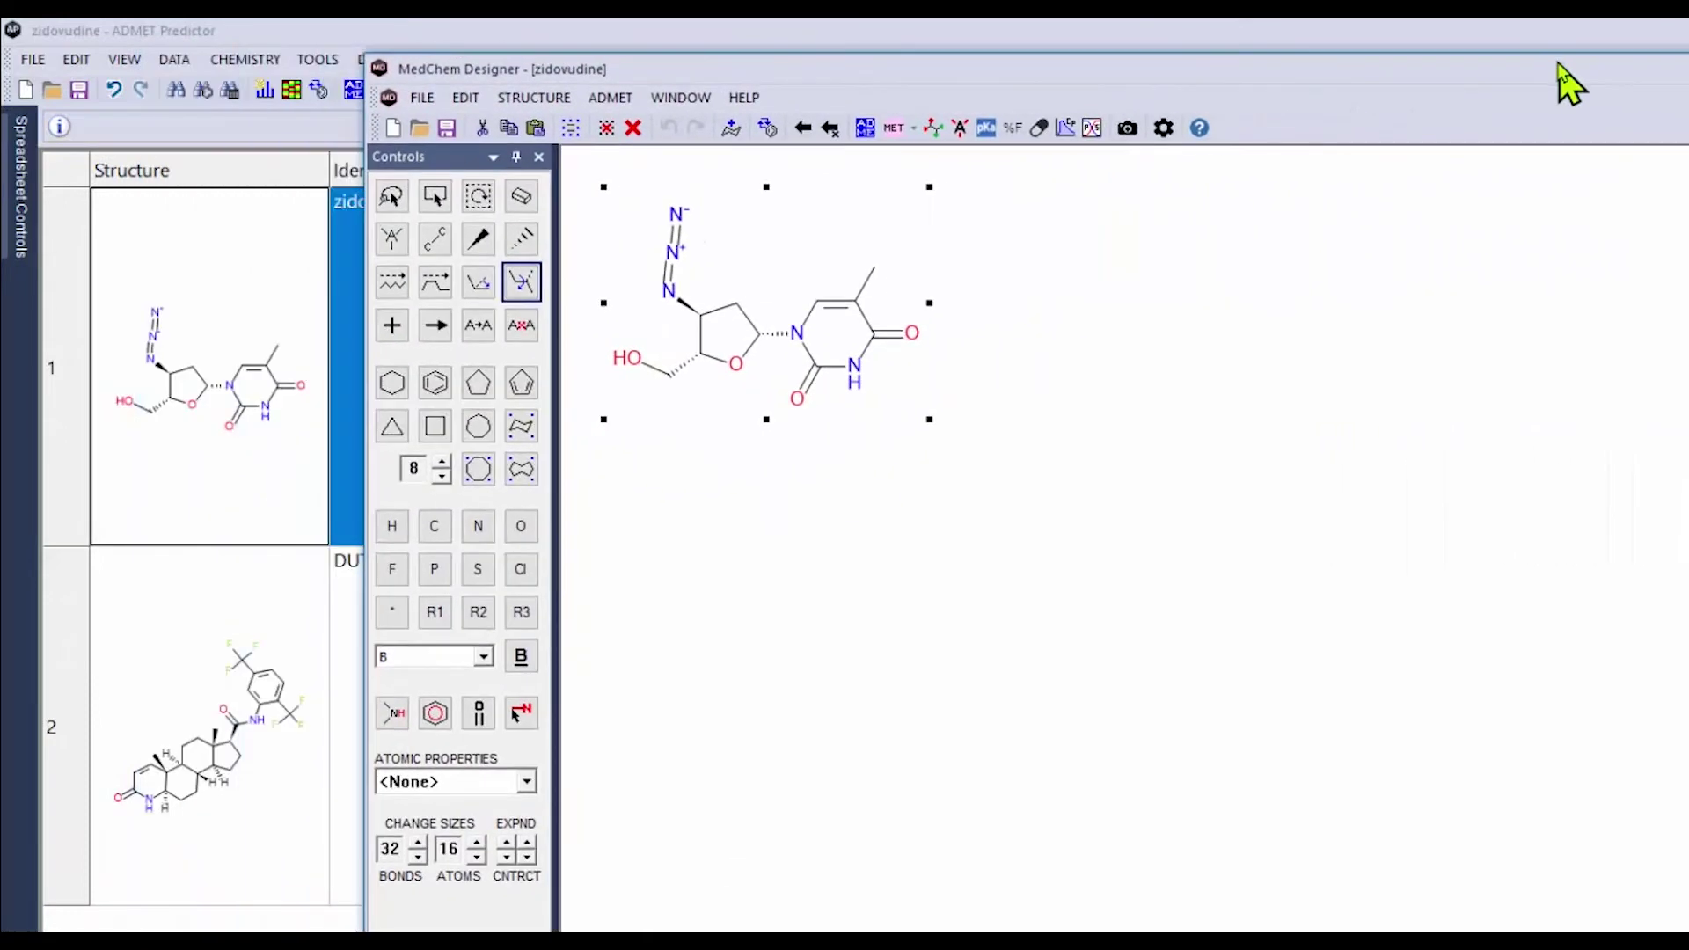
pyautogui.click(915, 127)
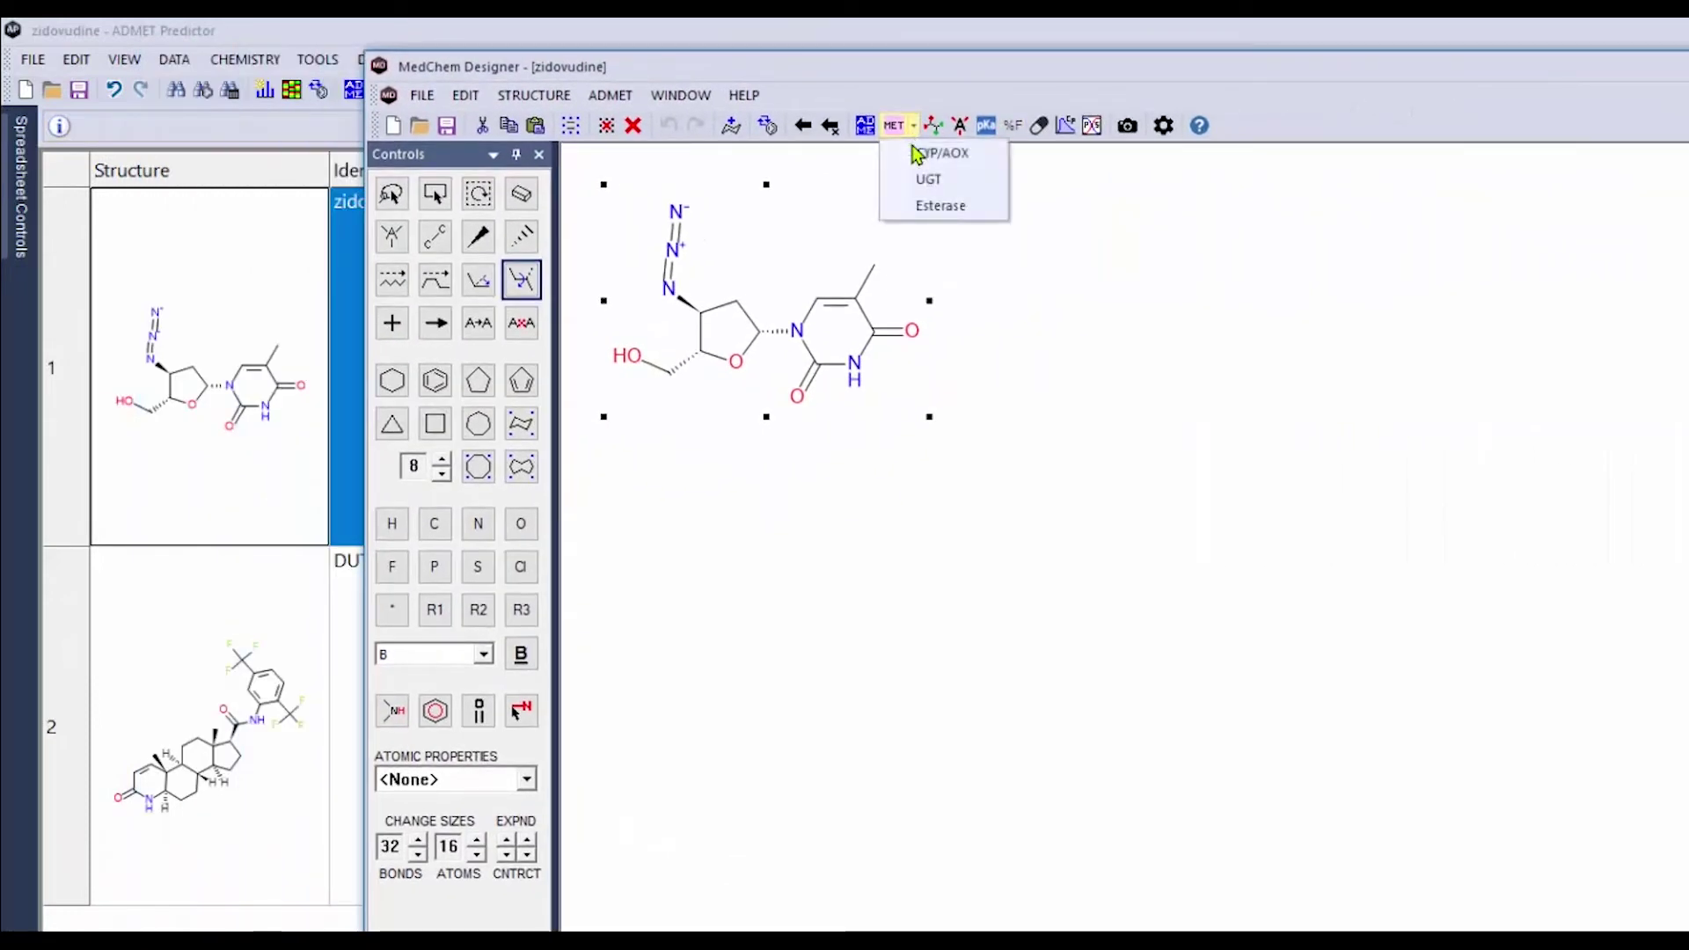
pyautogui.click(906, 182)
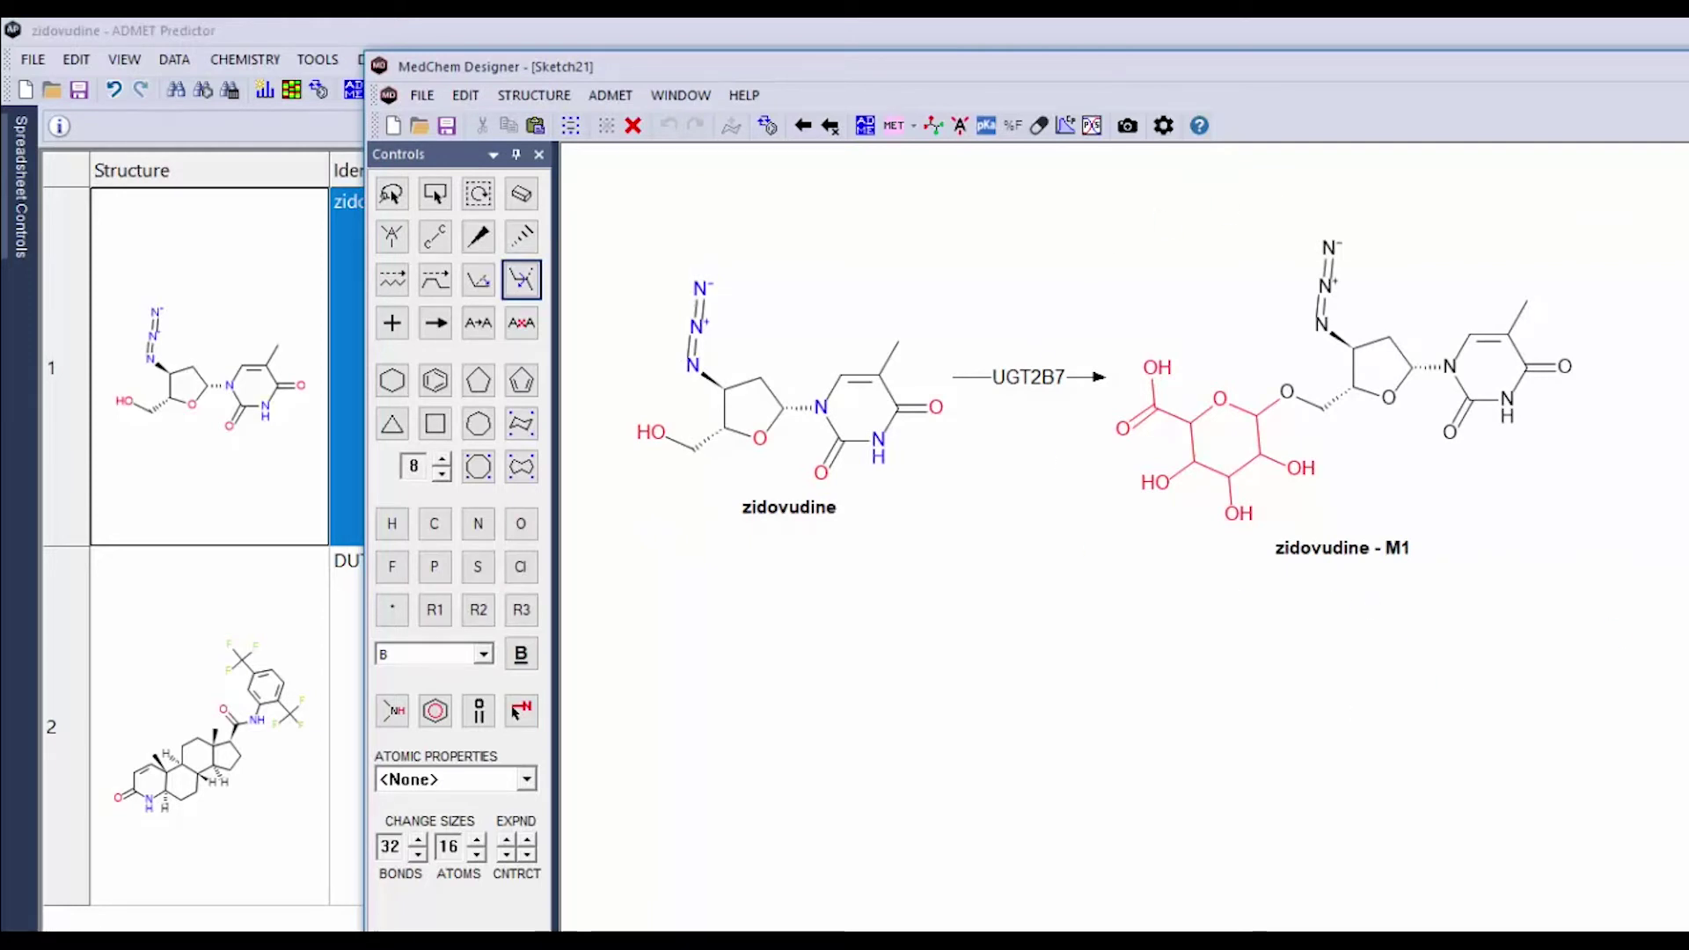
pyautogui.click(1178, 737)
pyautogui.click(1181, 741)
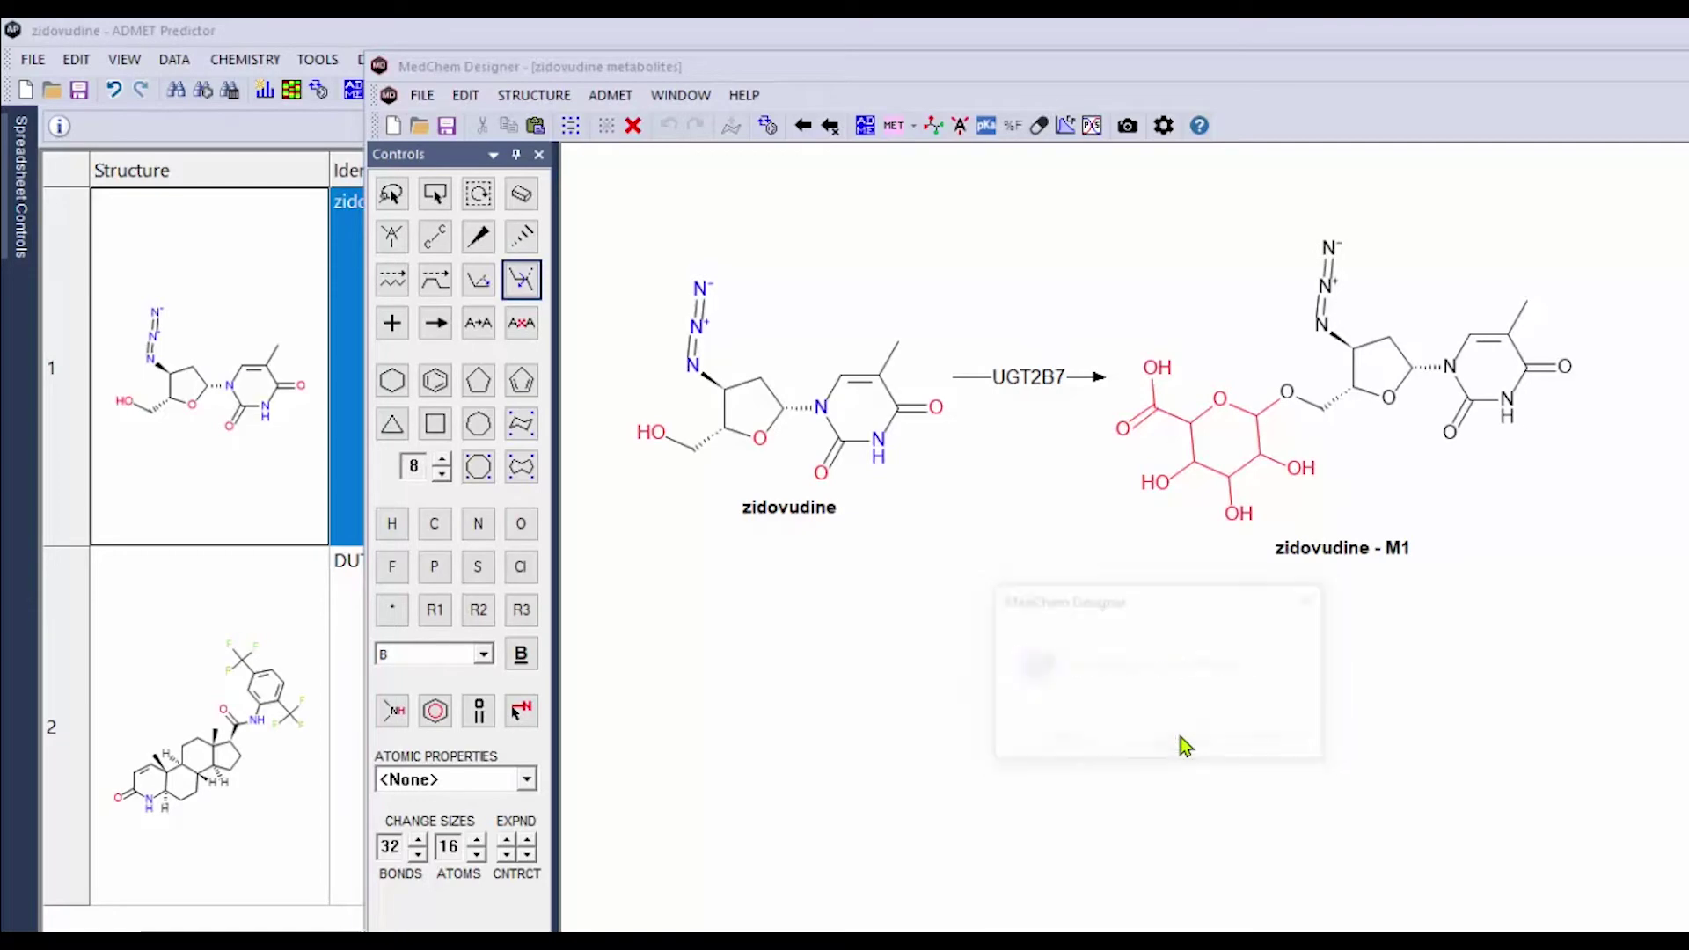
# Open dutasteride in MedChem Designer, generate its UGT metabolites and check its UGT substrate plot in ADMET Predictor.
pyautogui.doubleClick(277, 796)
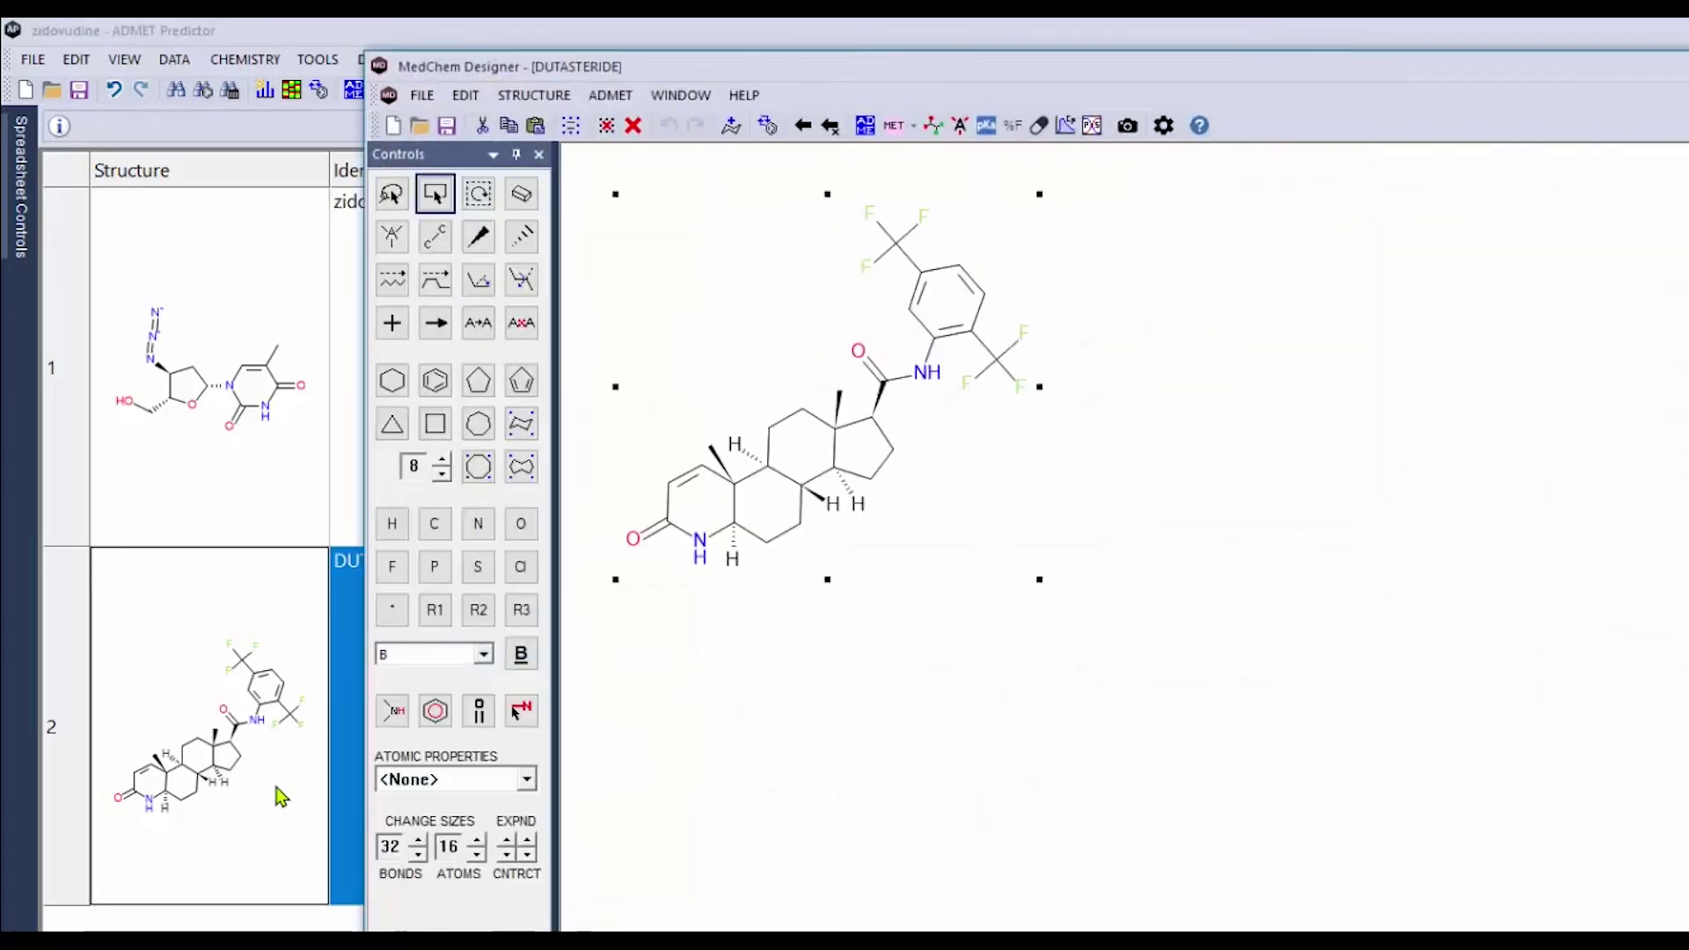
pyautogui.click(913, 126)
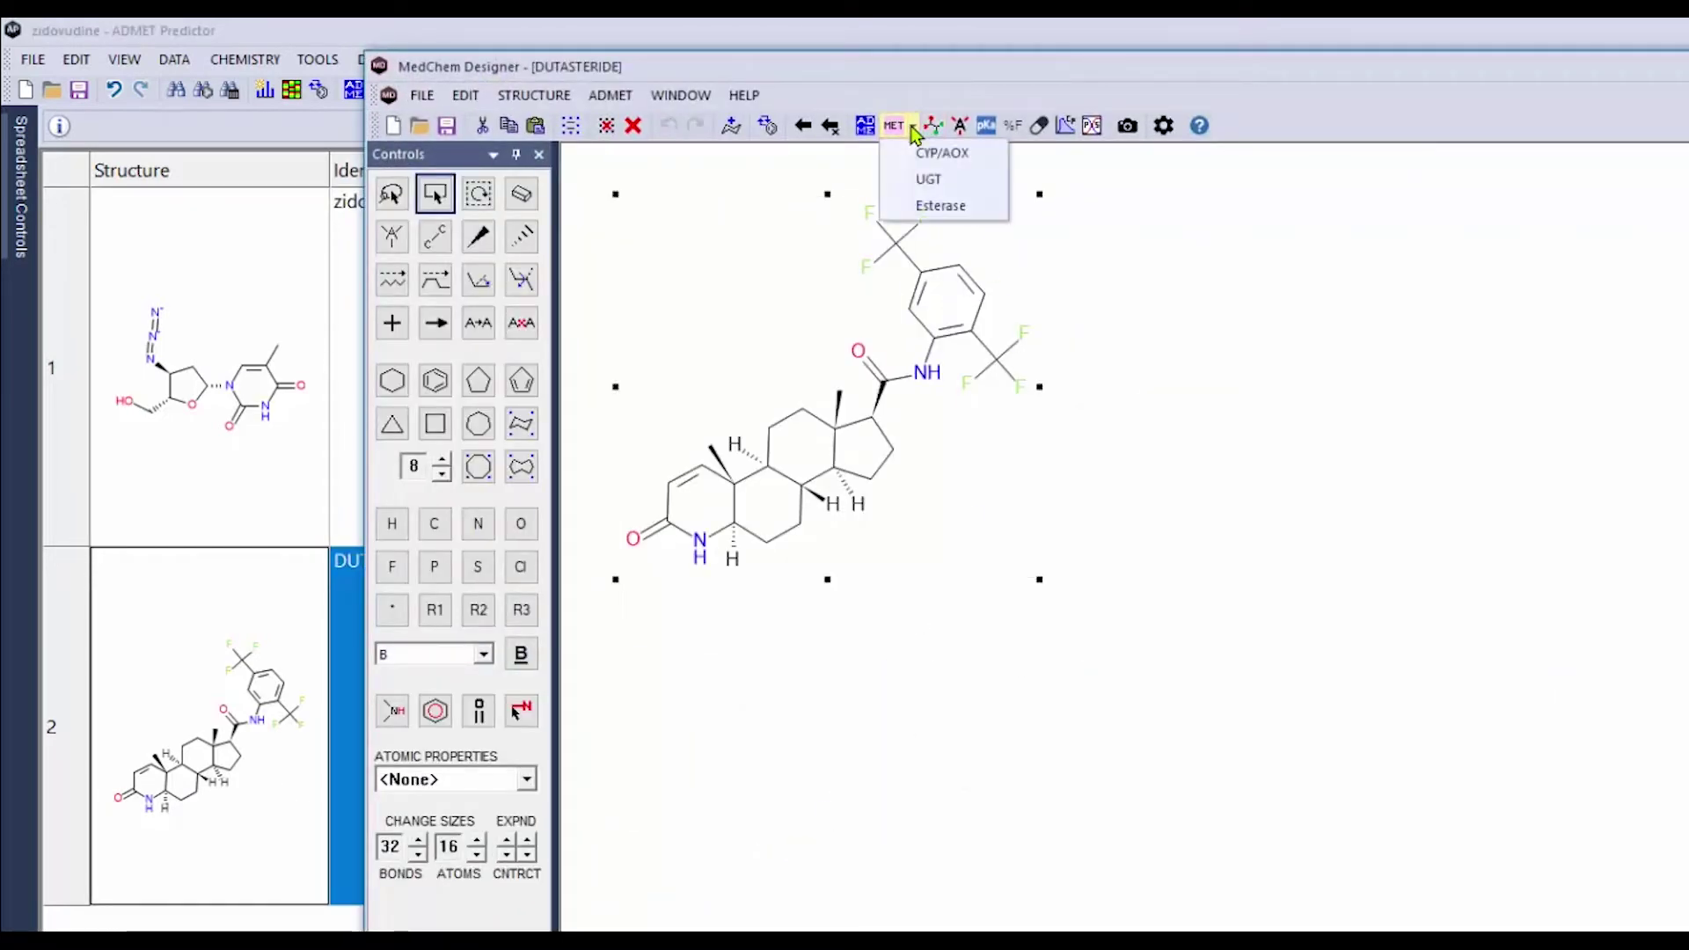
pyautogui.click(928, 181)
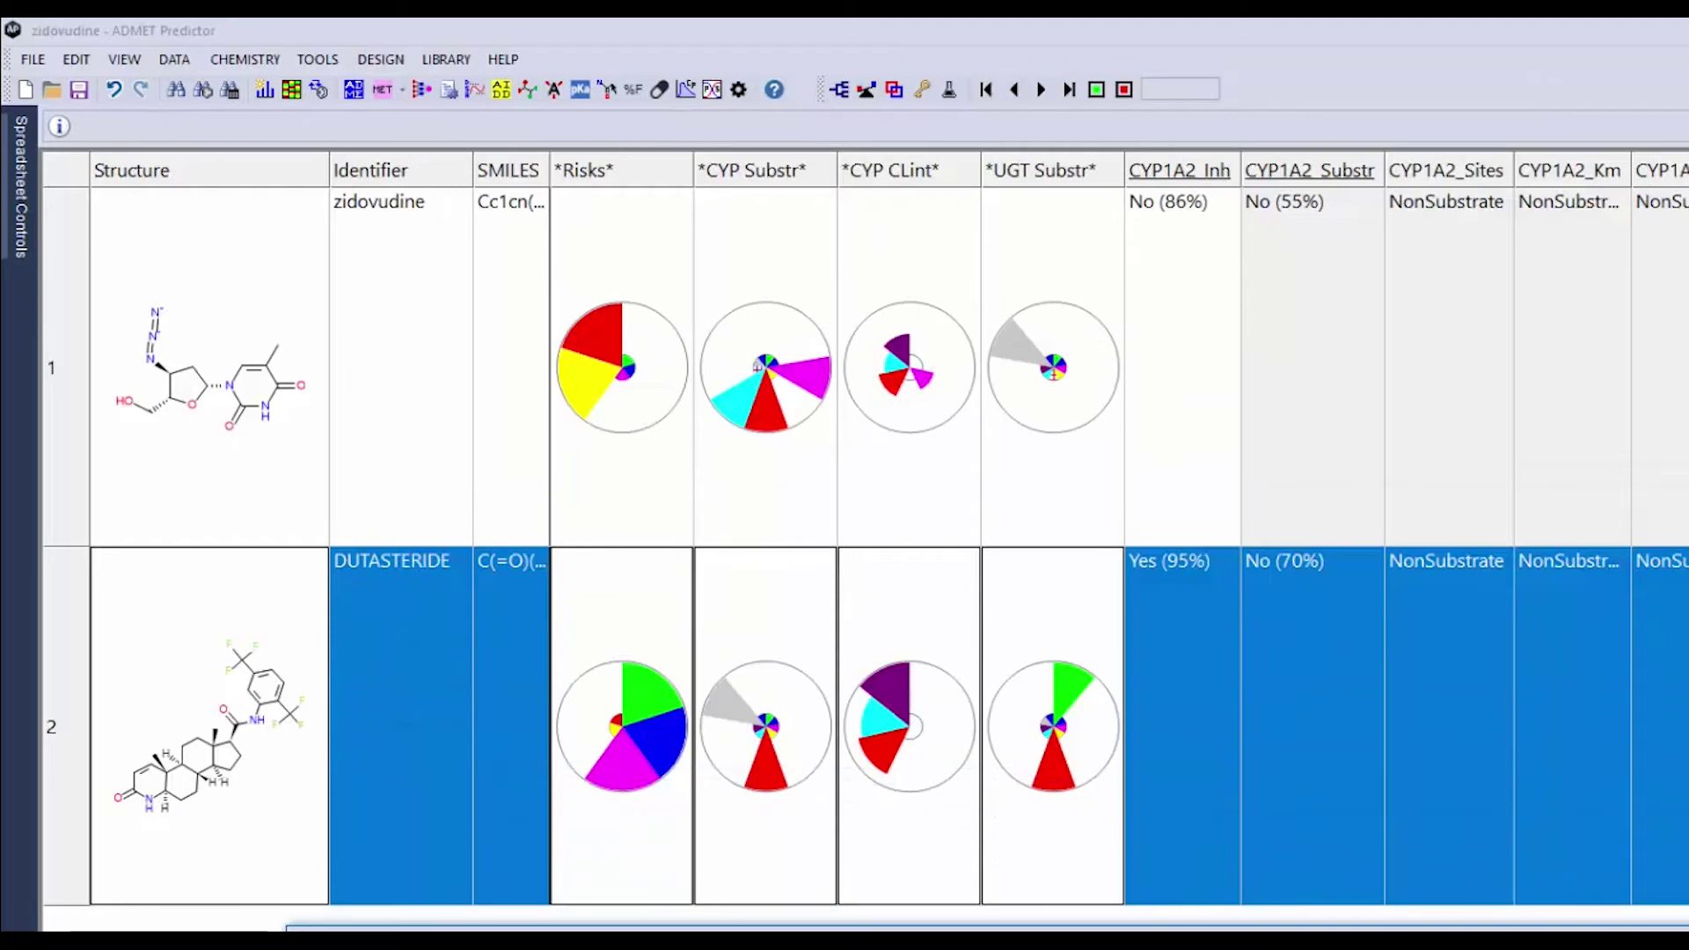
pyautogui.moveTo(1069, 717)
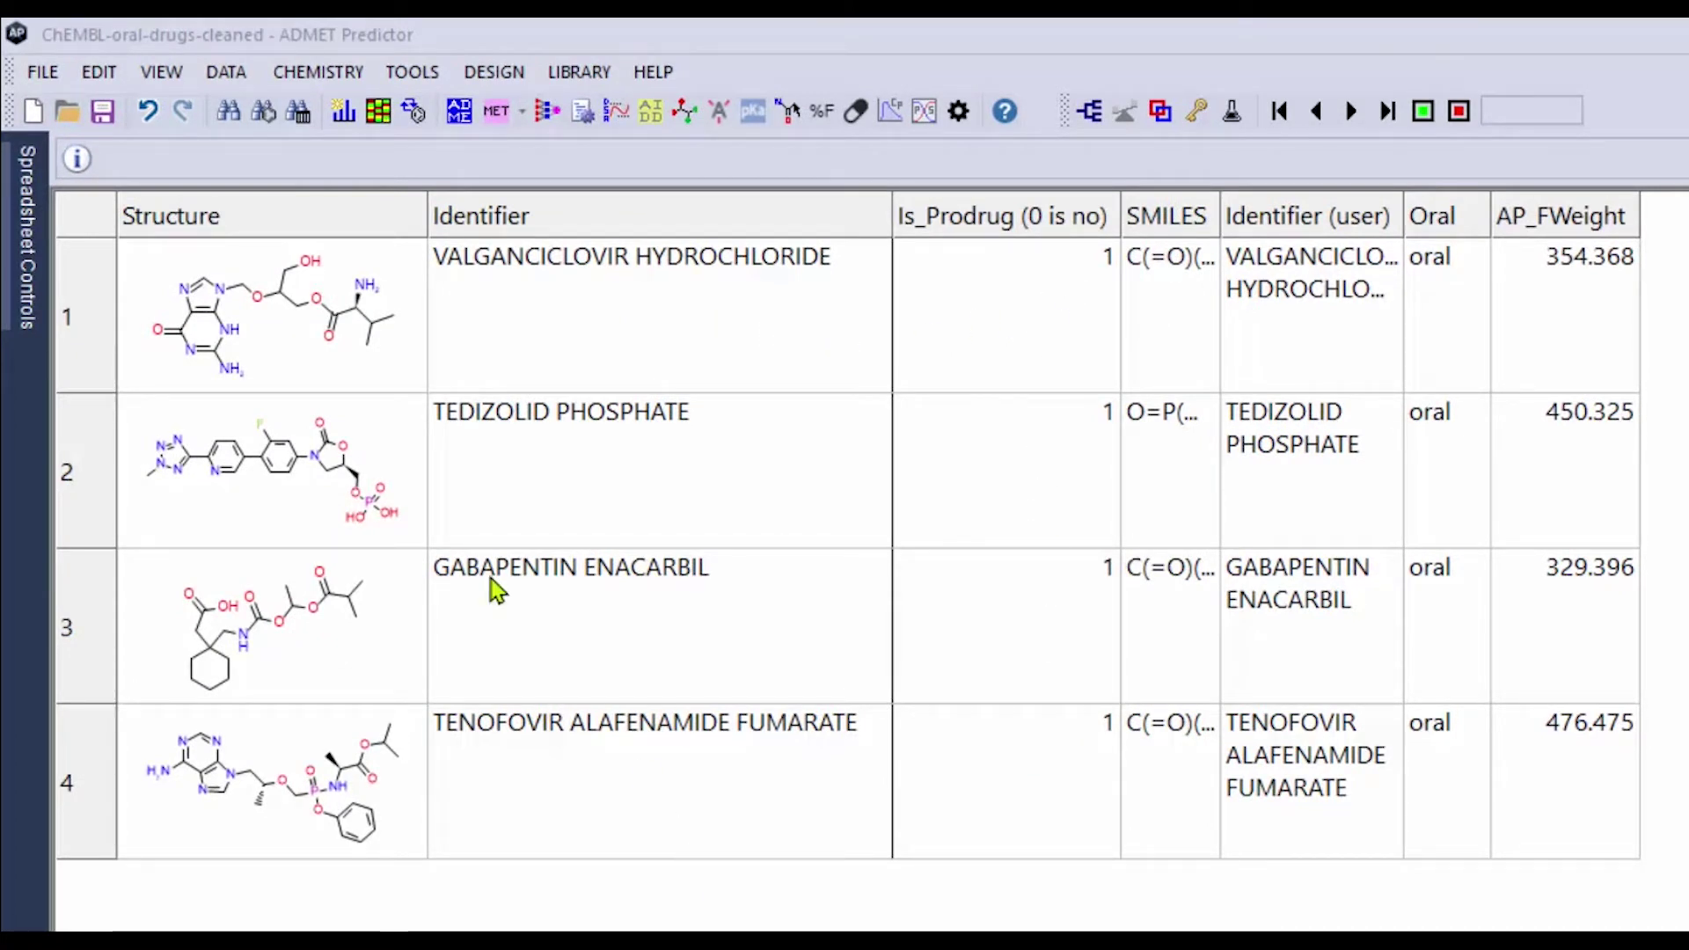
# Open valganciclovir hydrochloride in MedChem Designer, generate its esterase metabolites and close the sketches without saving.
pyautogui.doubleClick(299, 365)
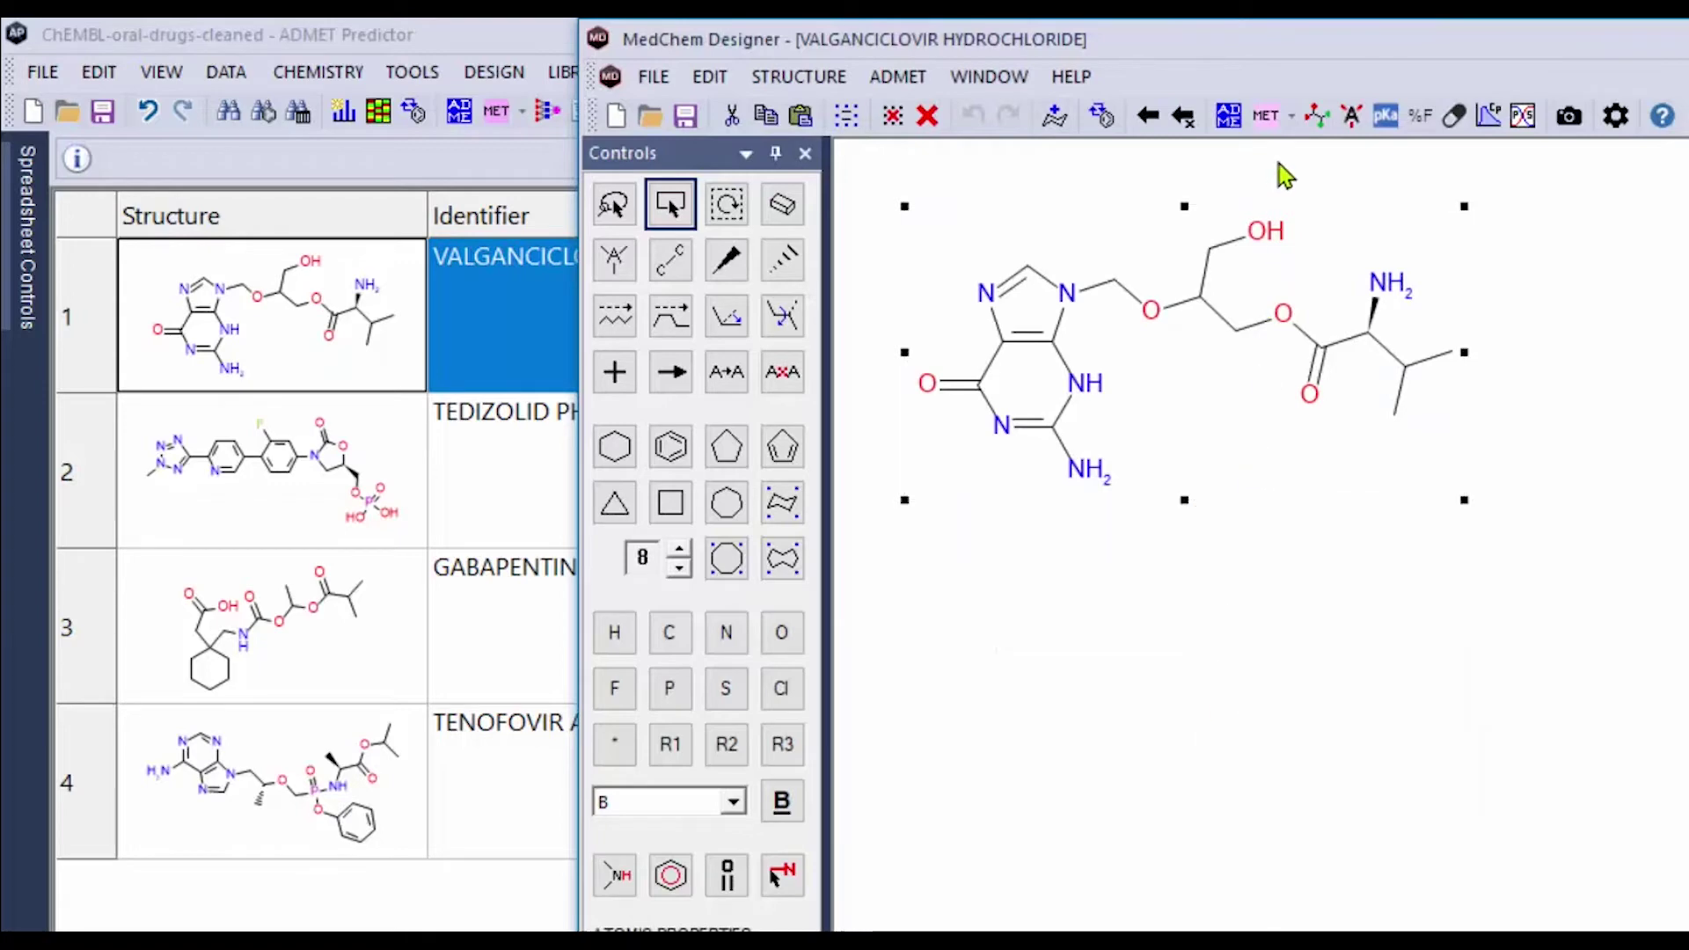
pyautogui.click(1293, 117)
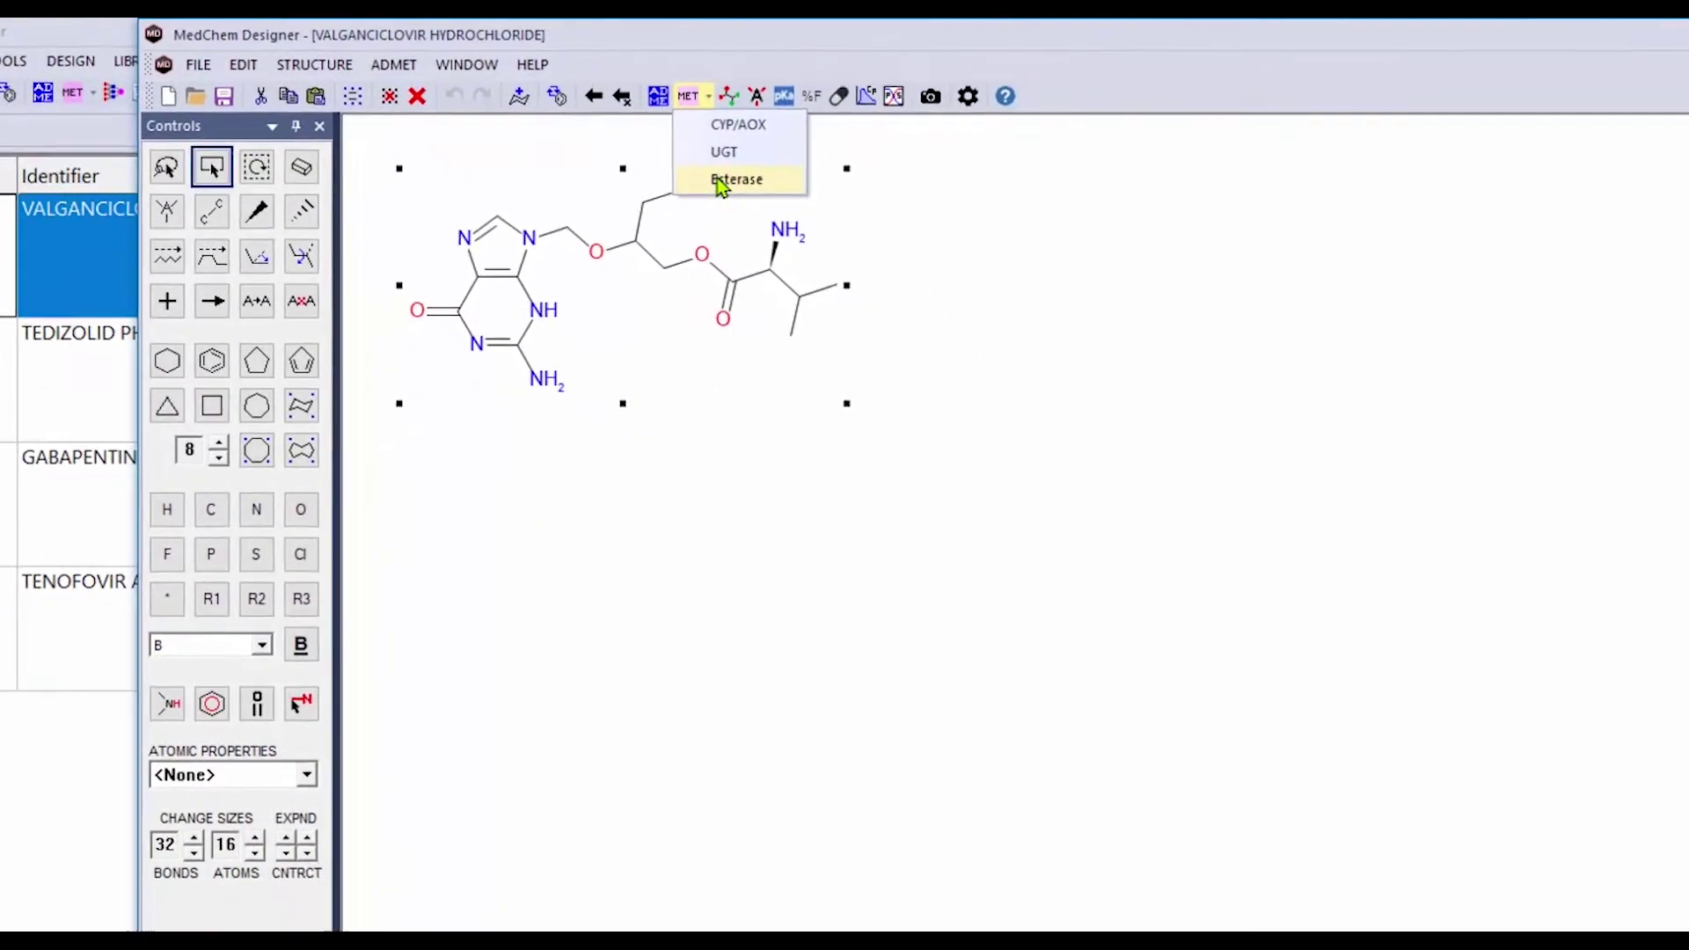
pyautogui.click(1311, 221)
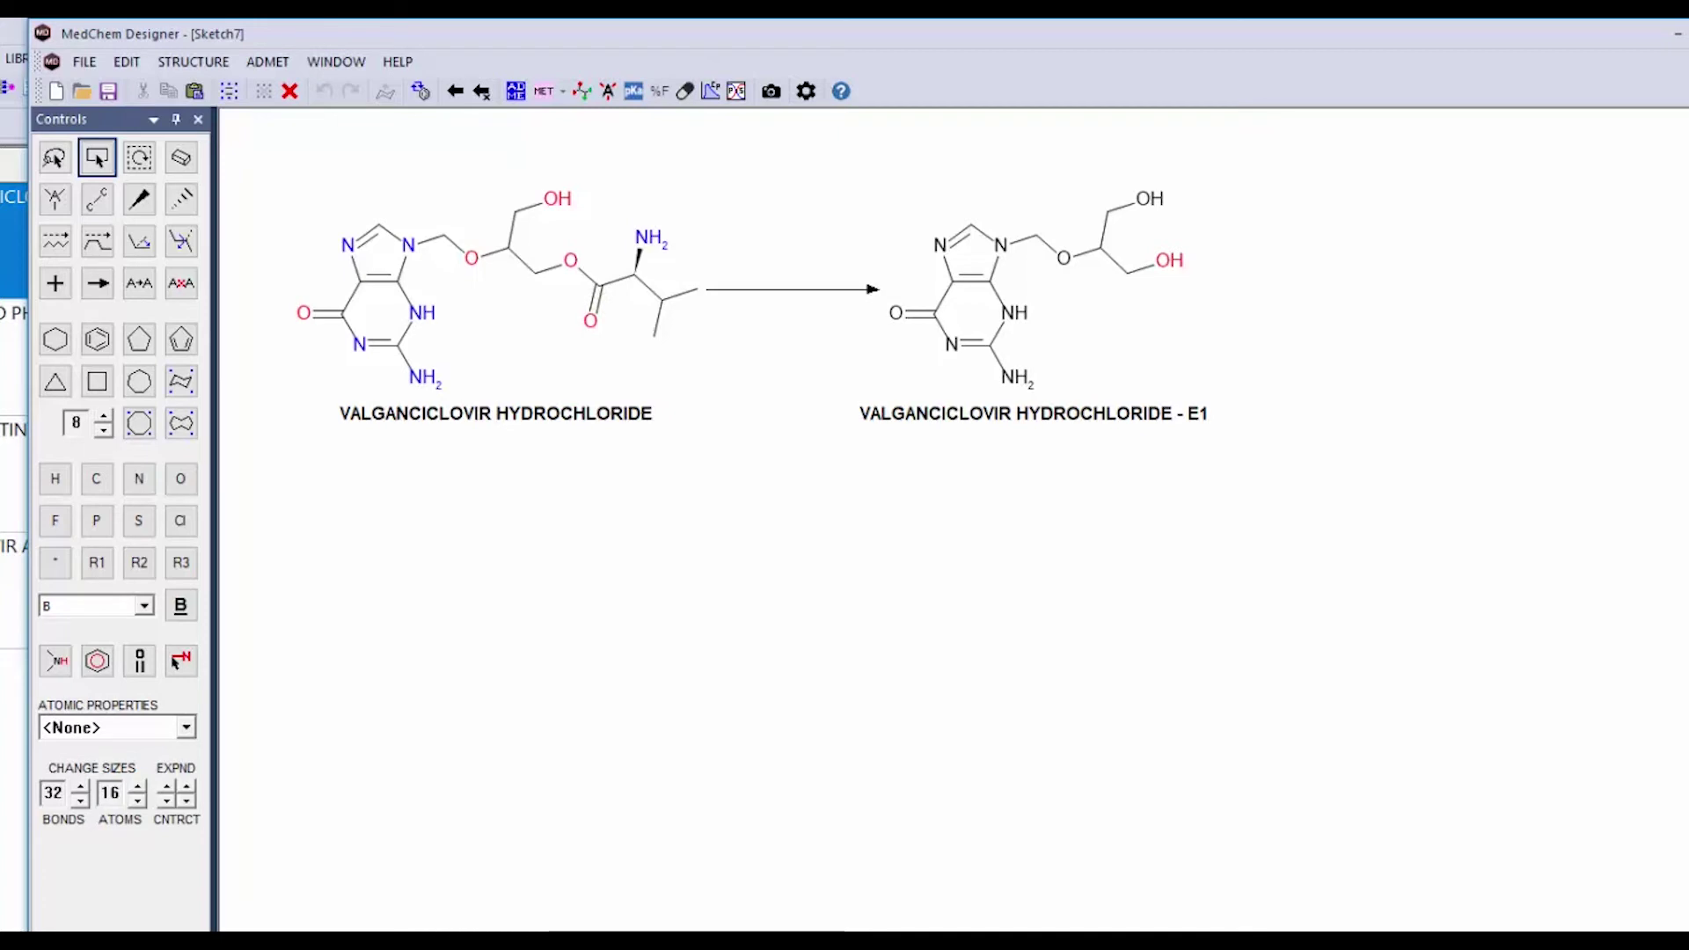
pyautogui.hotkey('alt', 'F4')
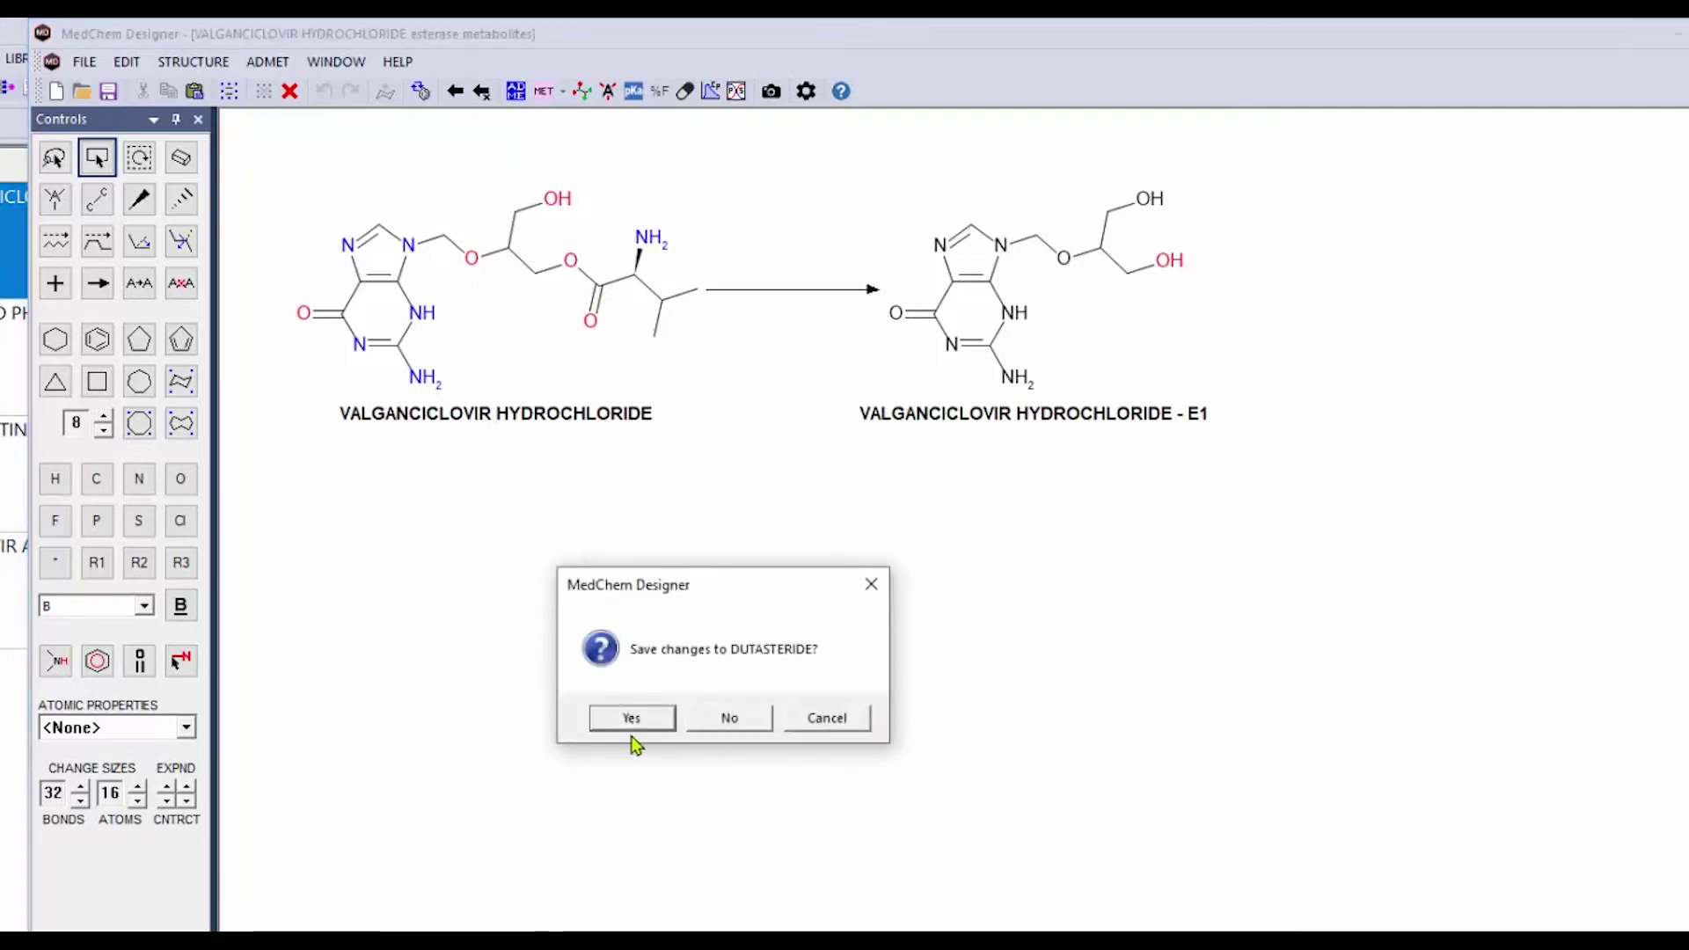
pyautogui.click(729, 718)
pyautogui.click(774, 718)
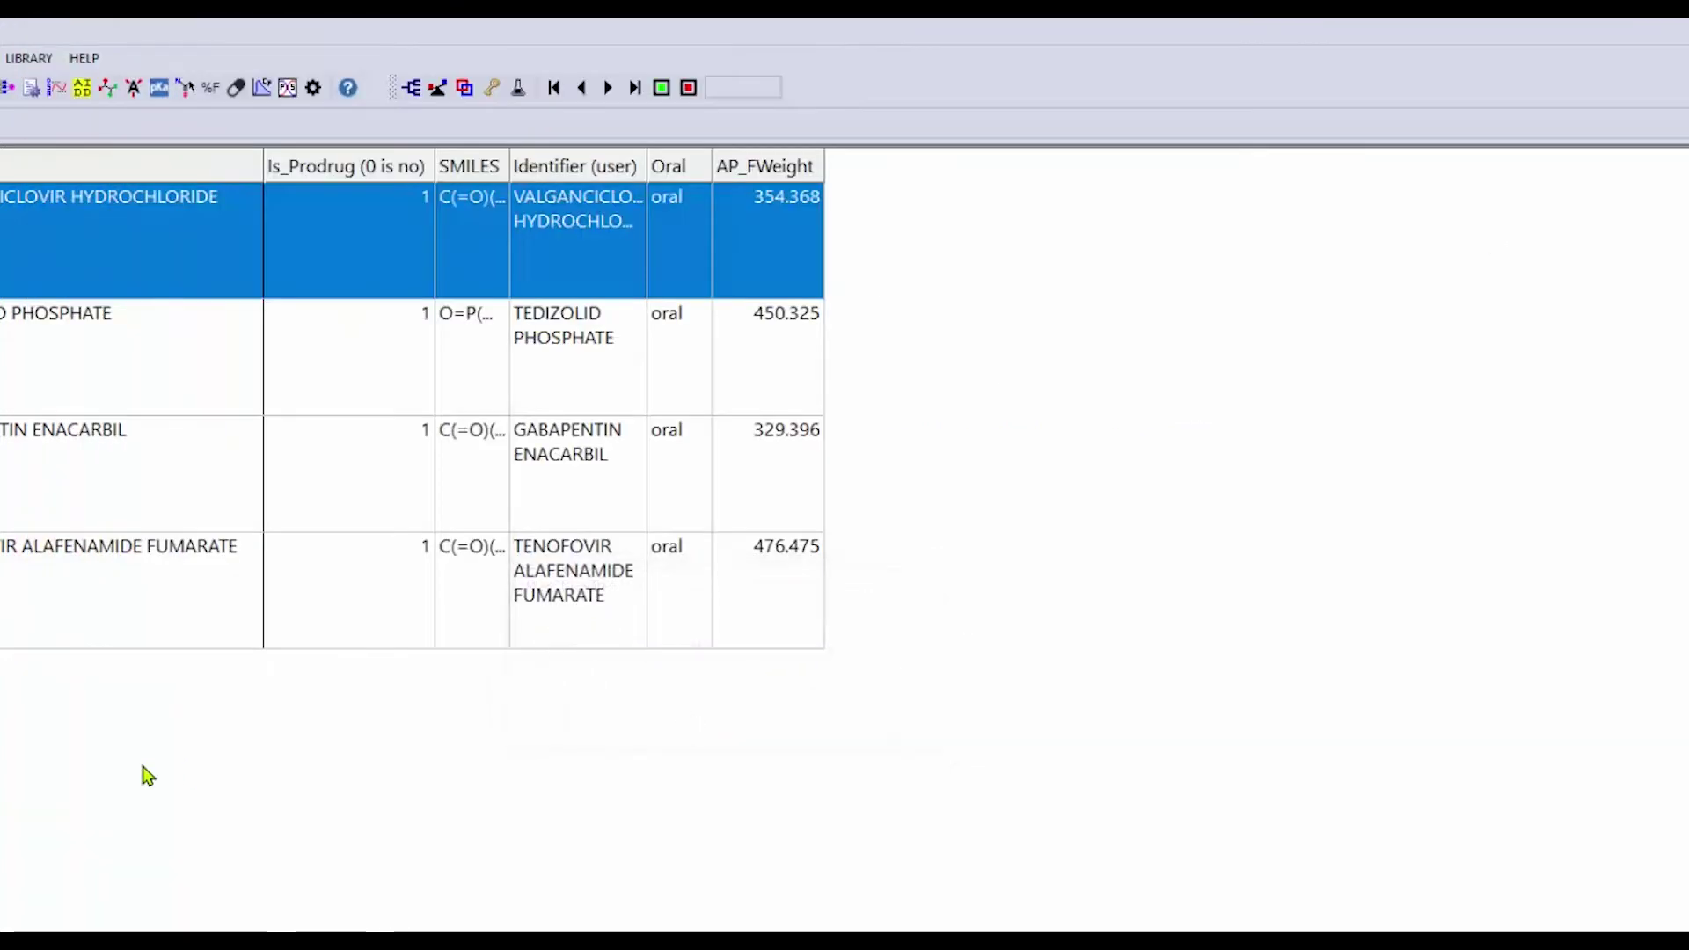
# Open tedizolid phosphate from the oral drugs spreadsheet in MedChem Designer and generate its esterase metabolites.
pyautogui.click(235, 468)
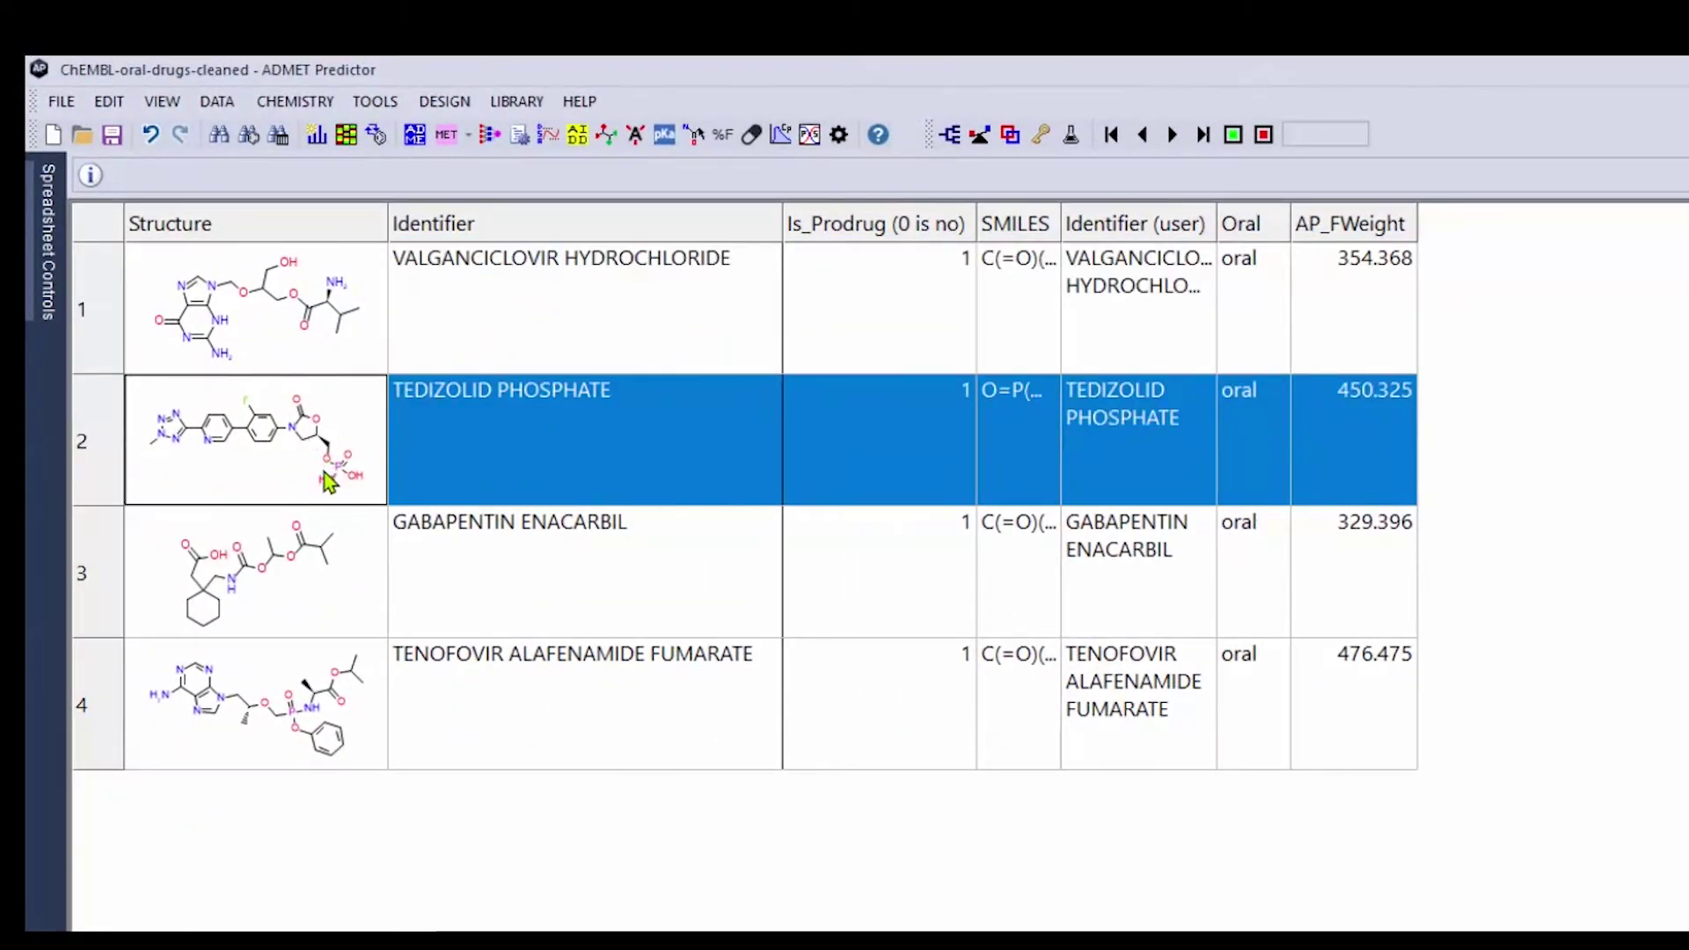
pyautogui.doubleClick(250, 466)
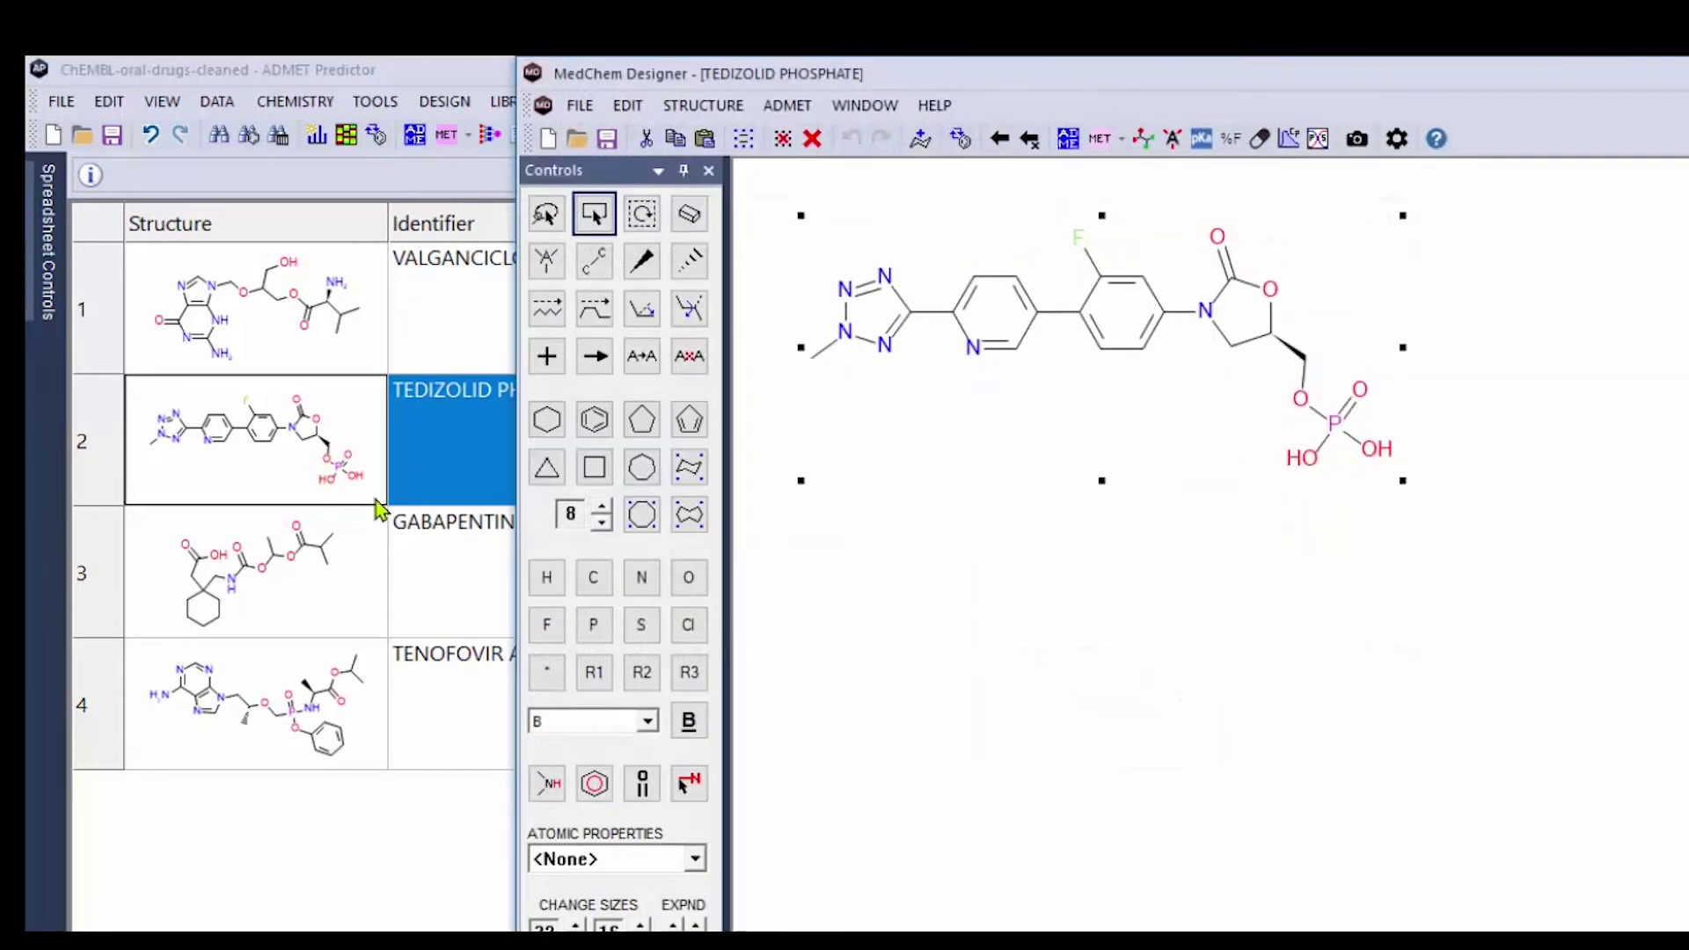
pyautogui.click(1122, 141)
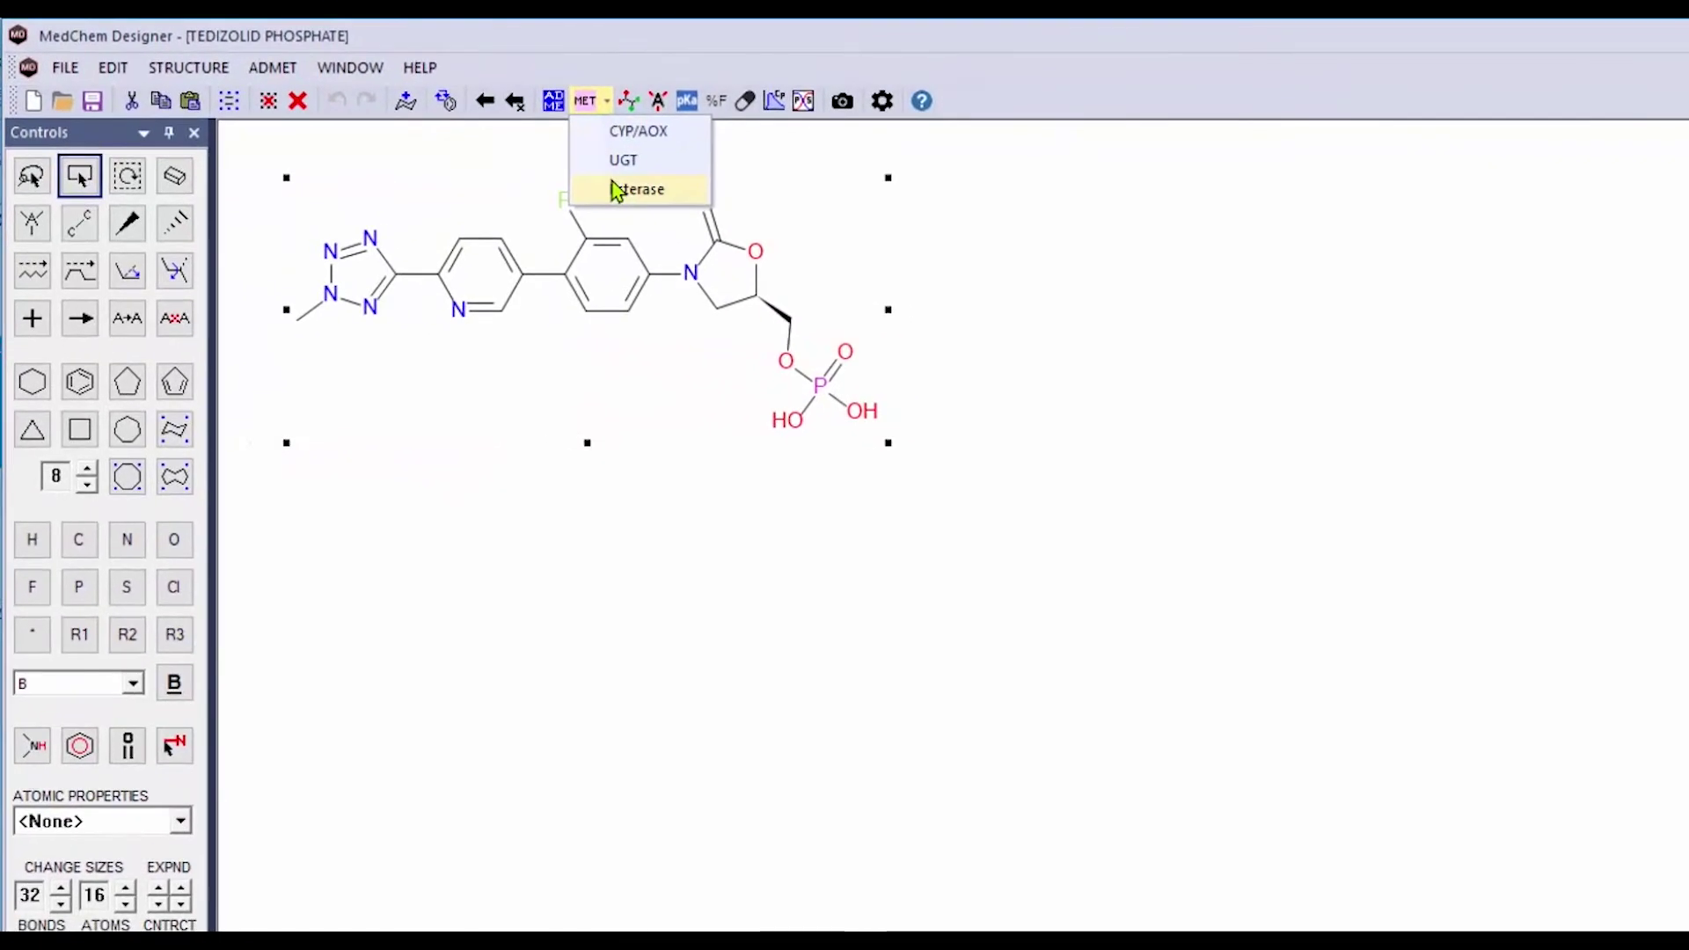
pyautogui.click(1149, 224)
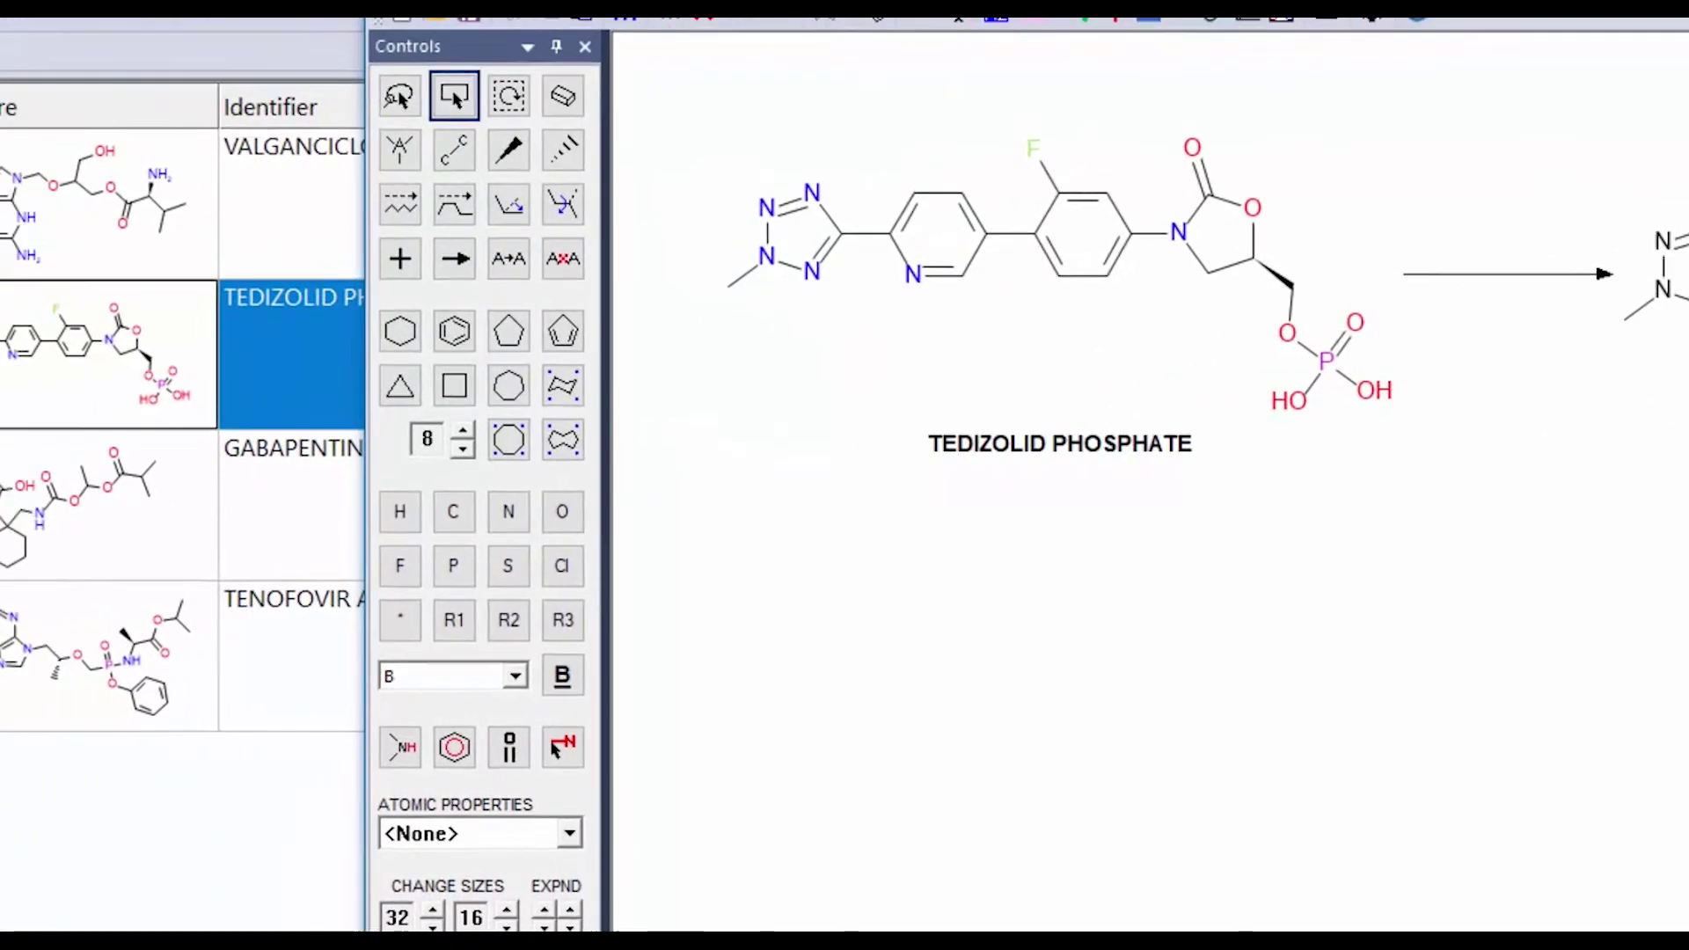
# Open gabapentin enacarbil from the spreadsheet in MedChem Designer, generate its esterase metabolites and close the sketches.
pyautogui.click(344, 543)
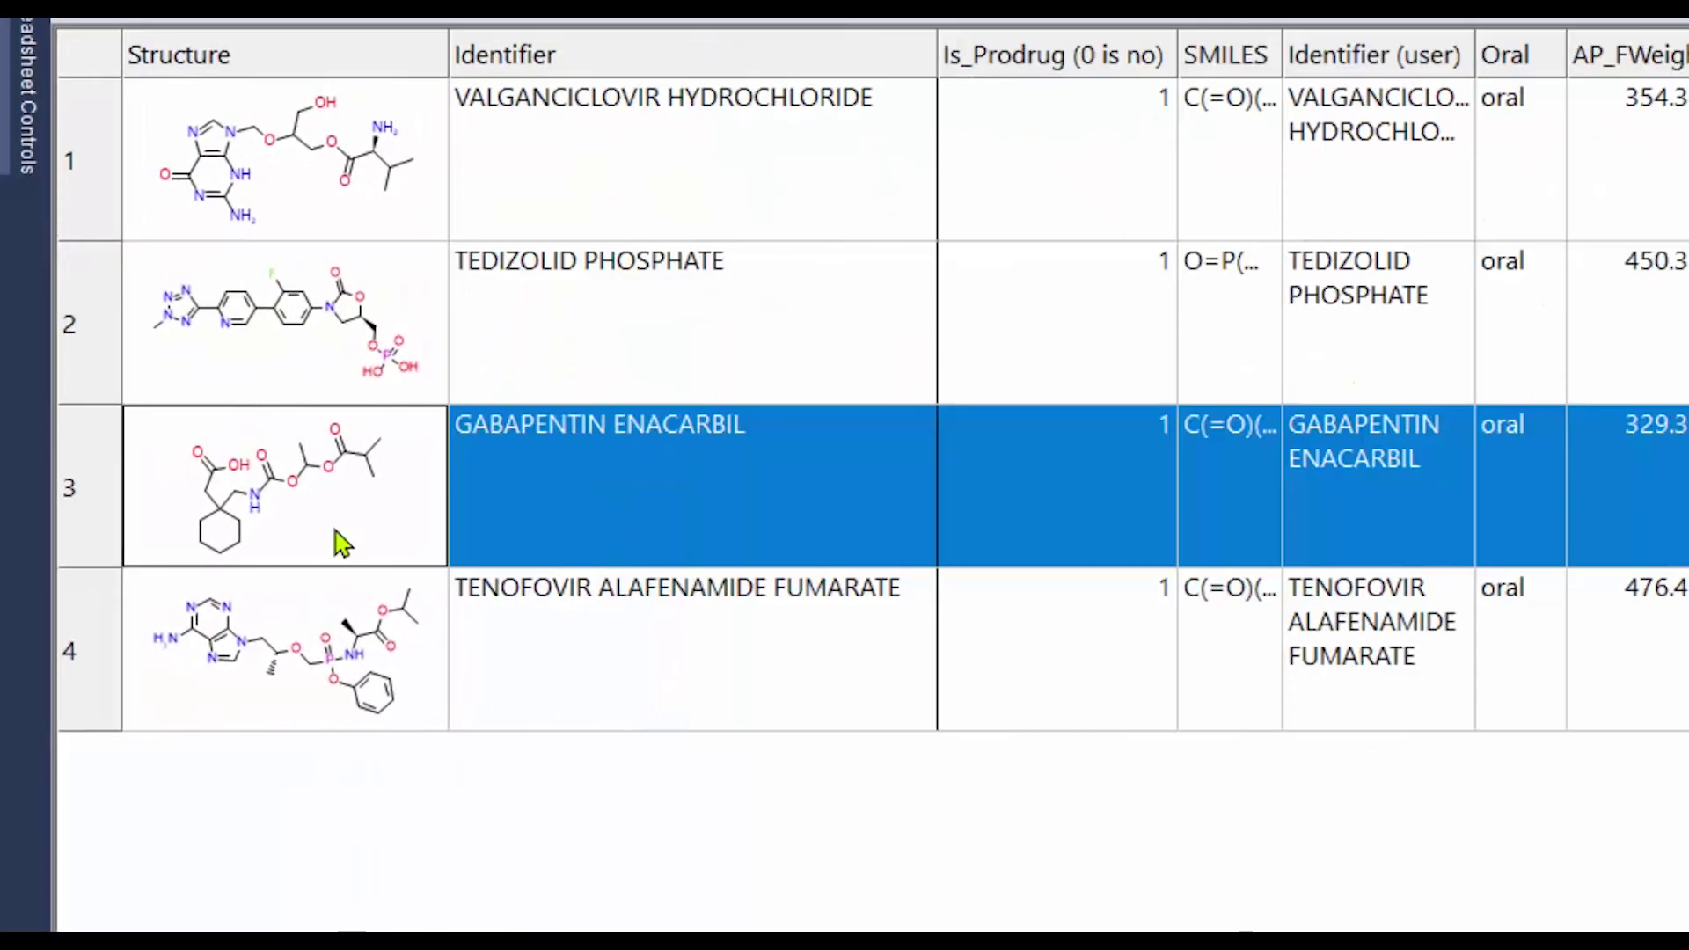
pyautogui.doubleClick(343, 543)
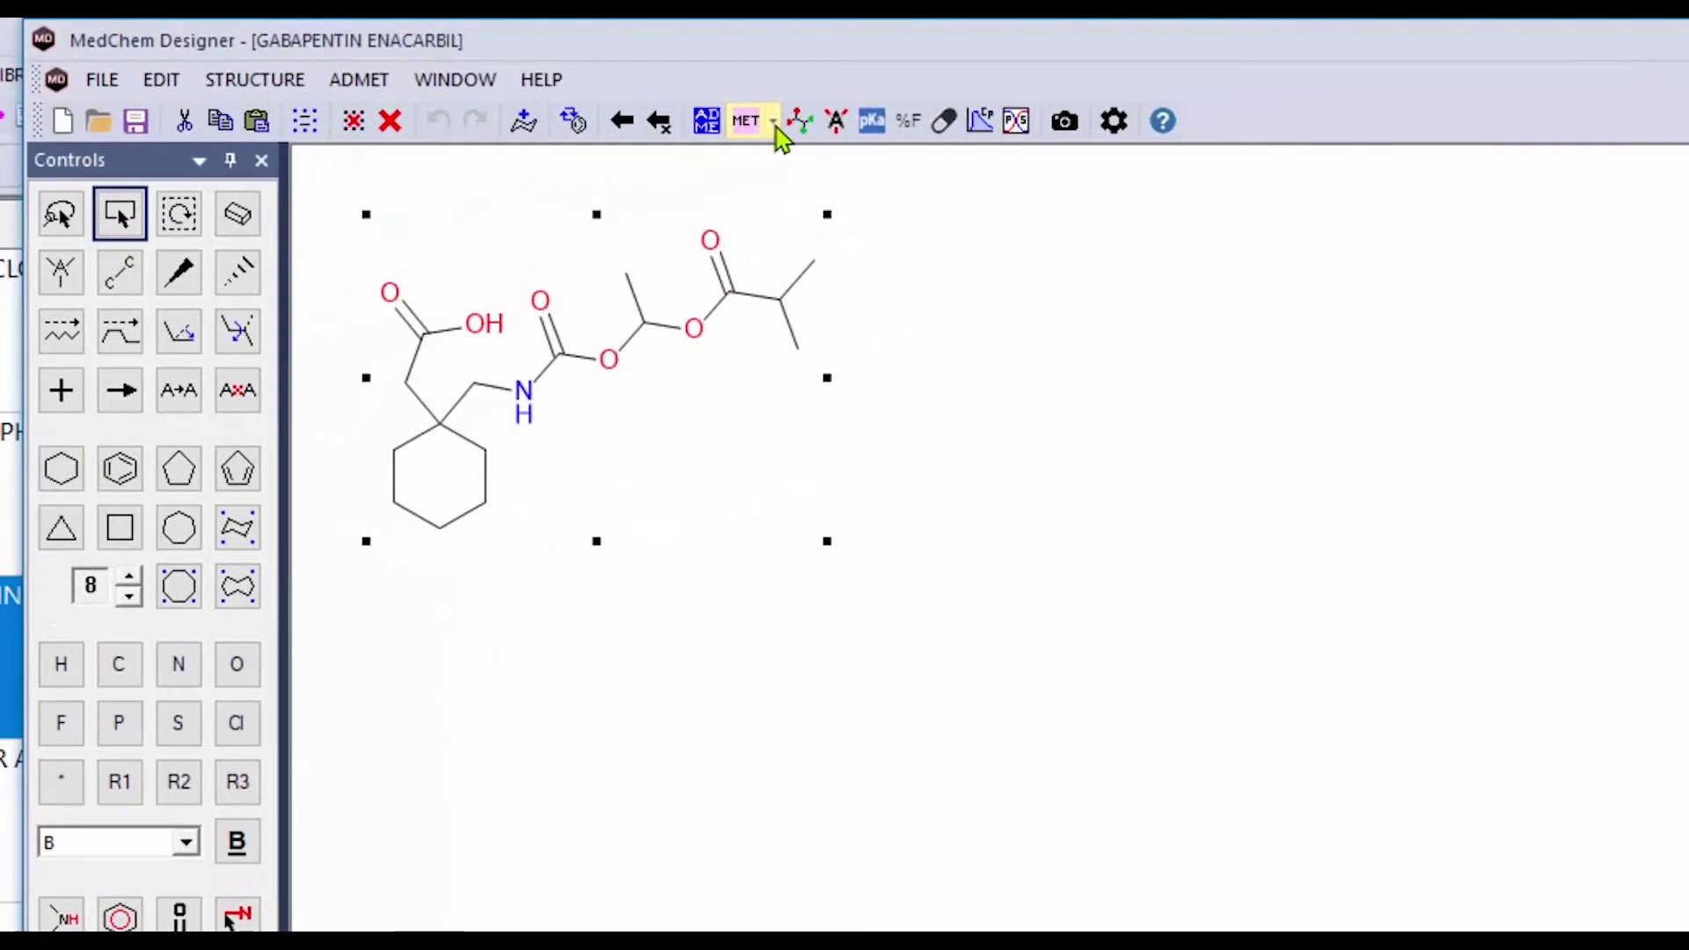
pyautogui.click(793, 116)
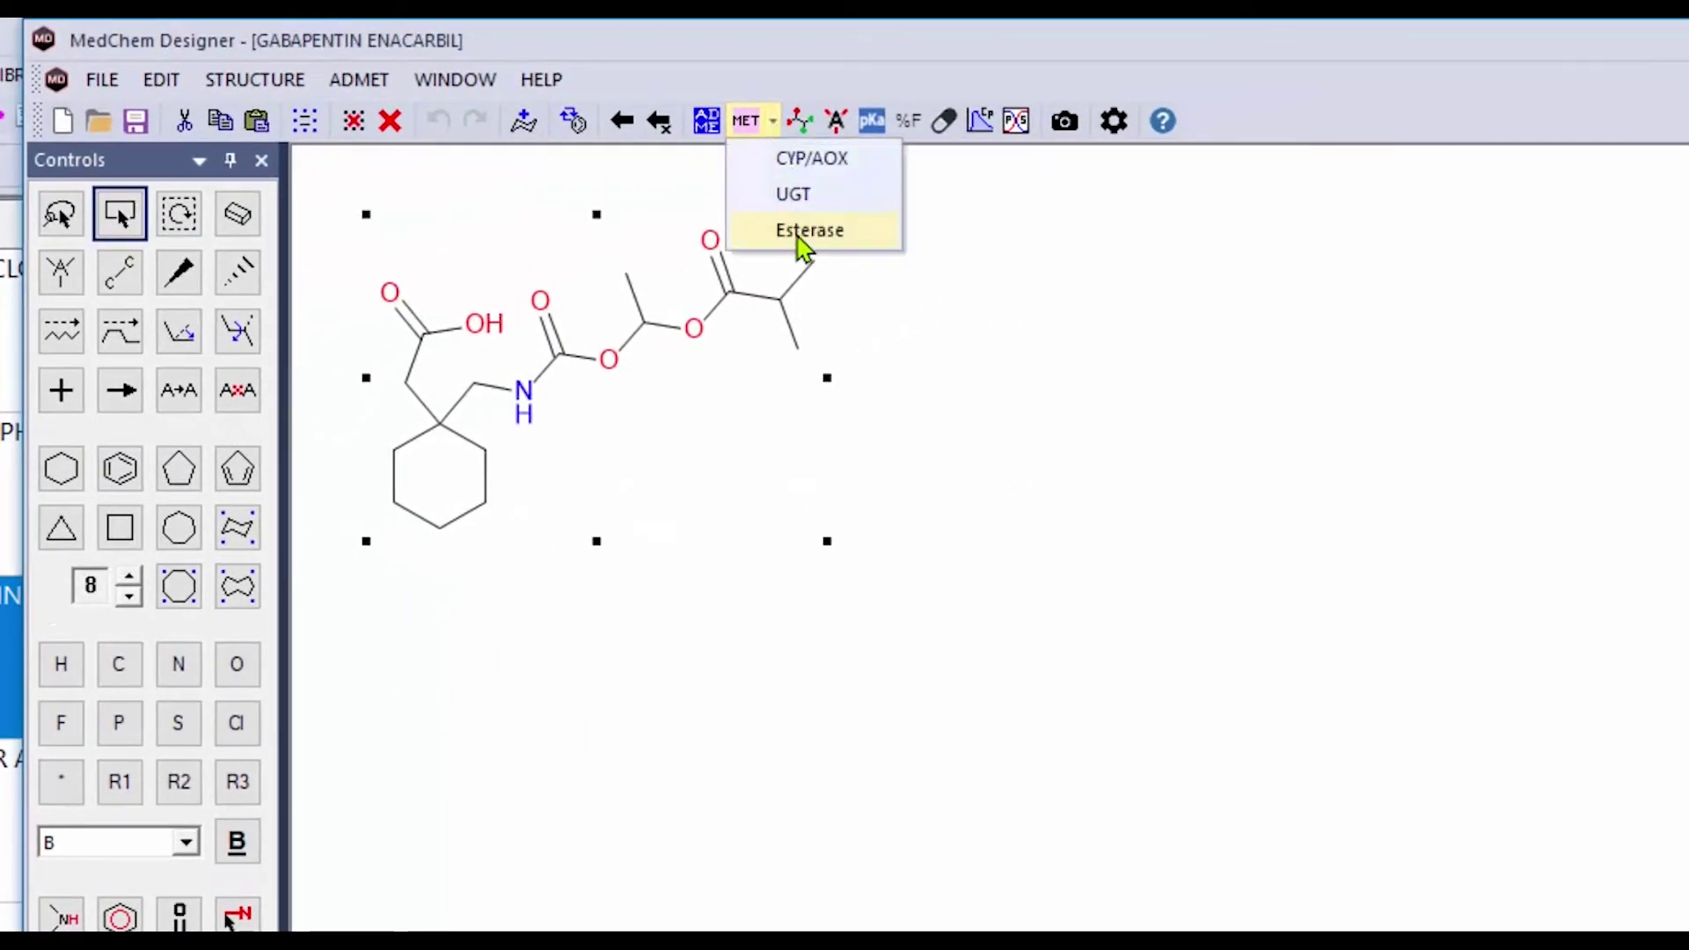
pyautogui.click(797, 234)
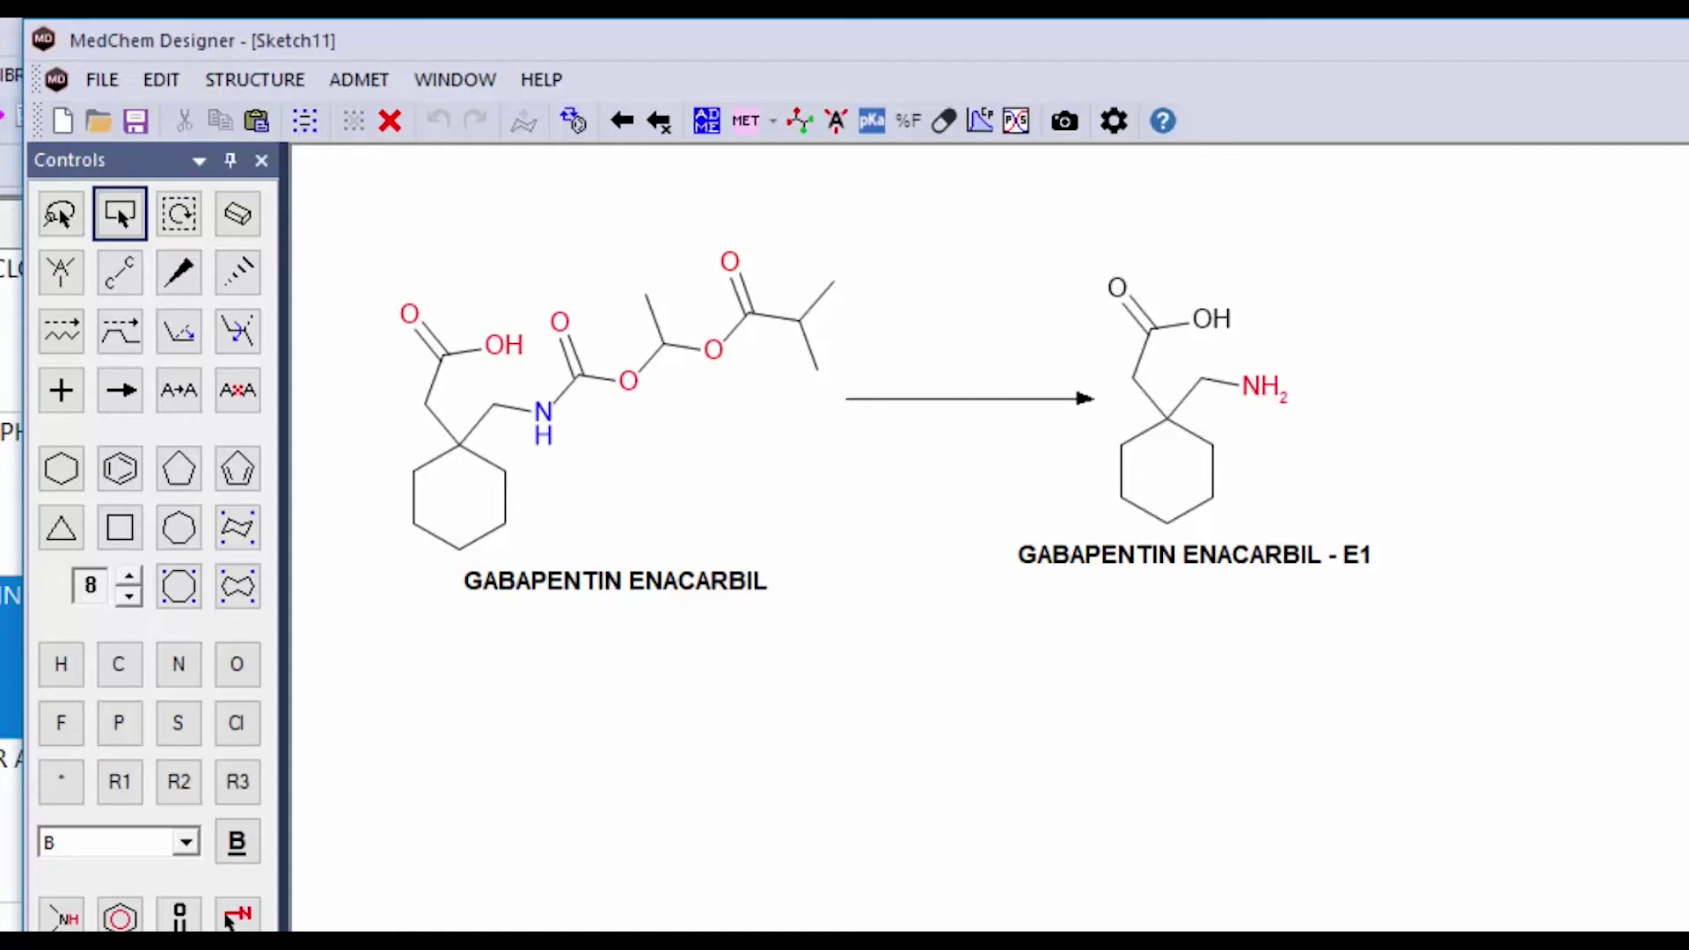
pyautogui.click(229, 919)
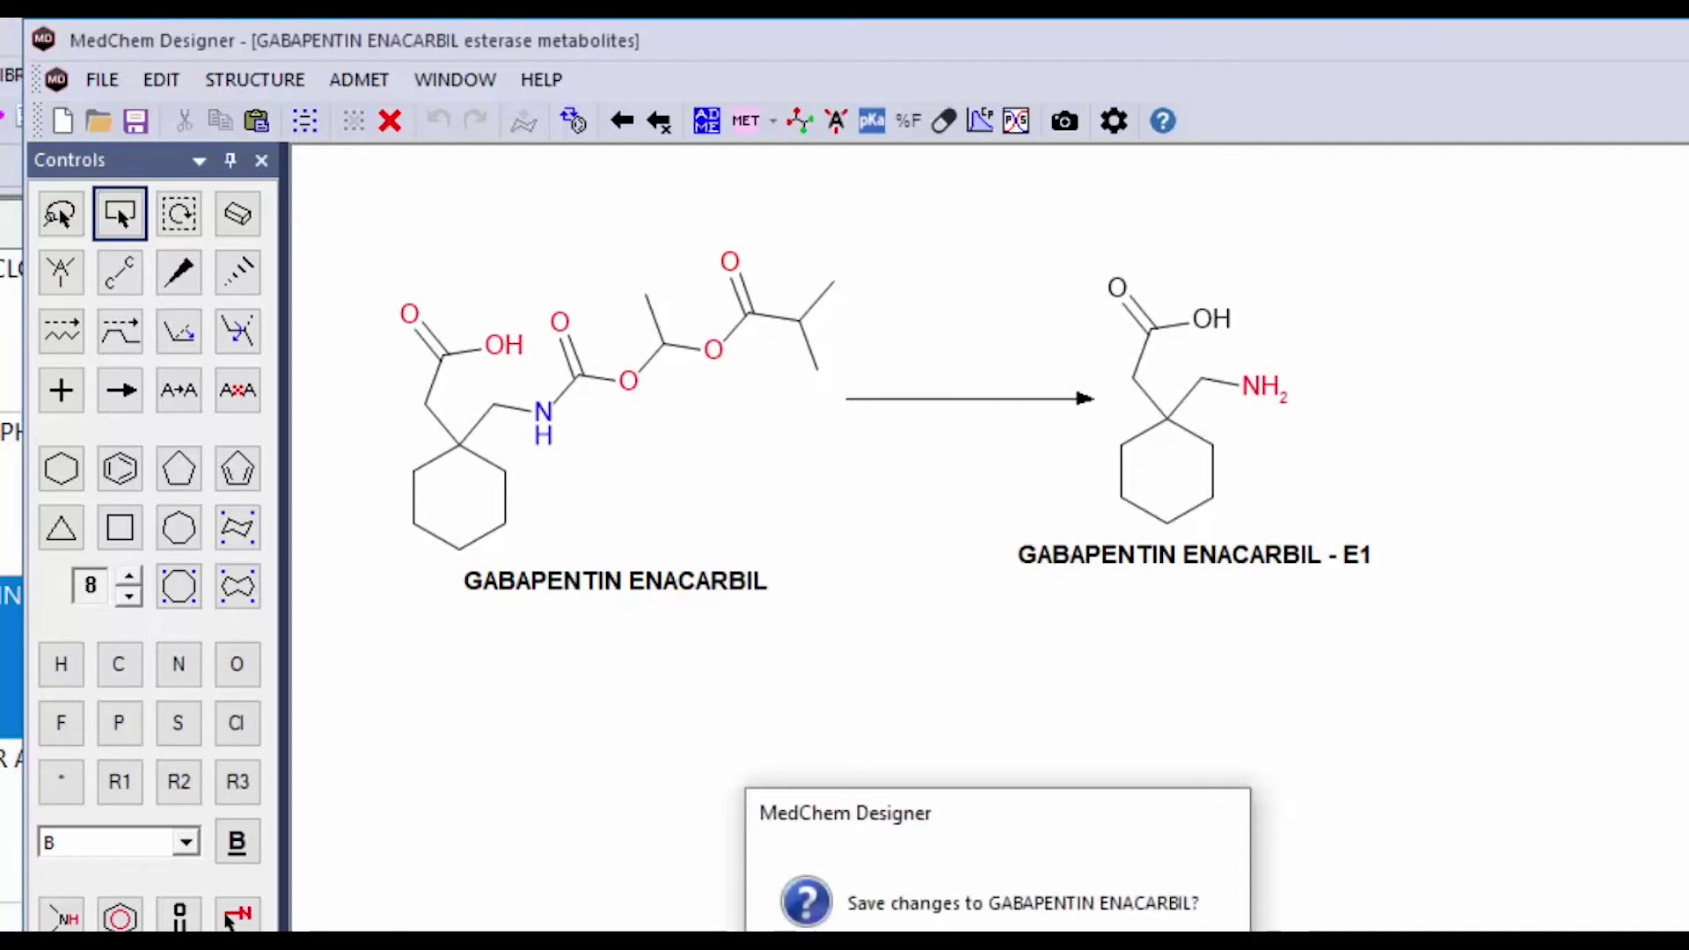
pyautogui.press('Return')
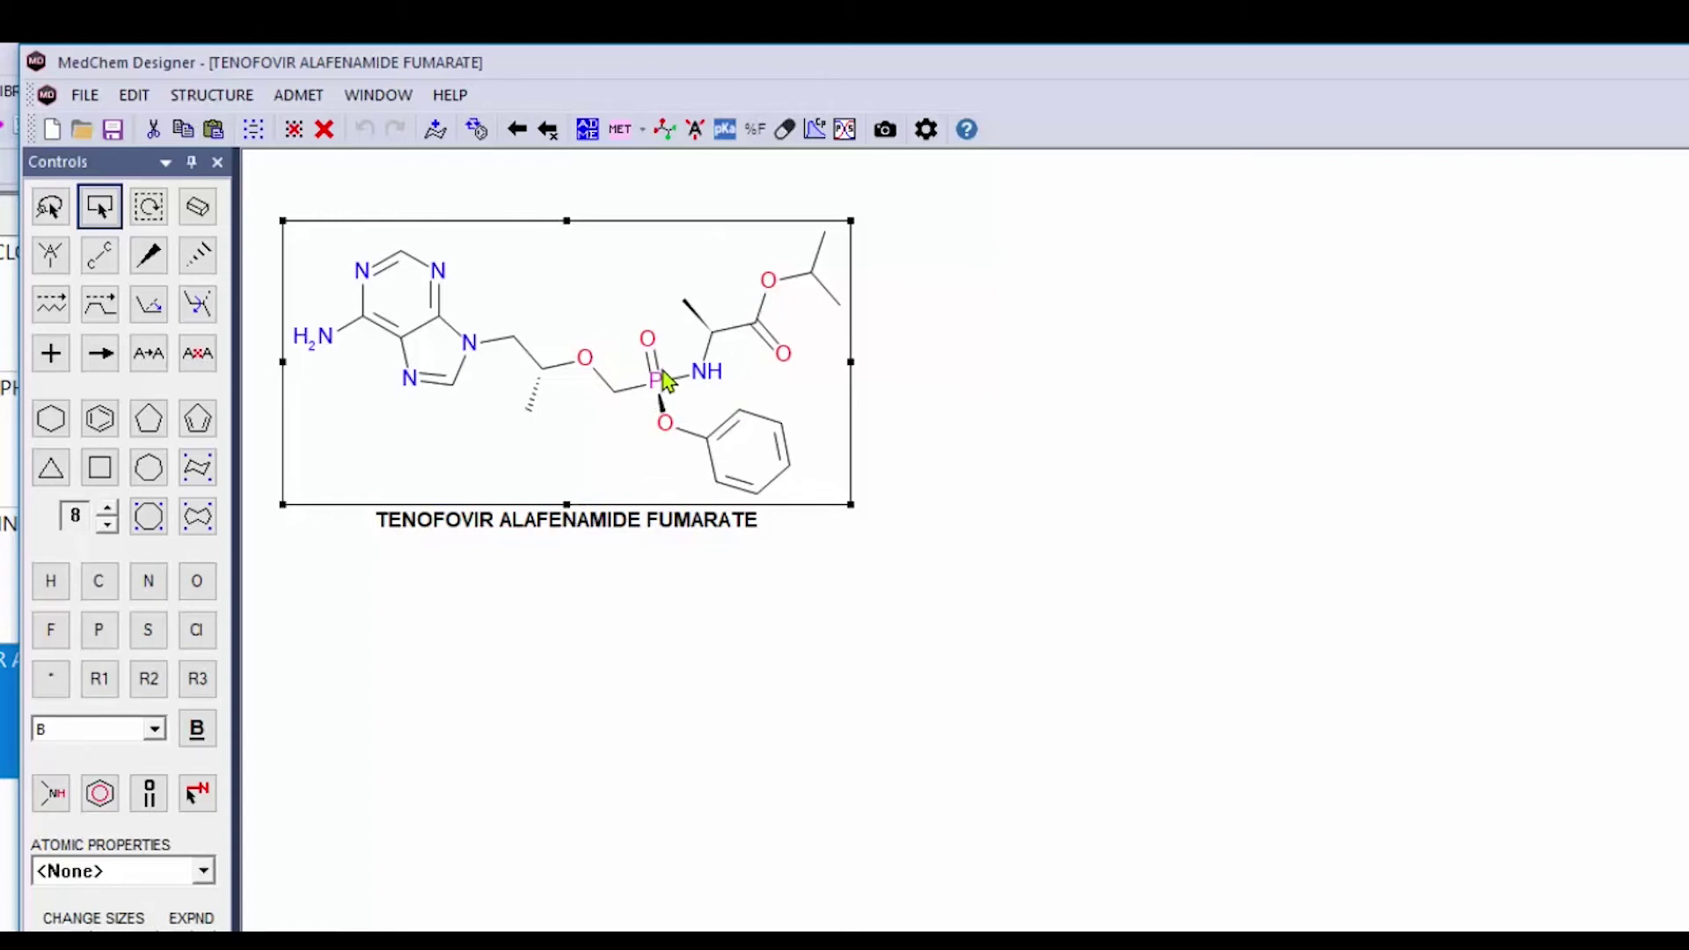
# Generate the esterase metabolites of tenofovir alafenamide fumarate.
pyautogui.click(643, 131)
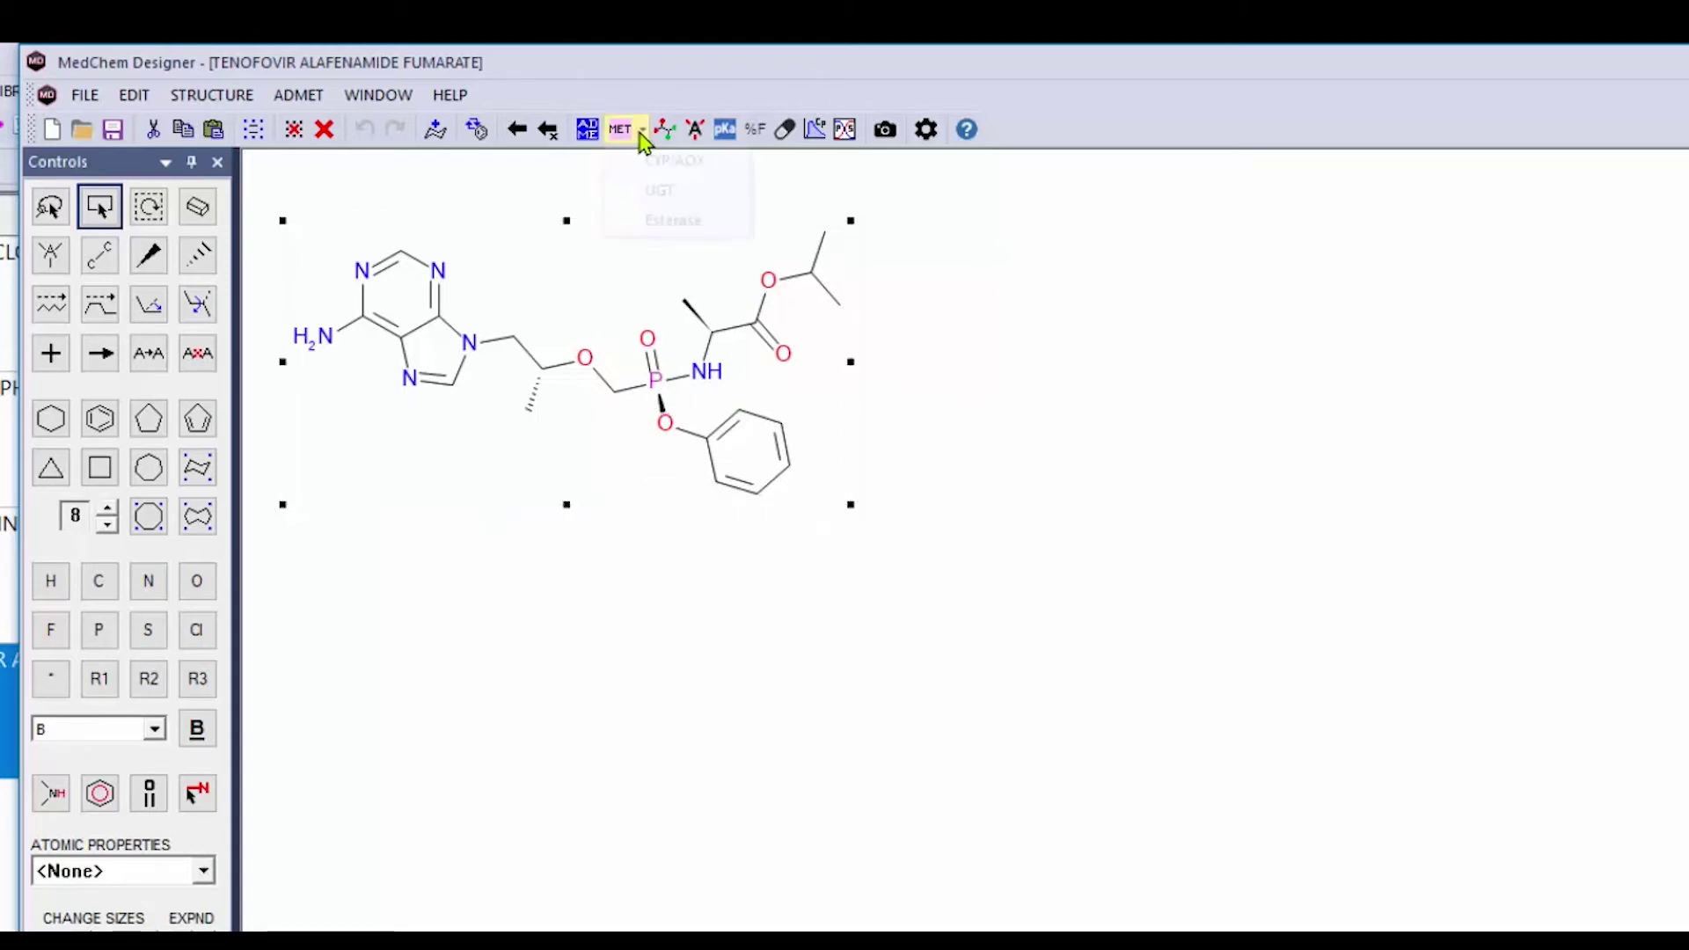
pyautogui.click(672, 222)
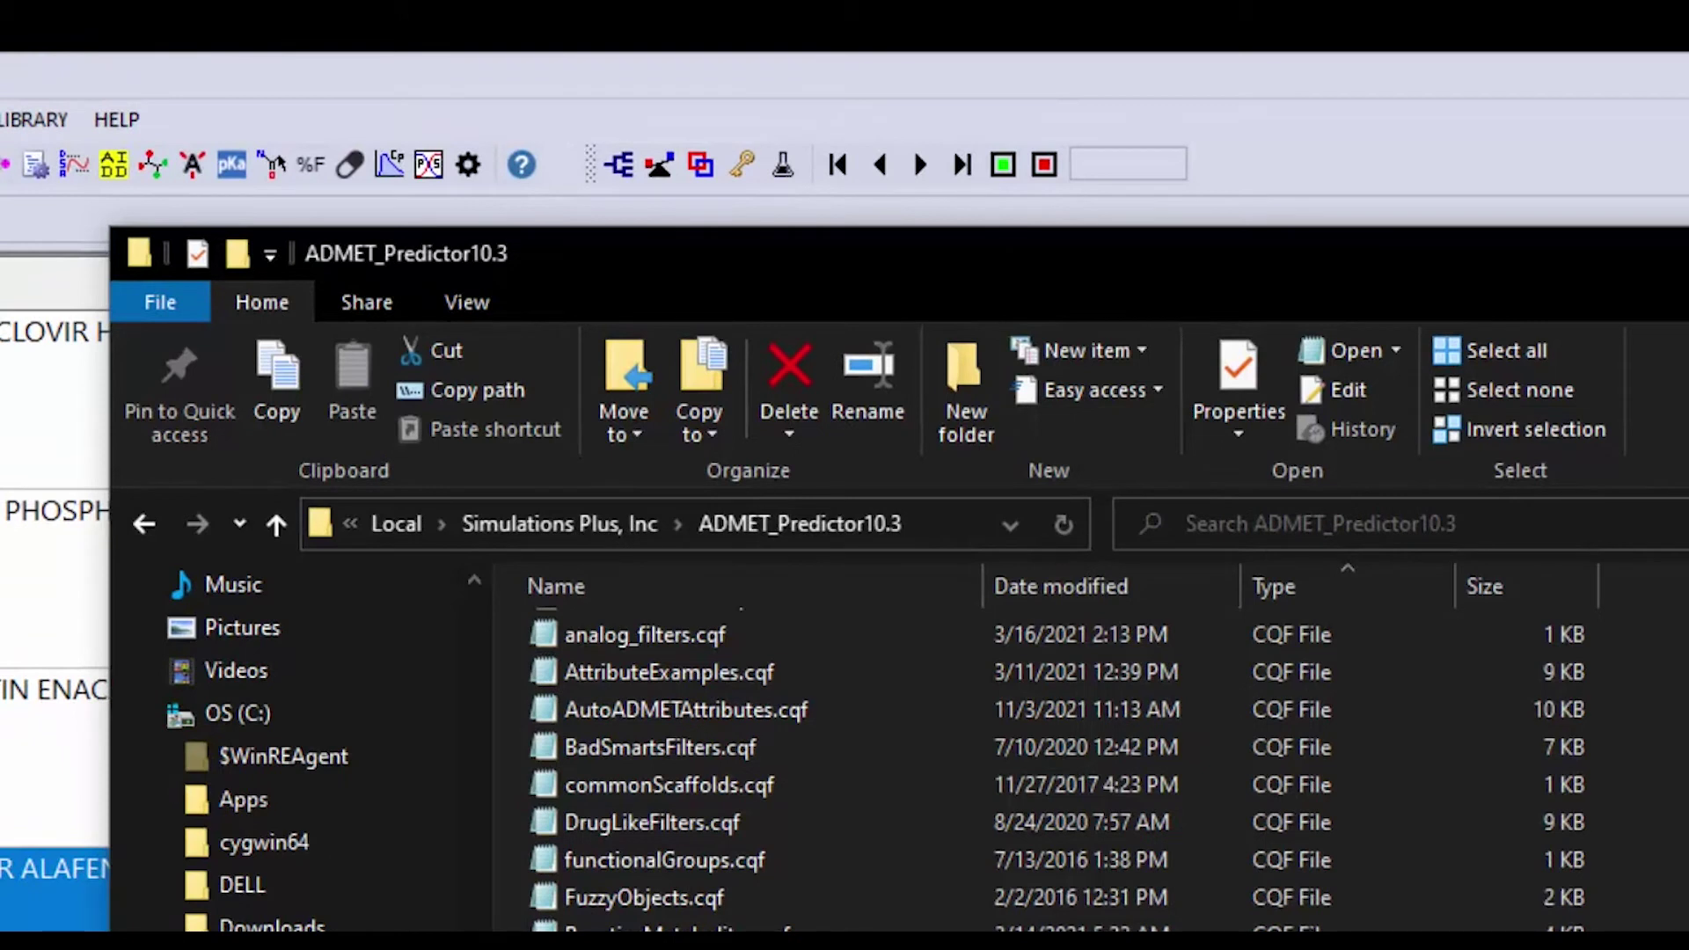
# Open metabolitePrediction.crf from the ADMET_Predictor10.3 folder in Notepad++, examine its metabolite generation rules and return to the folder.
pyautogui.click(878, 528)
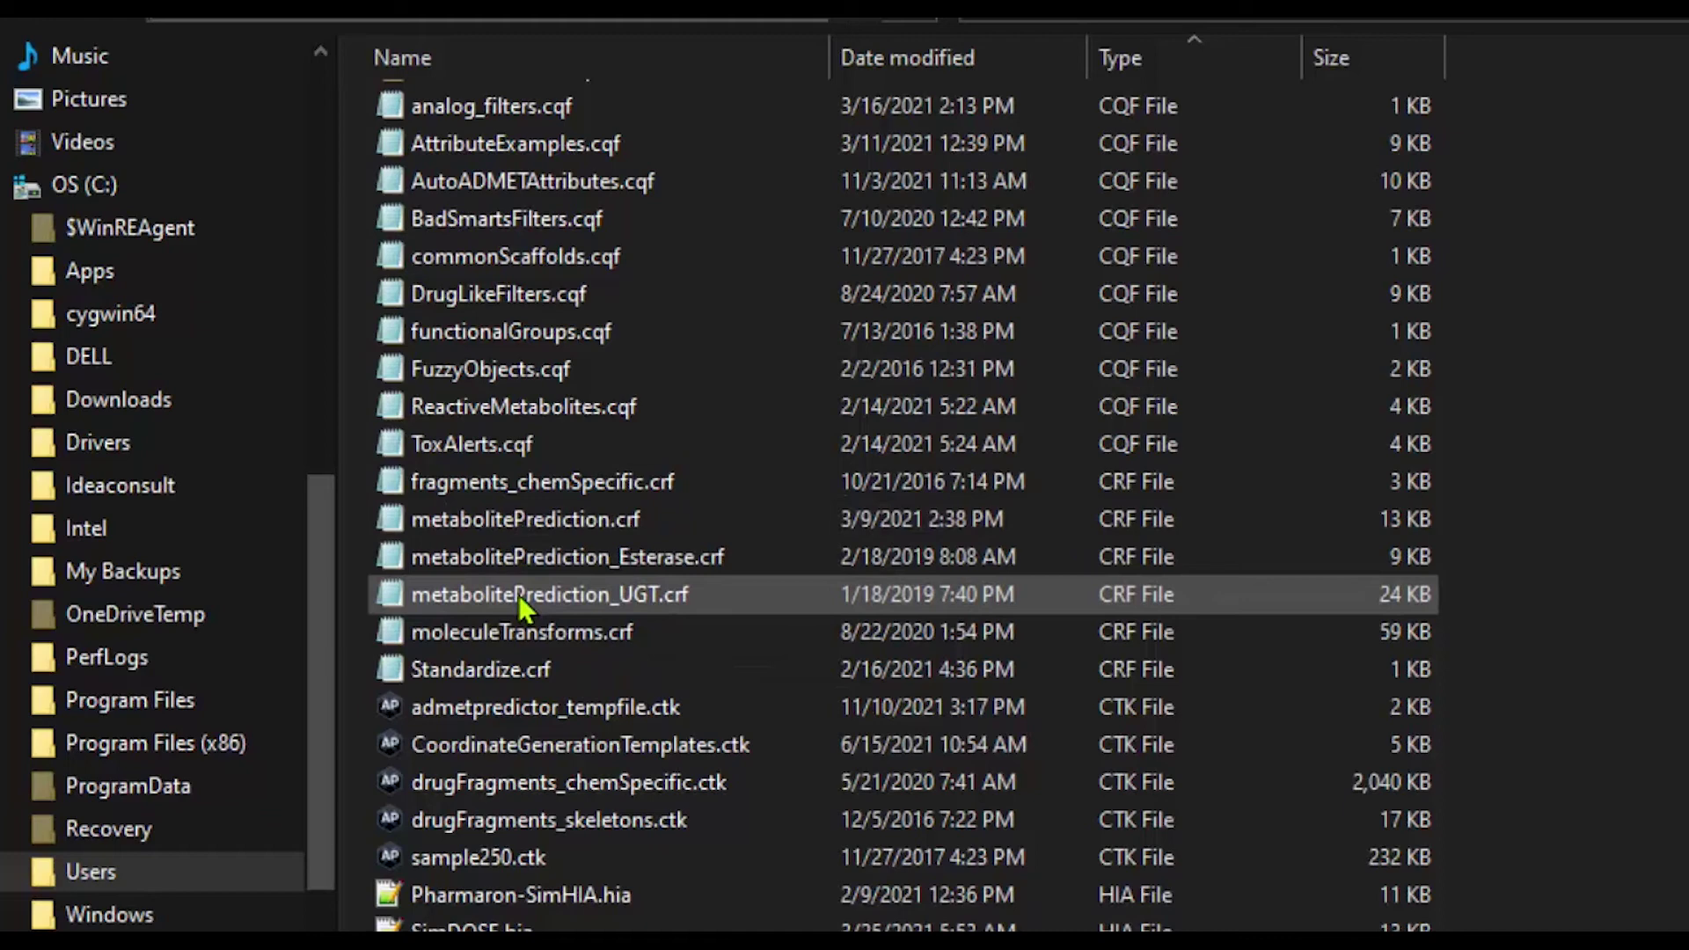
pyautogui.rightClick(536, 533)
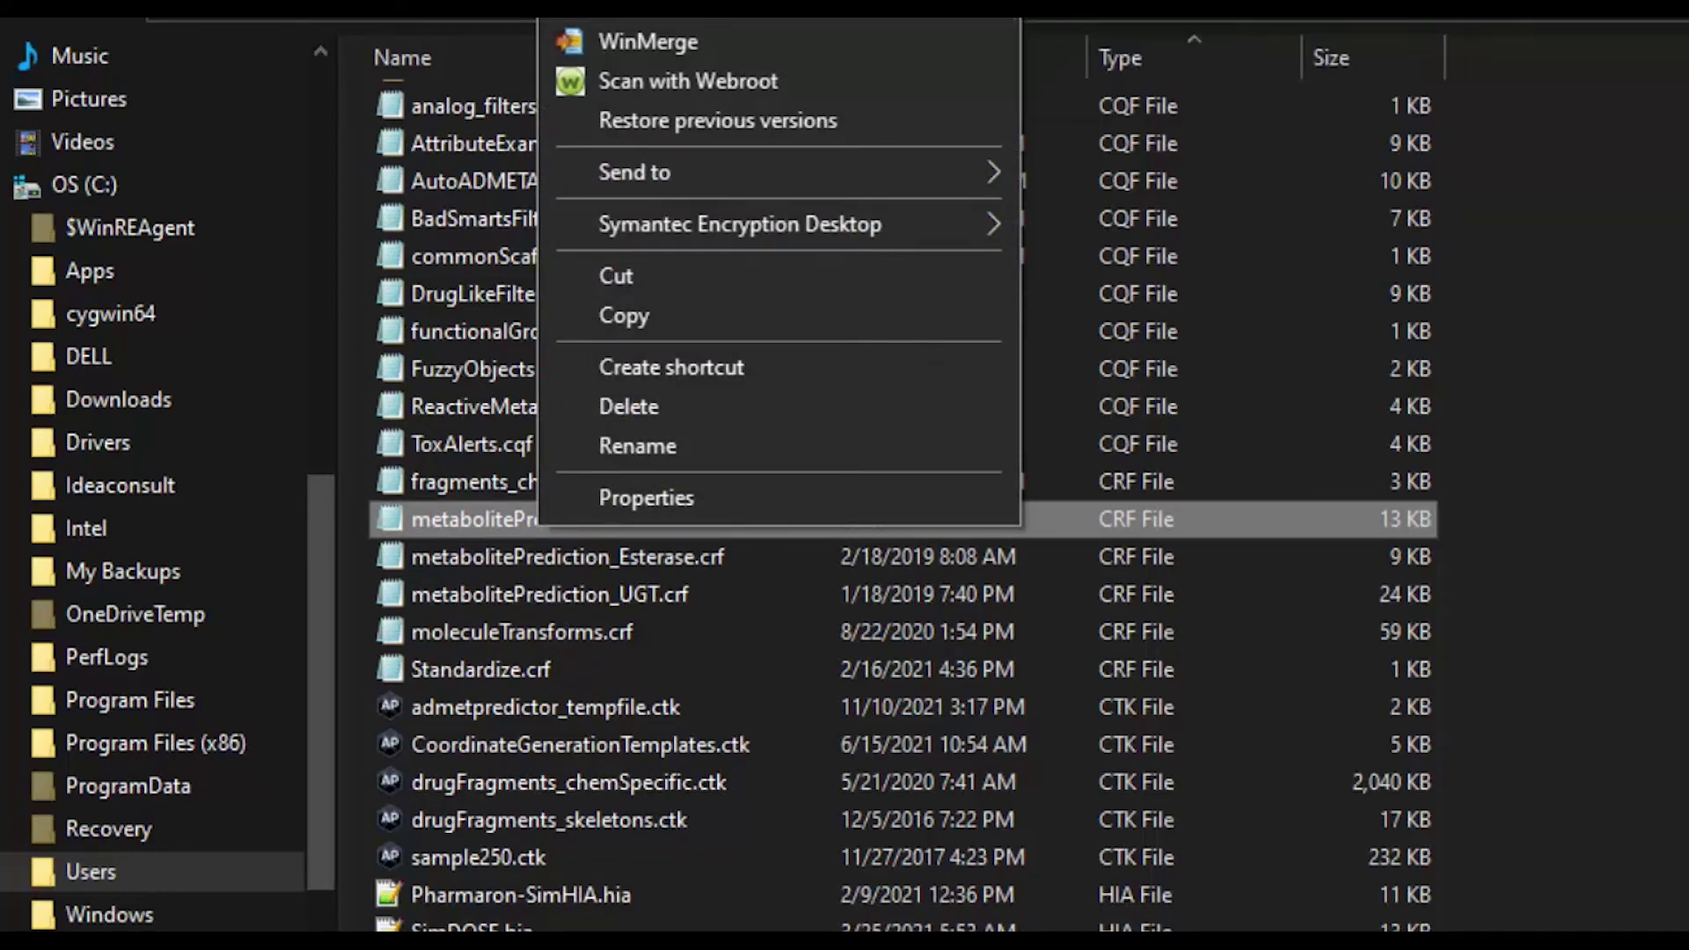
pyautogui.moveTo(703, 10)
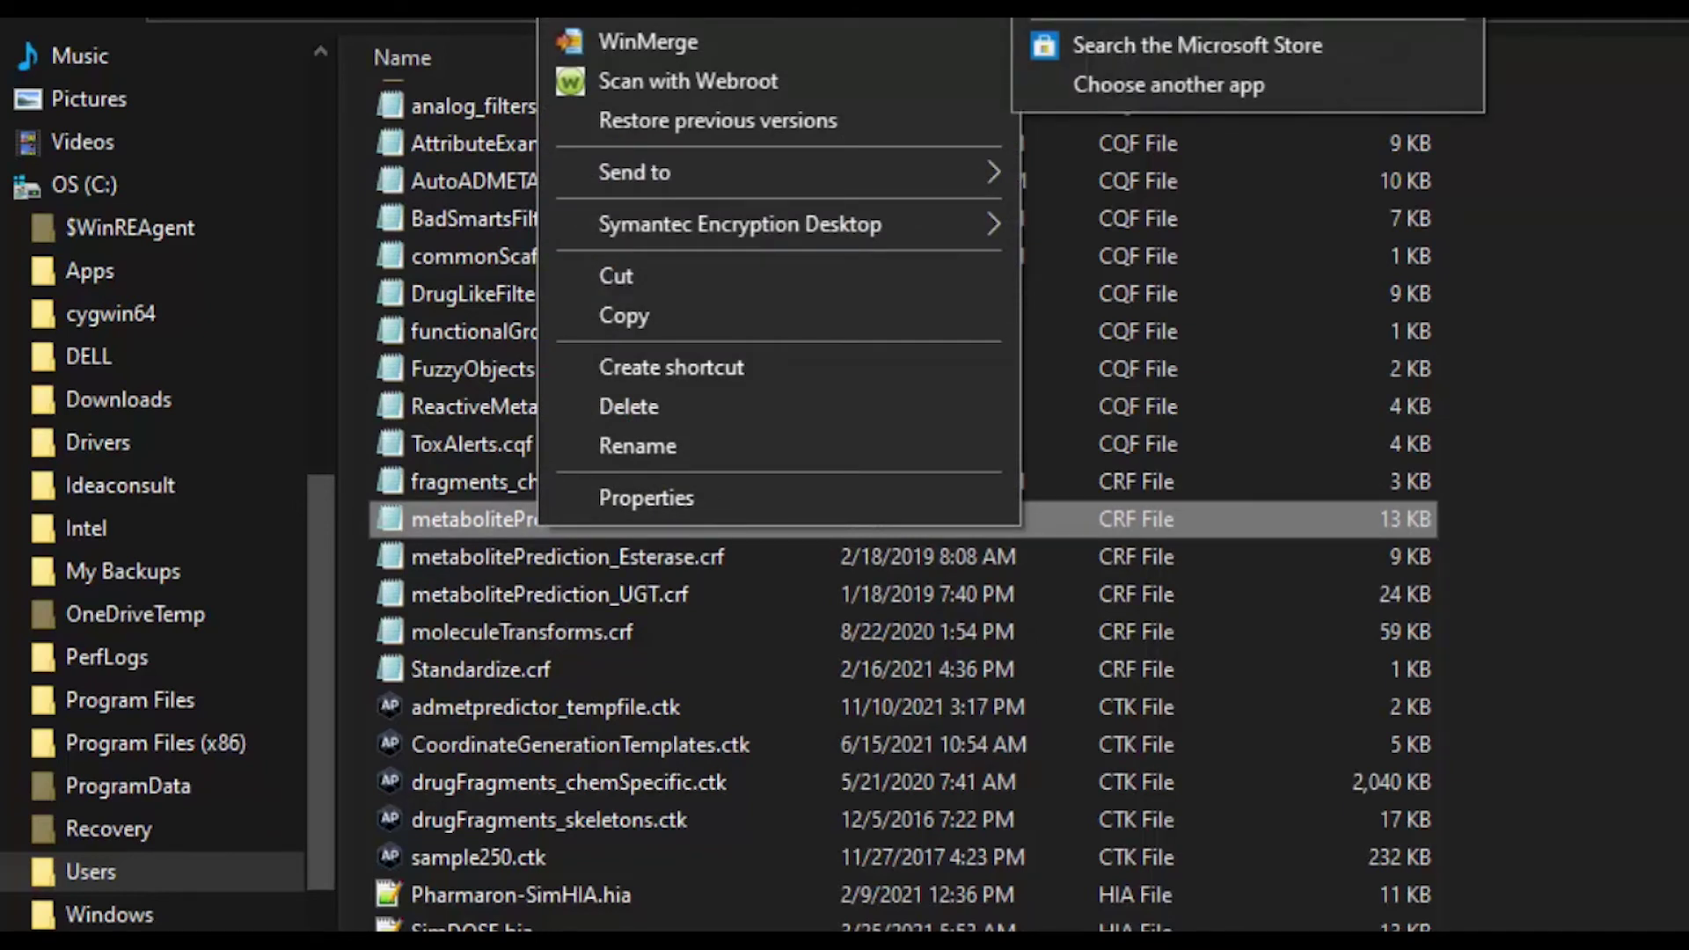
pyautogui.press('Escape')
pyautogui.doubleClick(999, 558)
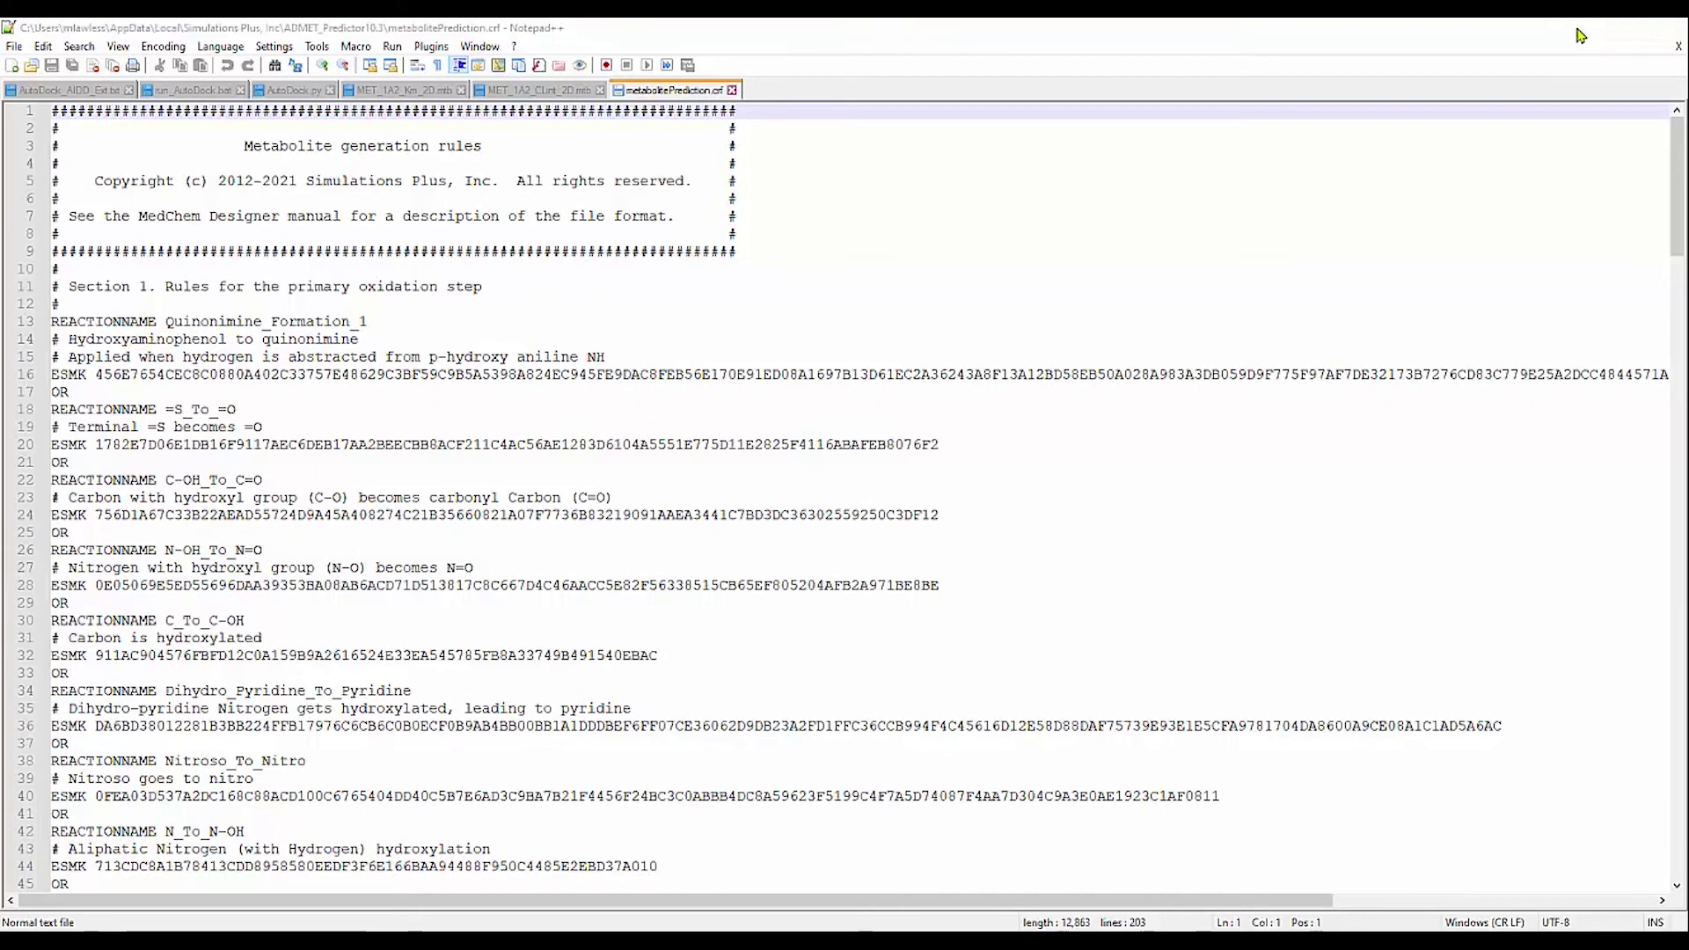
pyautogui.click(1583, 29)
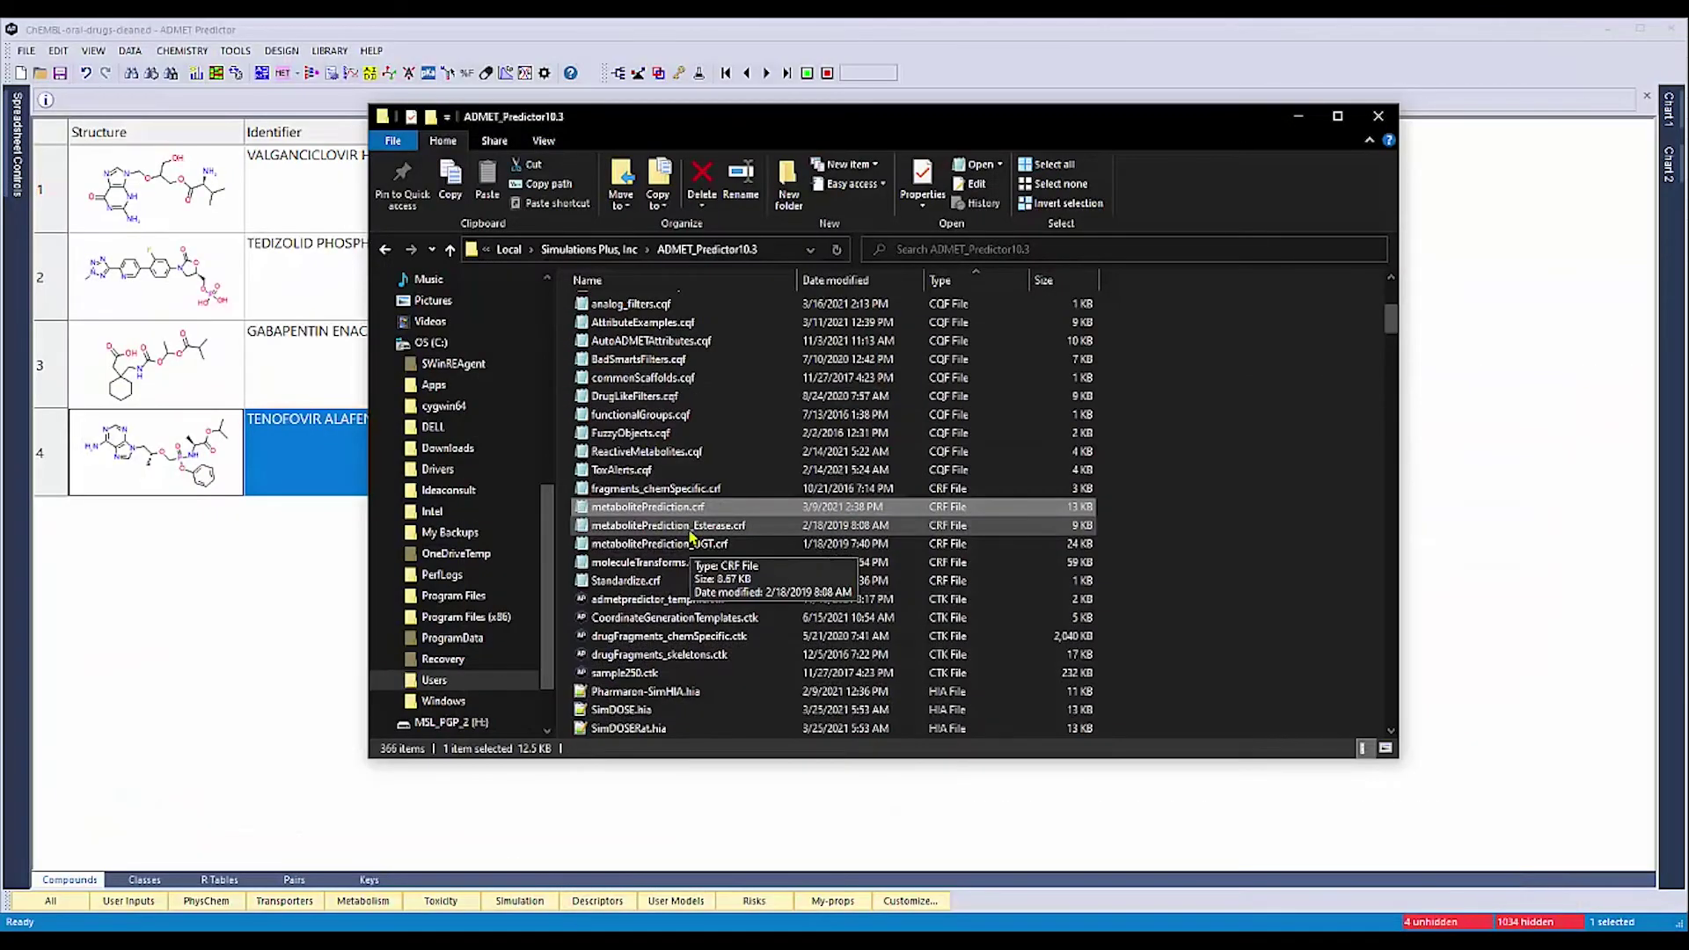
# Open metabolitePrediction_Esterase.crf in Notepad++ and examine its list of esterase reaction rules.
pyautogui.doubleClick(690, 528)
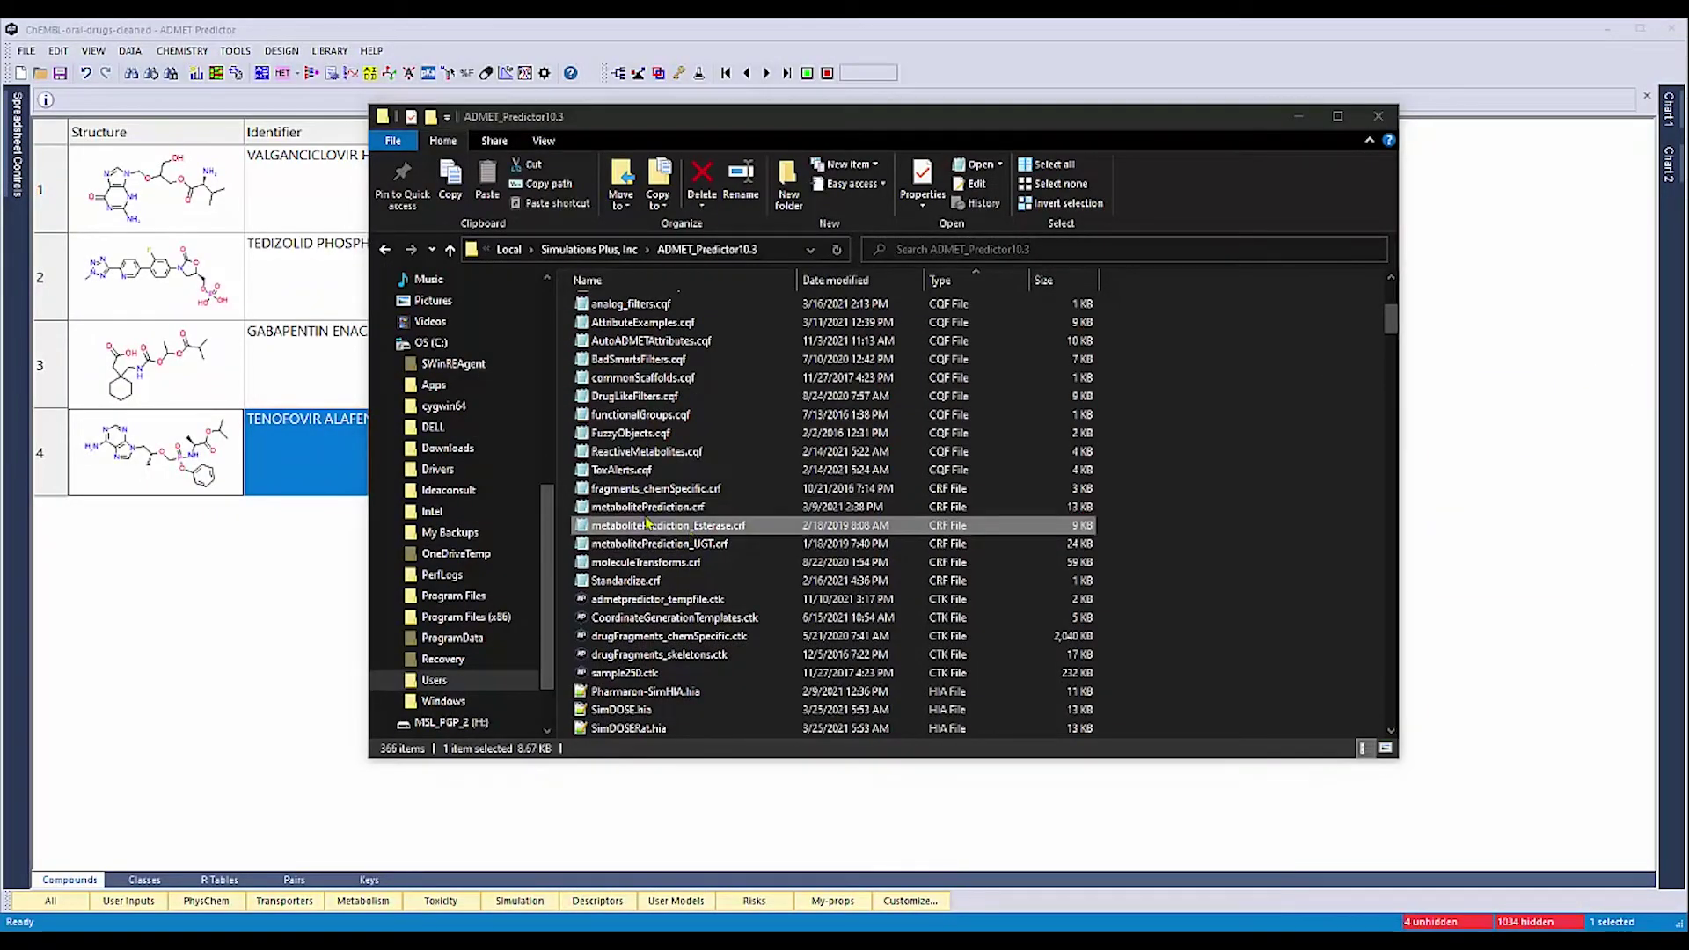
pyautogui.rightClick(652, 528)
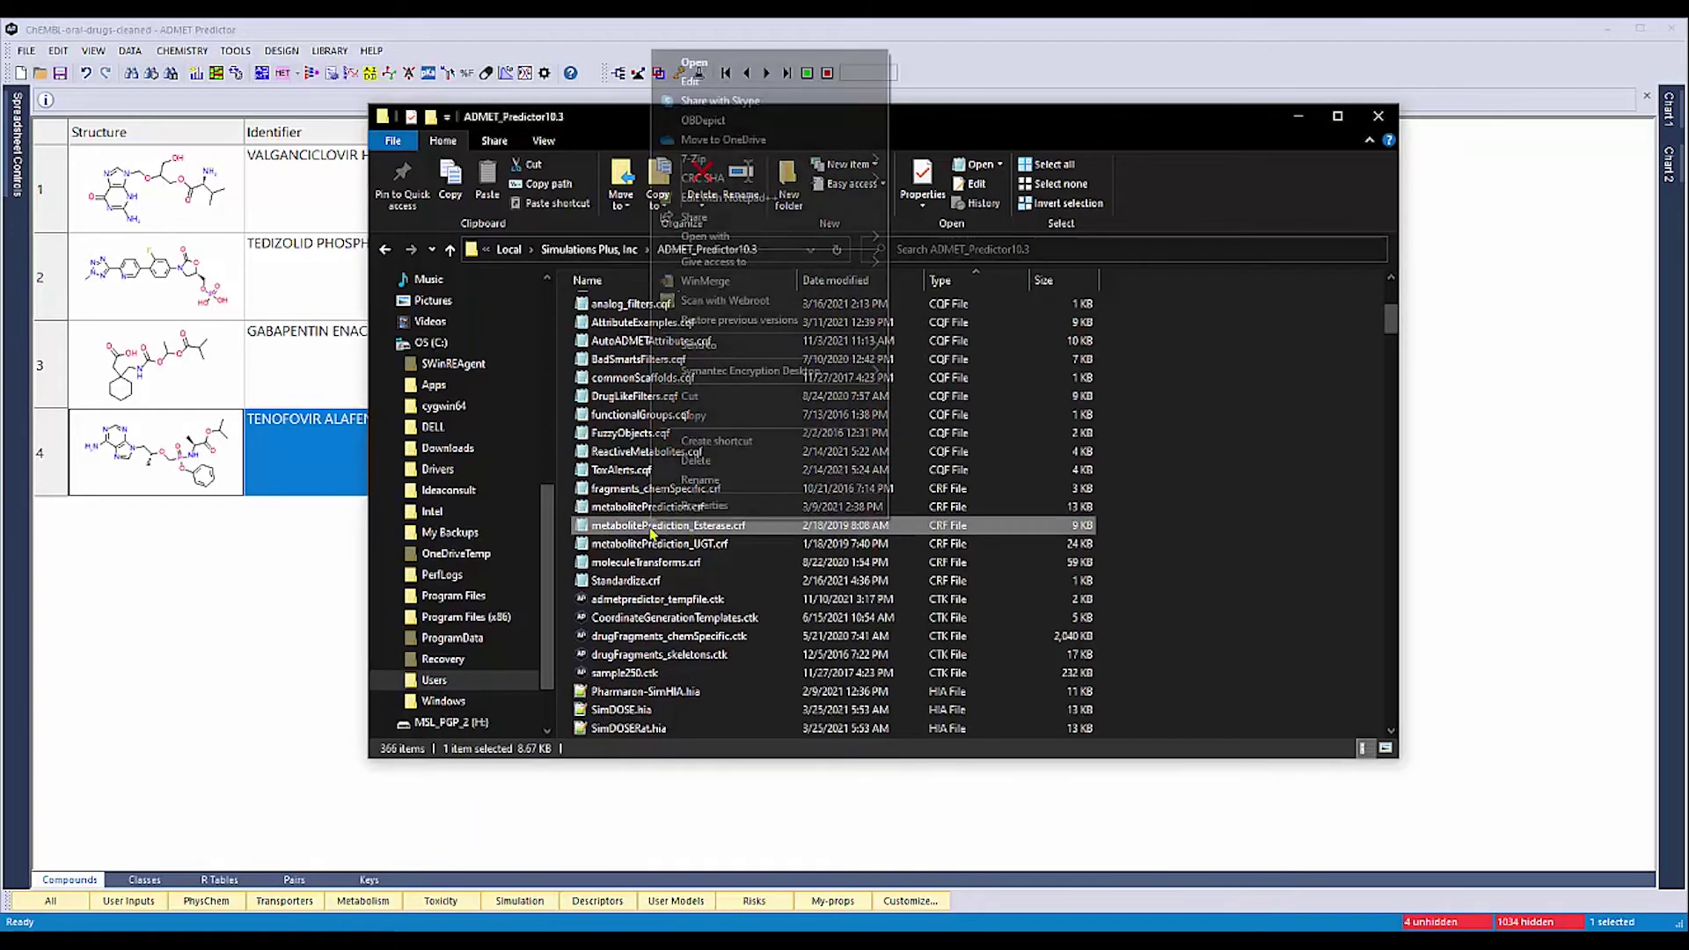
pyautogui.click(730, 197)
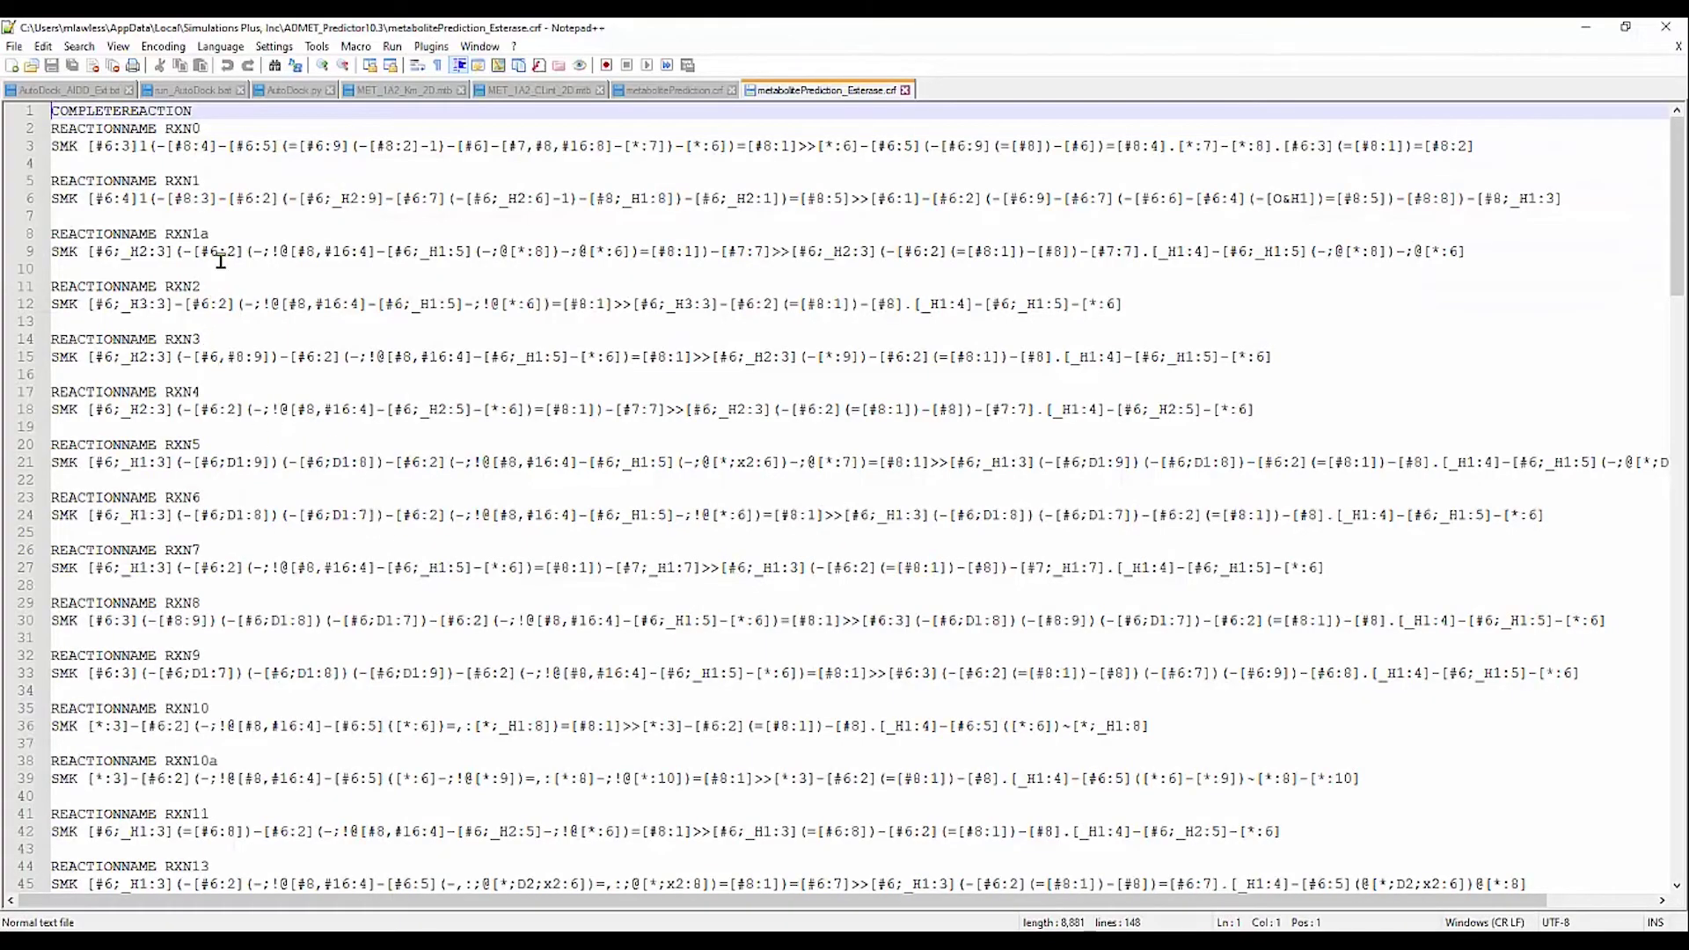
pyautogui.scroll(-5, 230, 246)
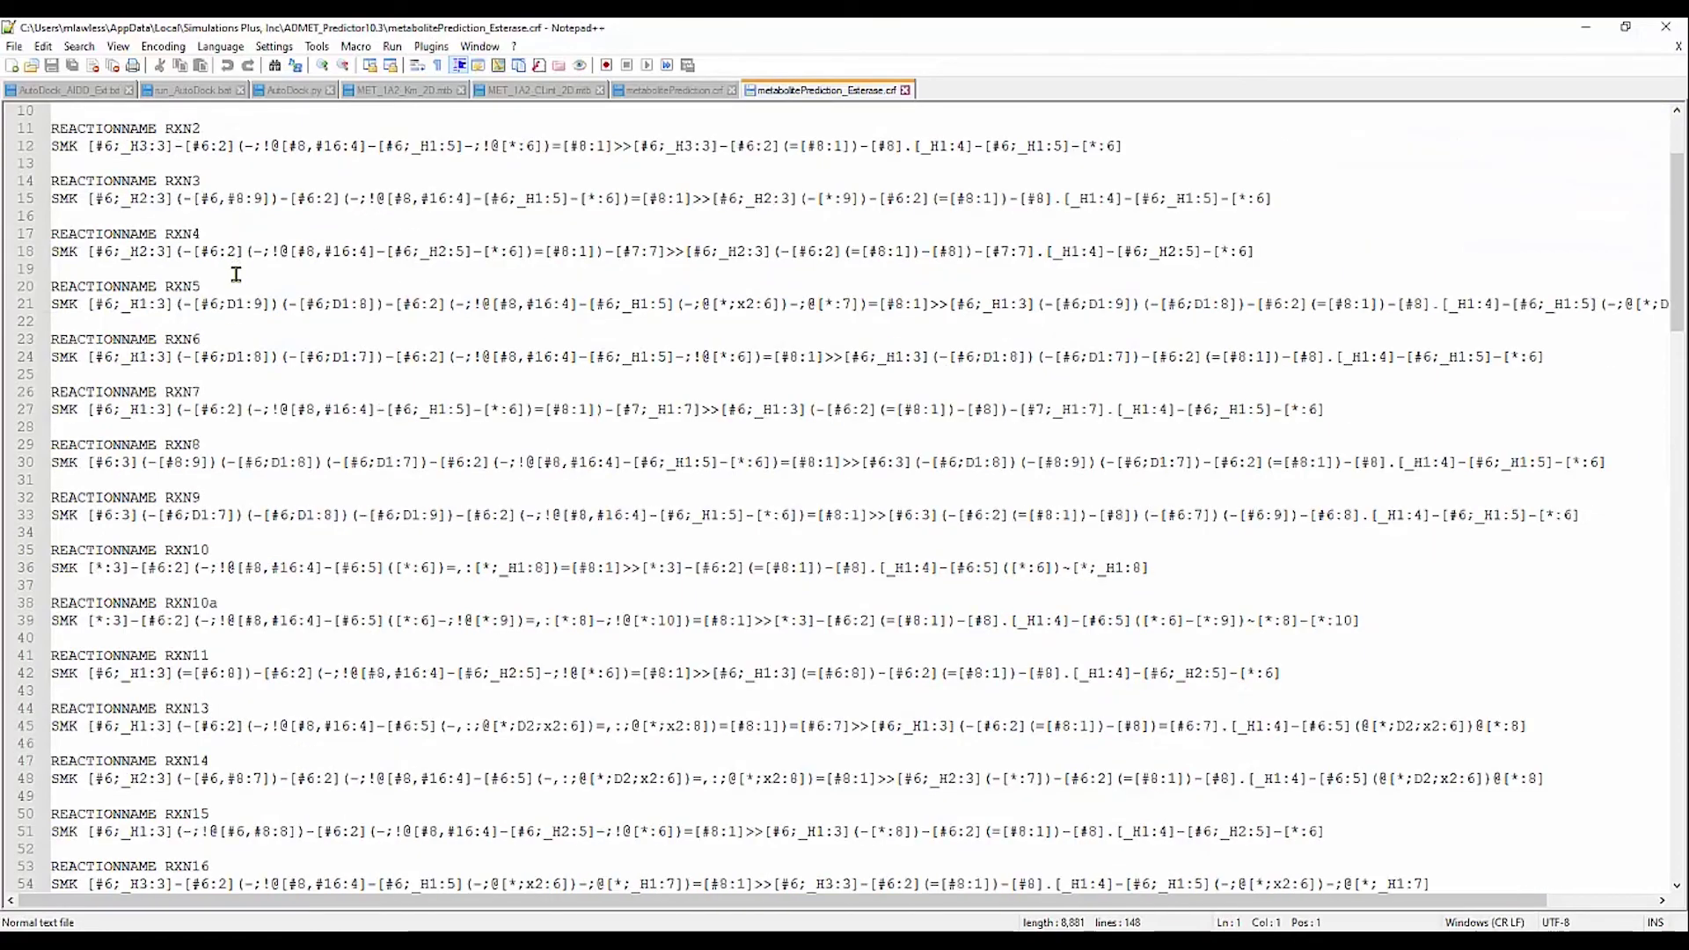
pyautogui.scroll(-19, 245, 322)
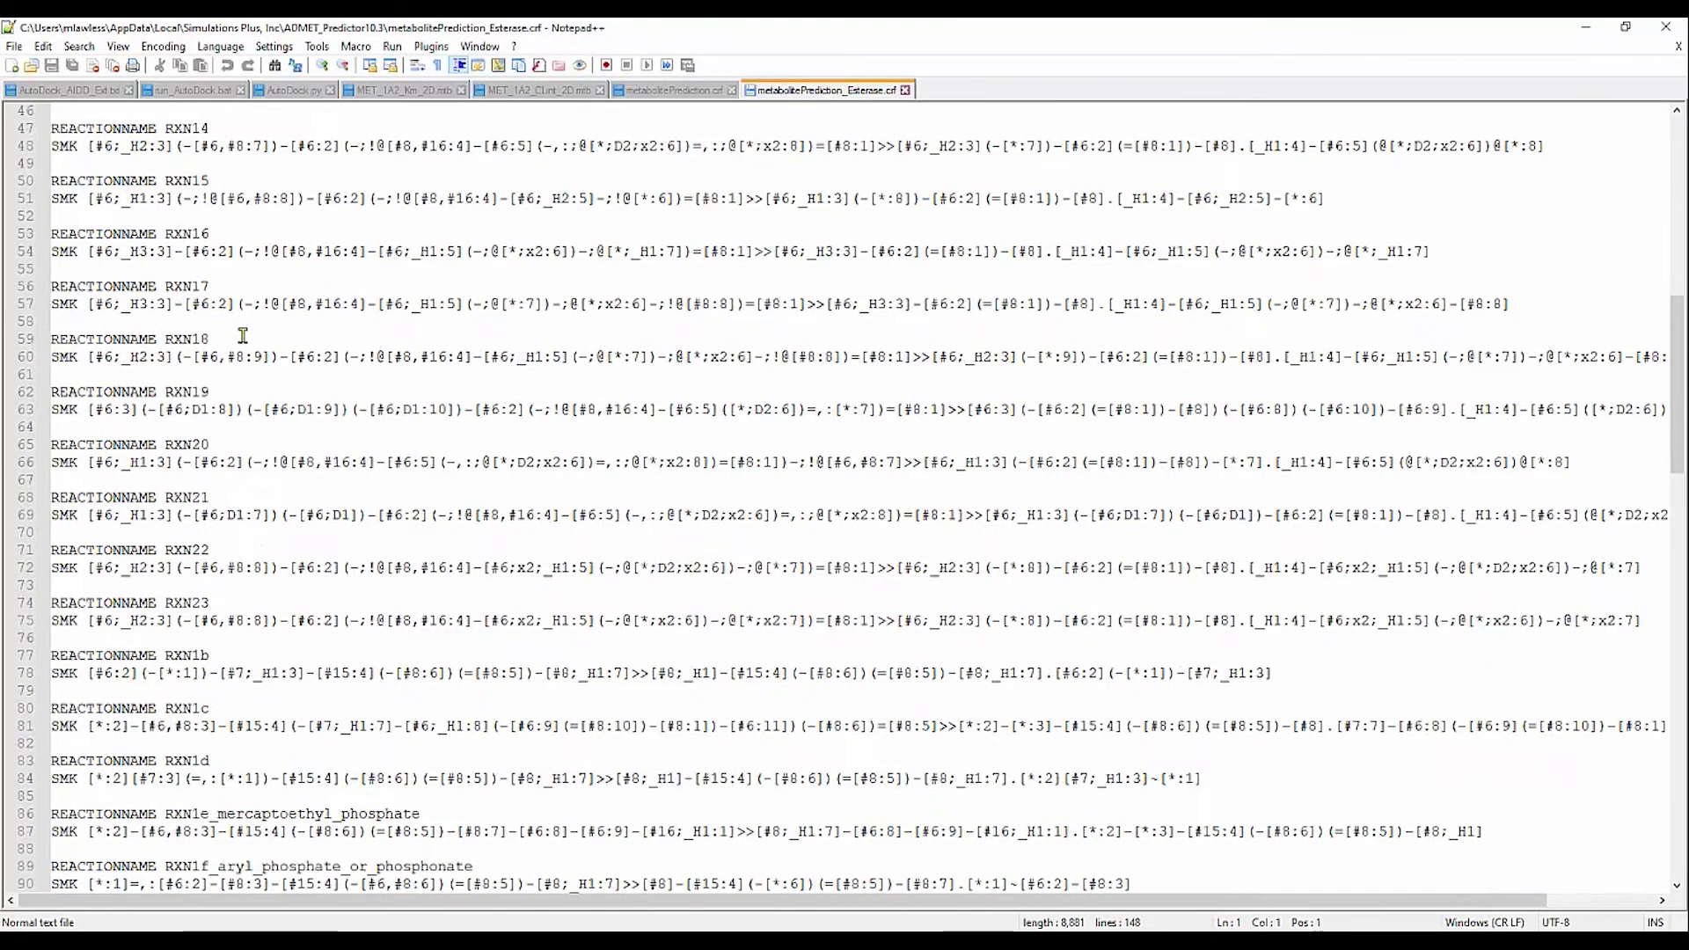
pyautogui.scroll(-3, 243, 345)
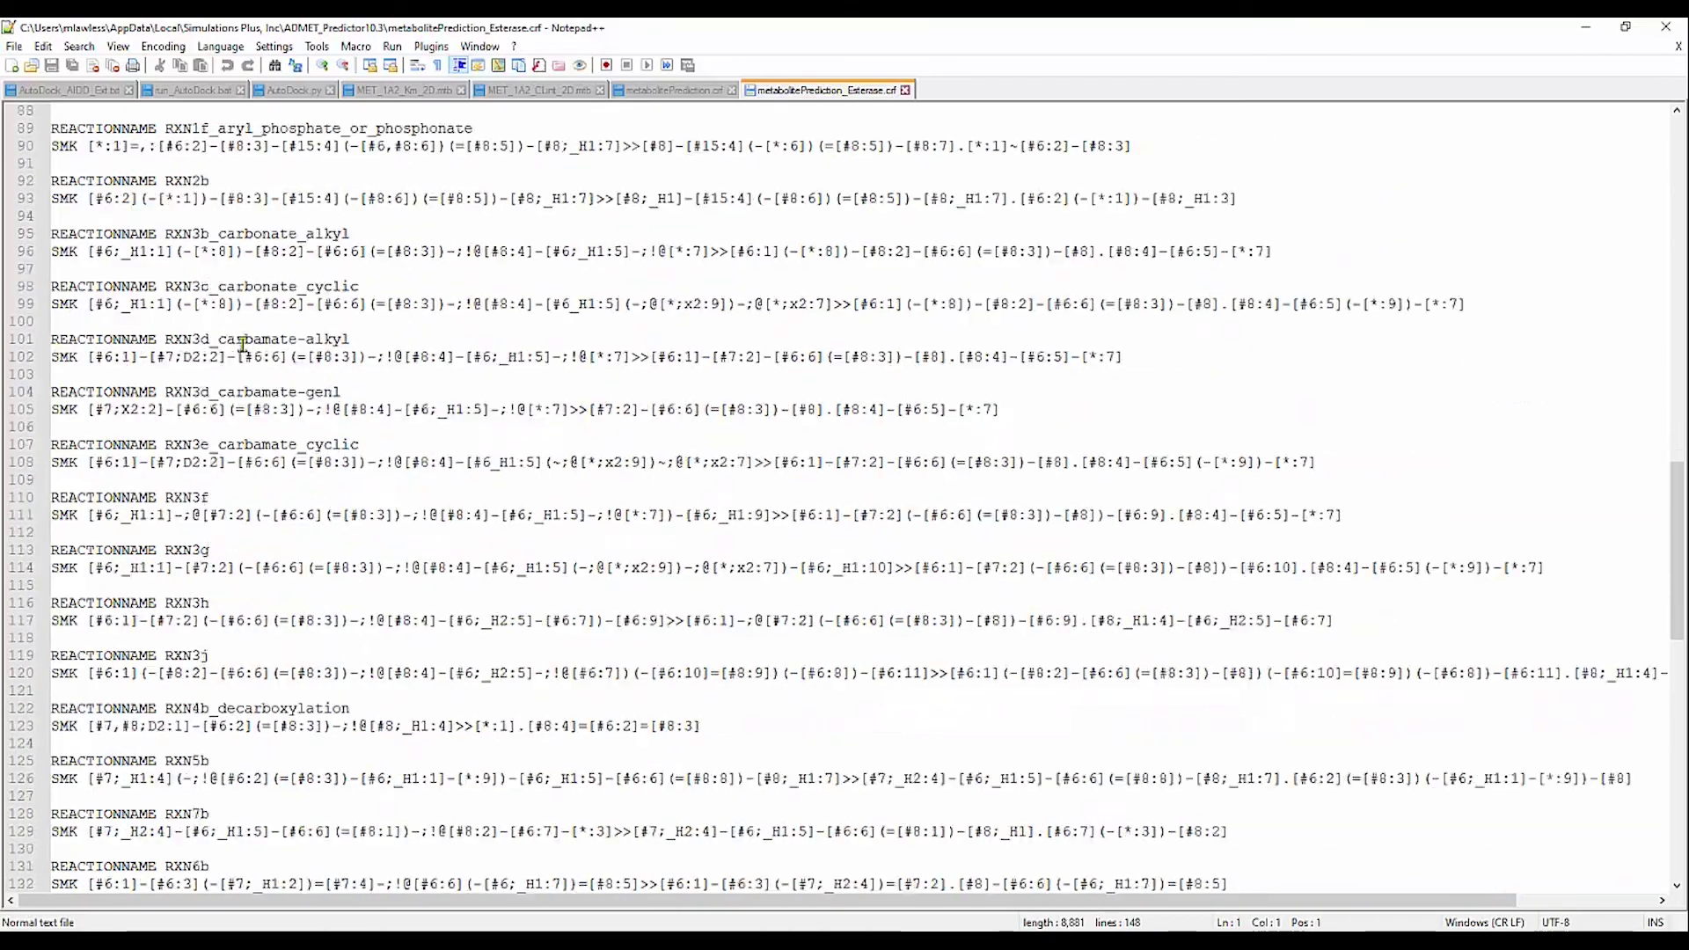
pyautogui.scroll(10, 245, 346)
pyautogui.scroll(17, 245, 345)
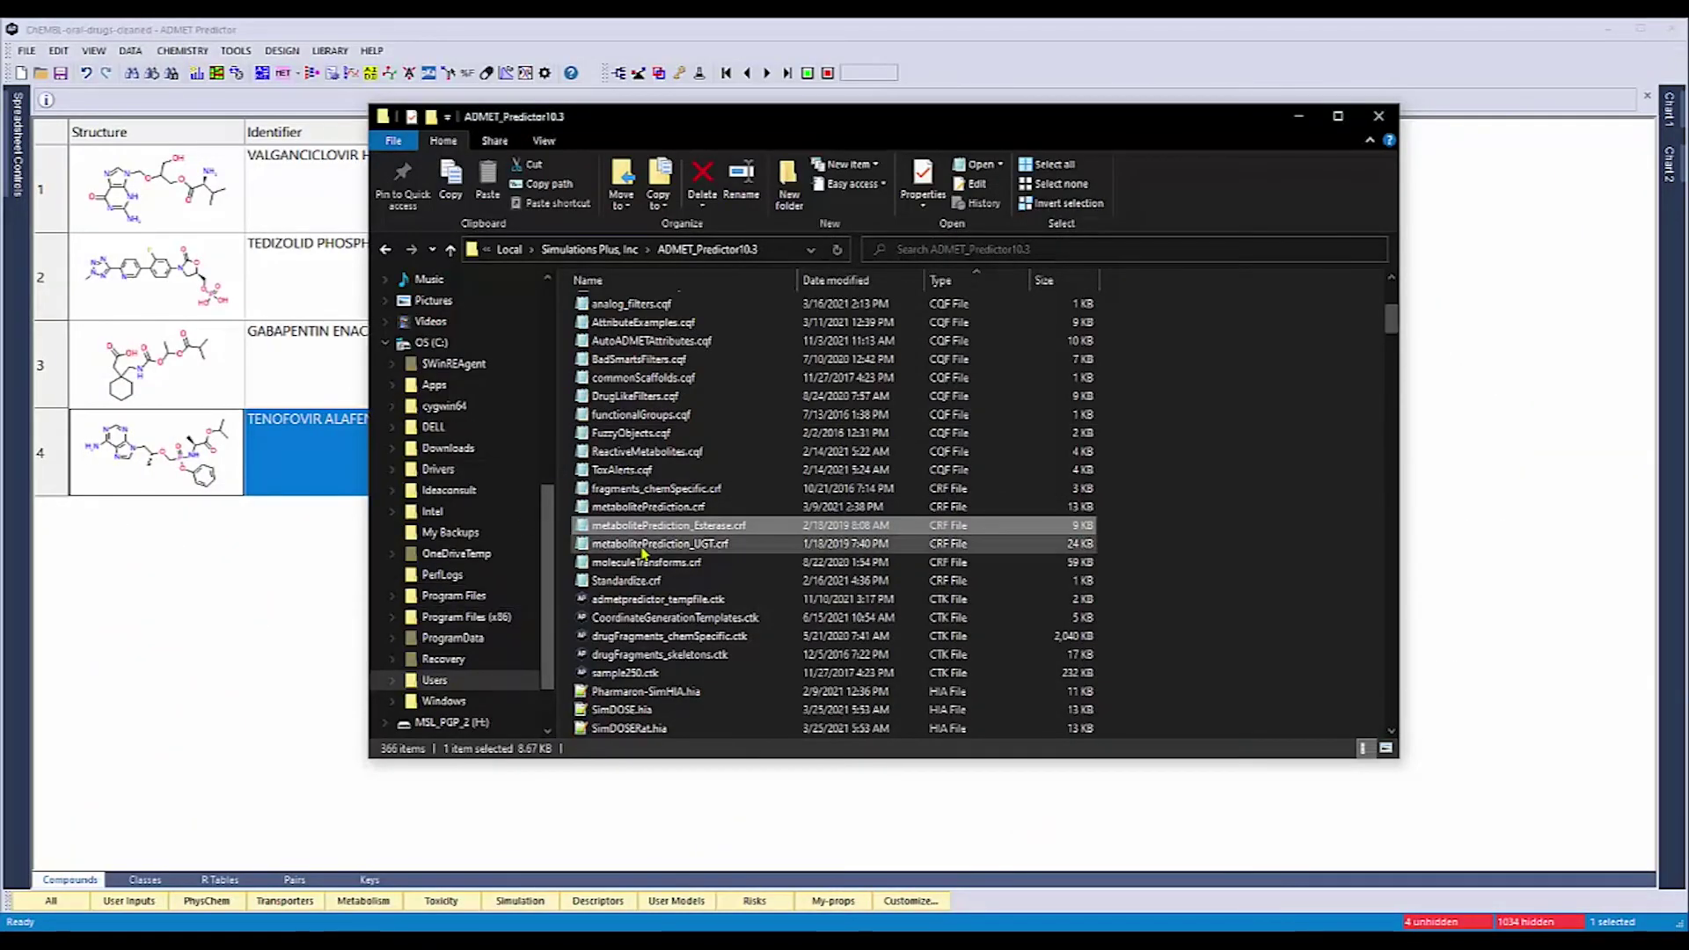
# Open metabolitePrediction_UGT.crf from the ADMET_Predictor10.3 folder in Notepad++.
pyautogui.click(646, 544)
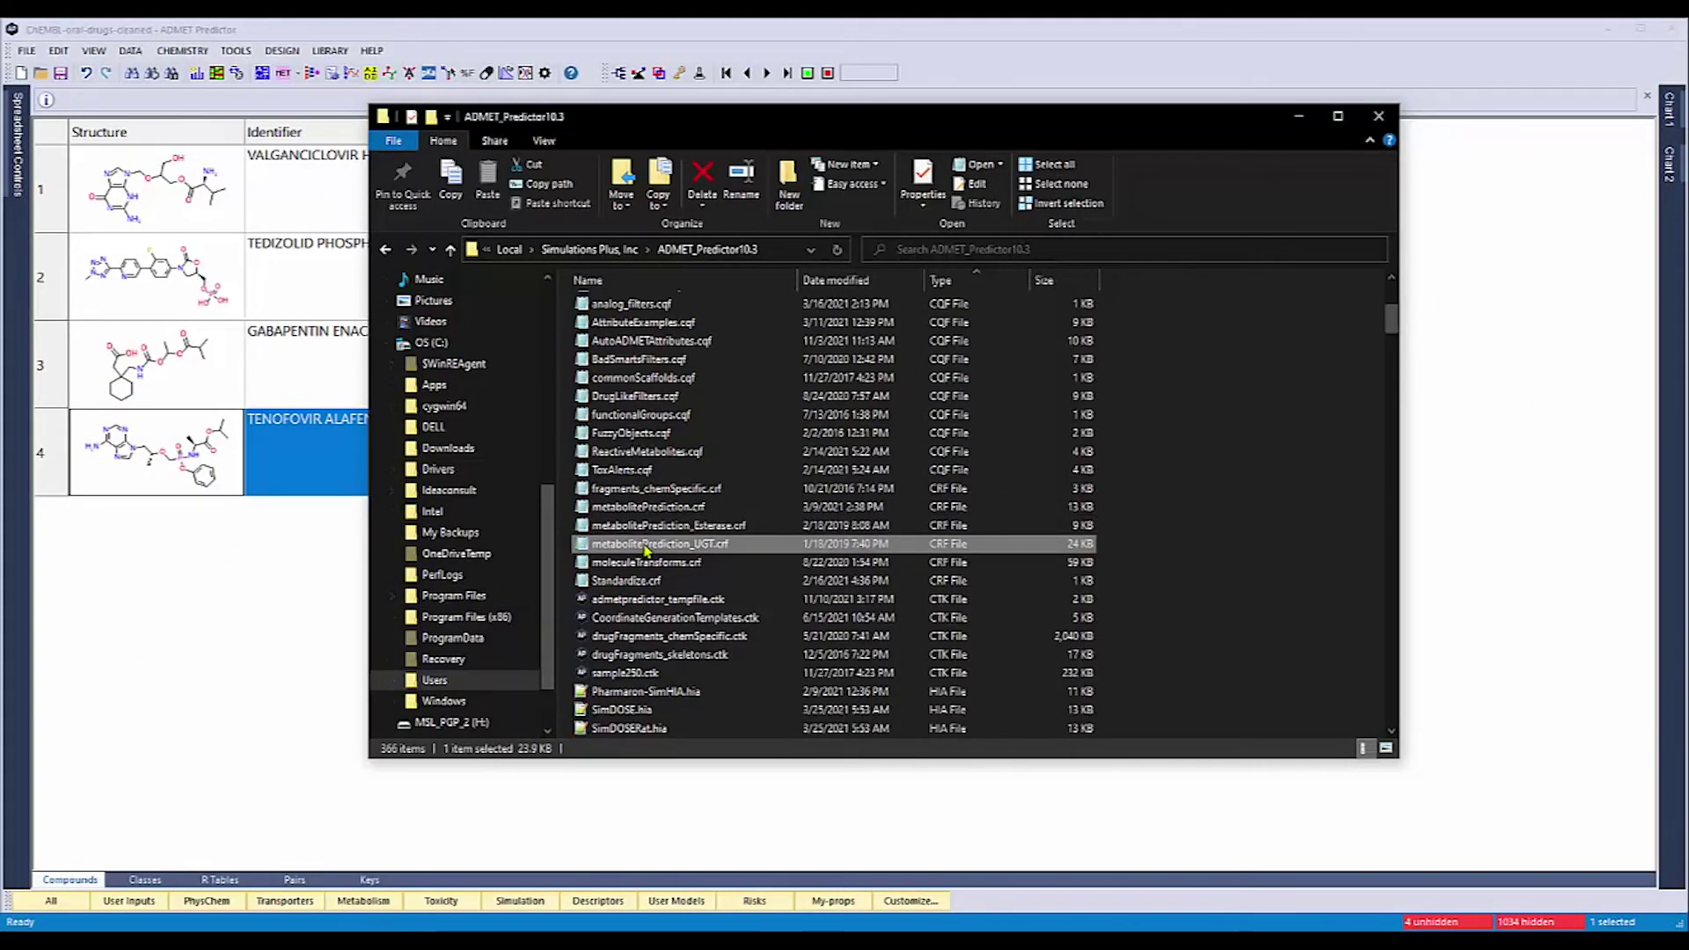
pyautogui.rightClick(646, 546)
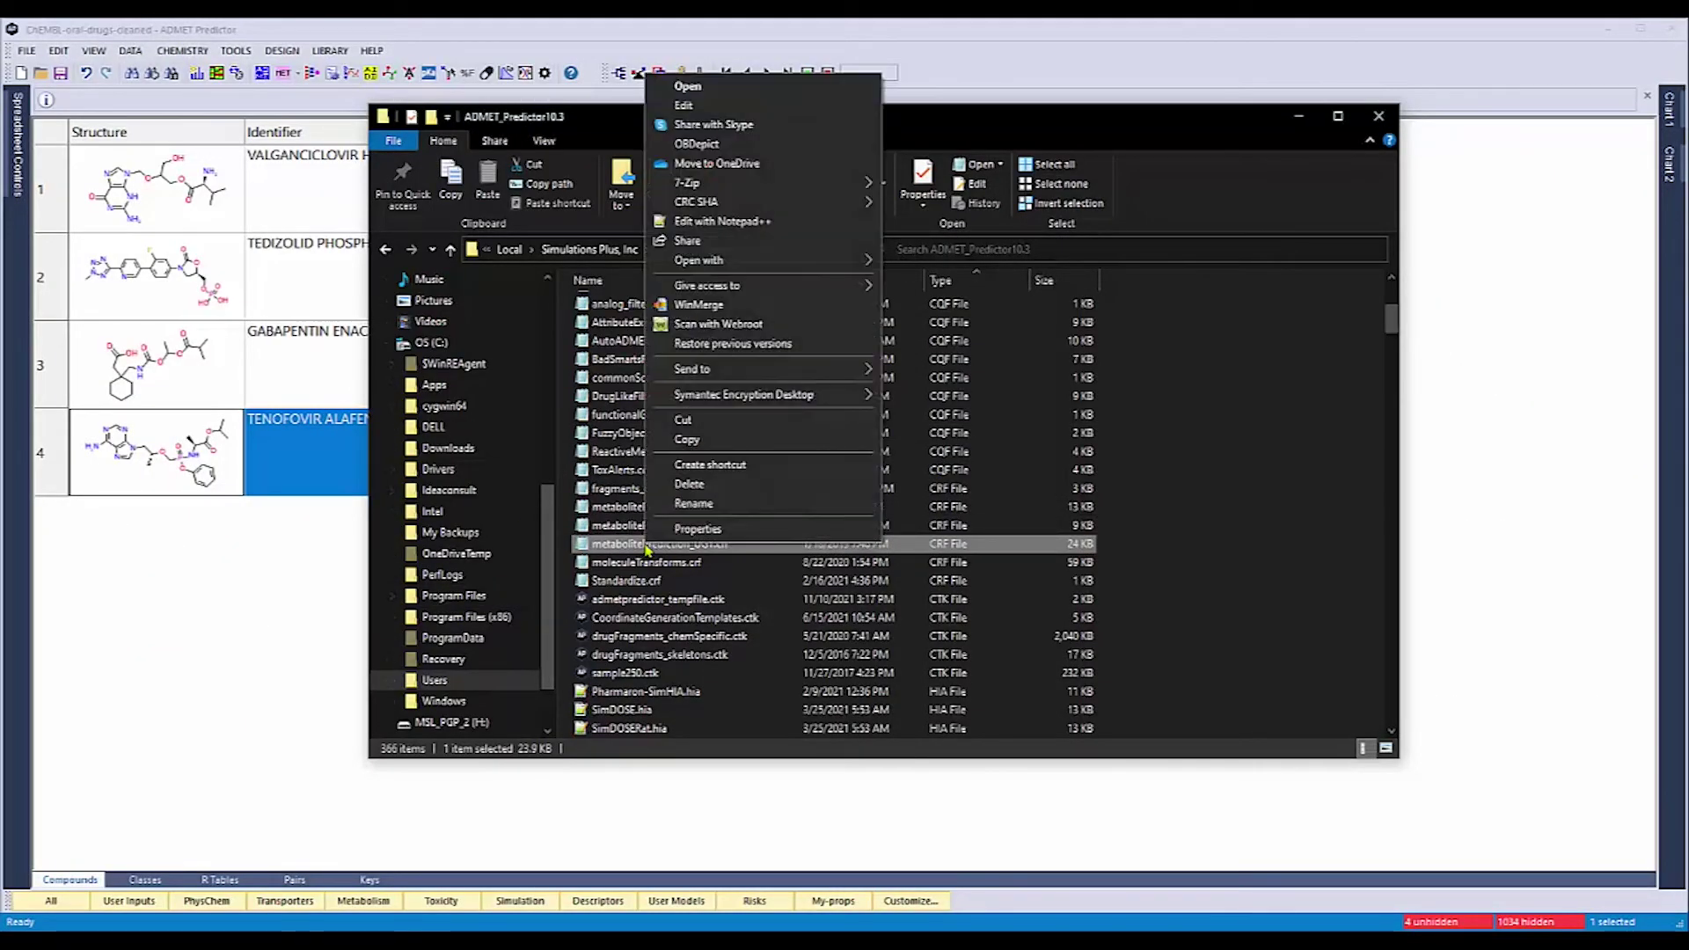
pyautogui.click(721, 221)
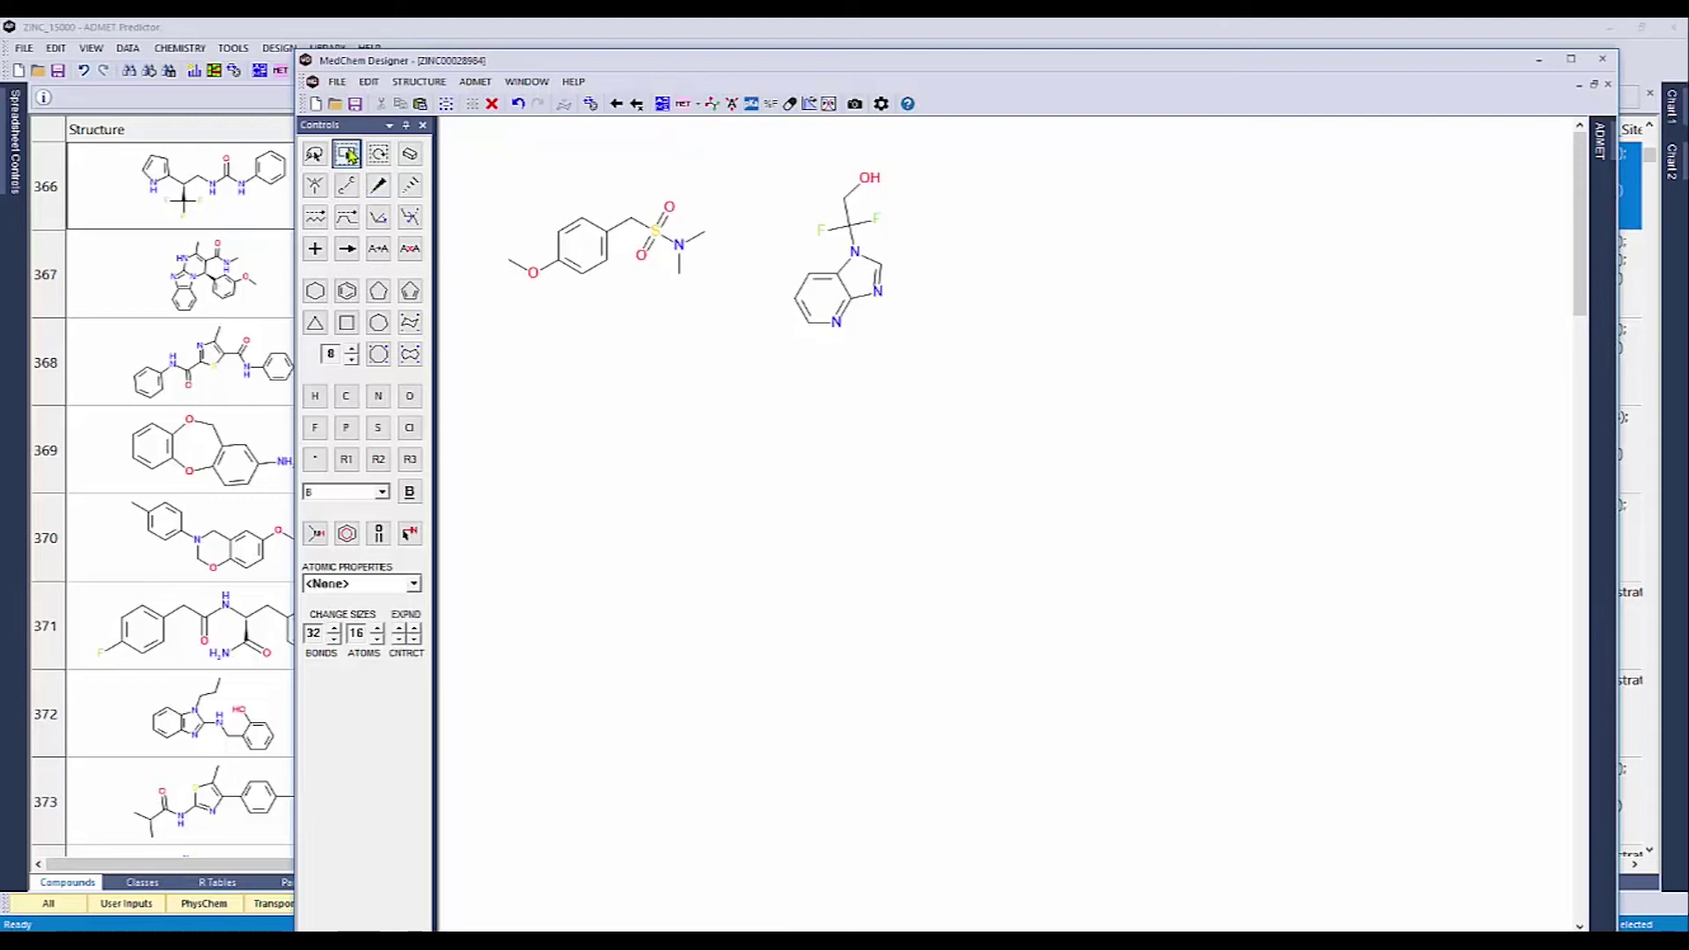
# In MedChem Designer, generate the CYP/AOX metabolites of the methoxyphenyl sulfonamide and the UGT metabolites of its phenol metabolite M2.
pyautogui.moveTo(473, 165); pyautogui.dragTo(755, 321)
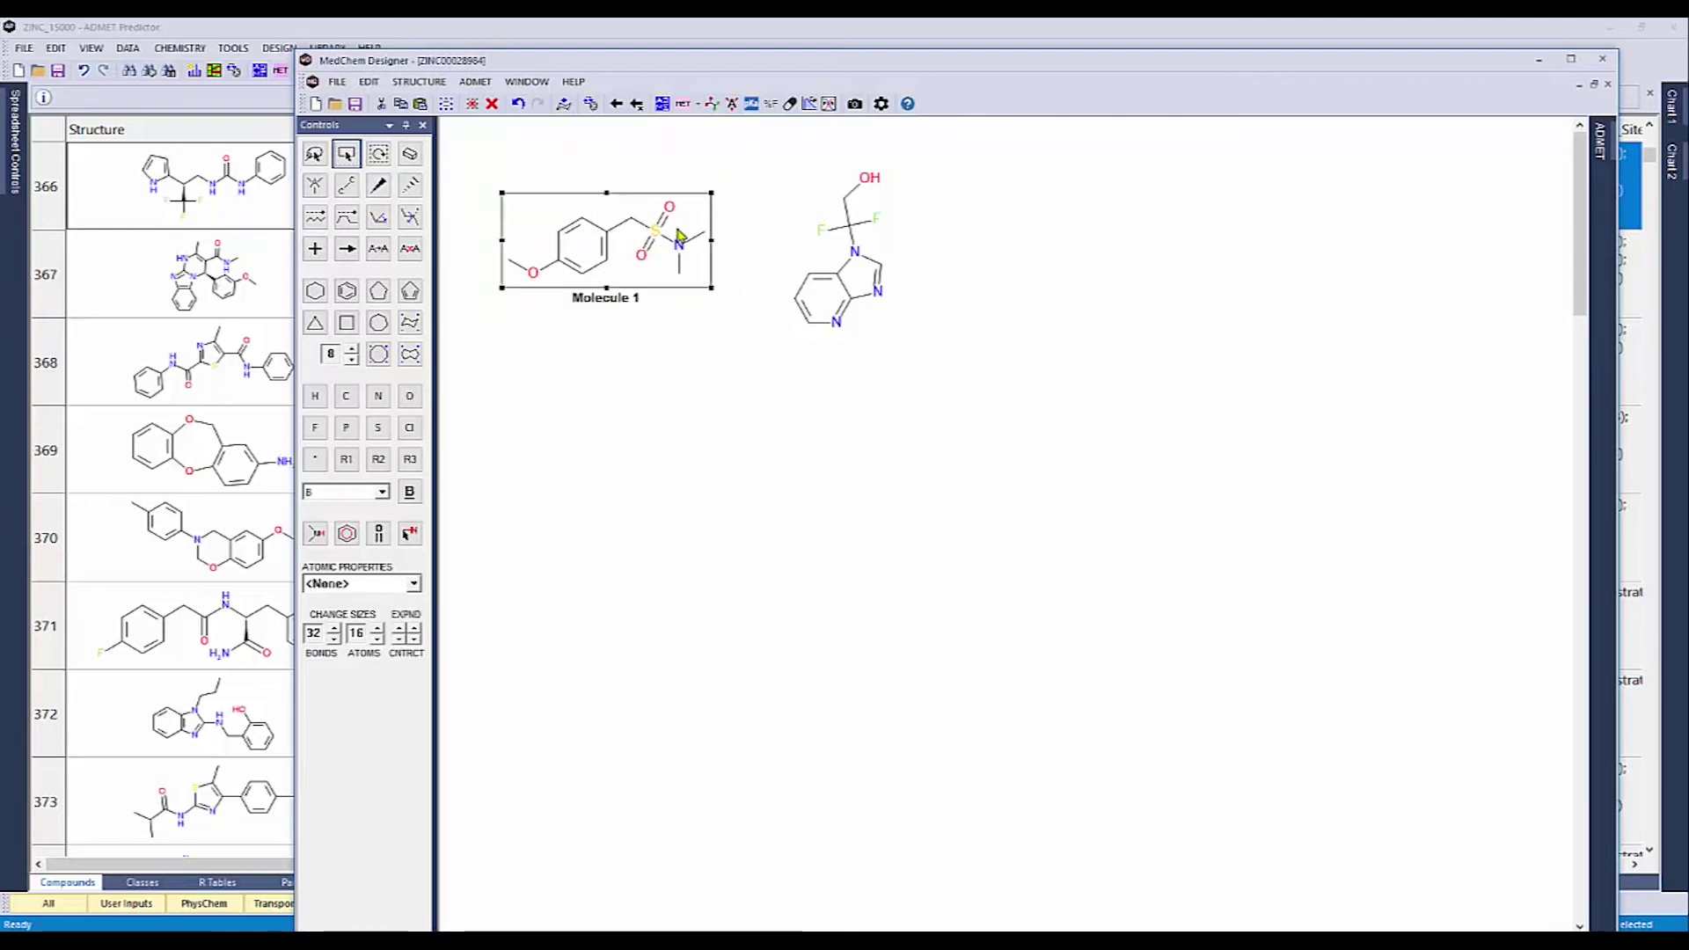
pyautogui.click(682, 103)
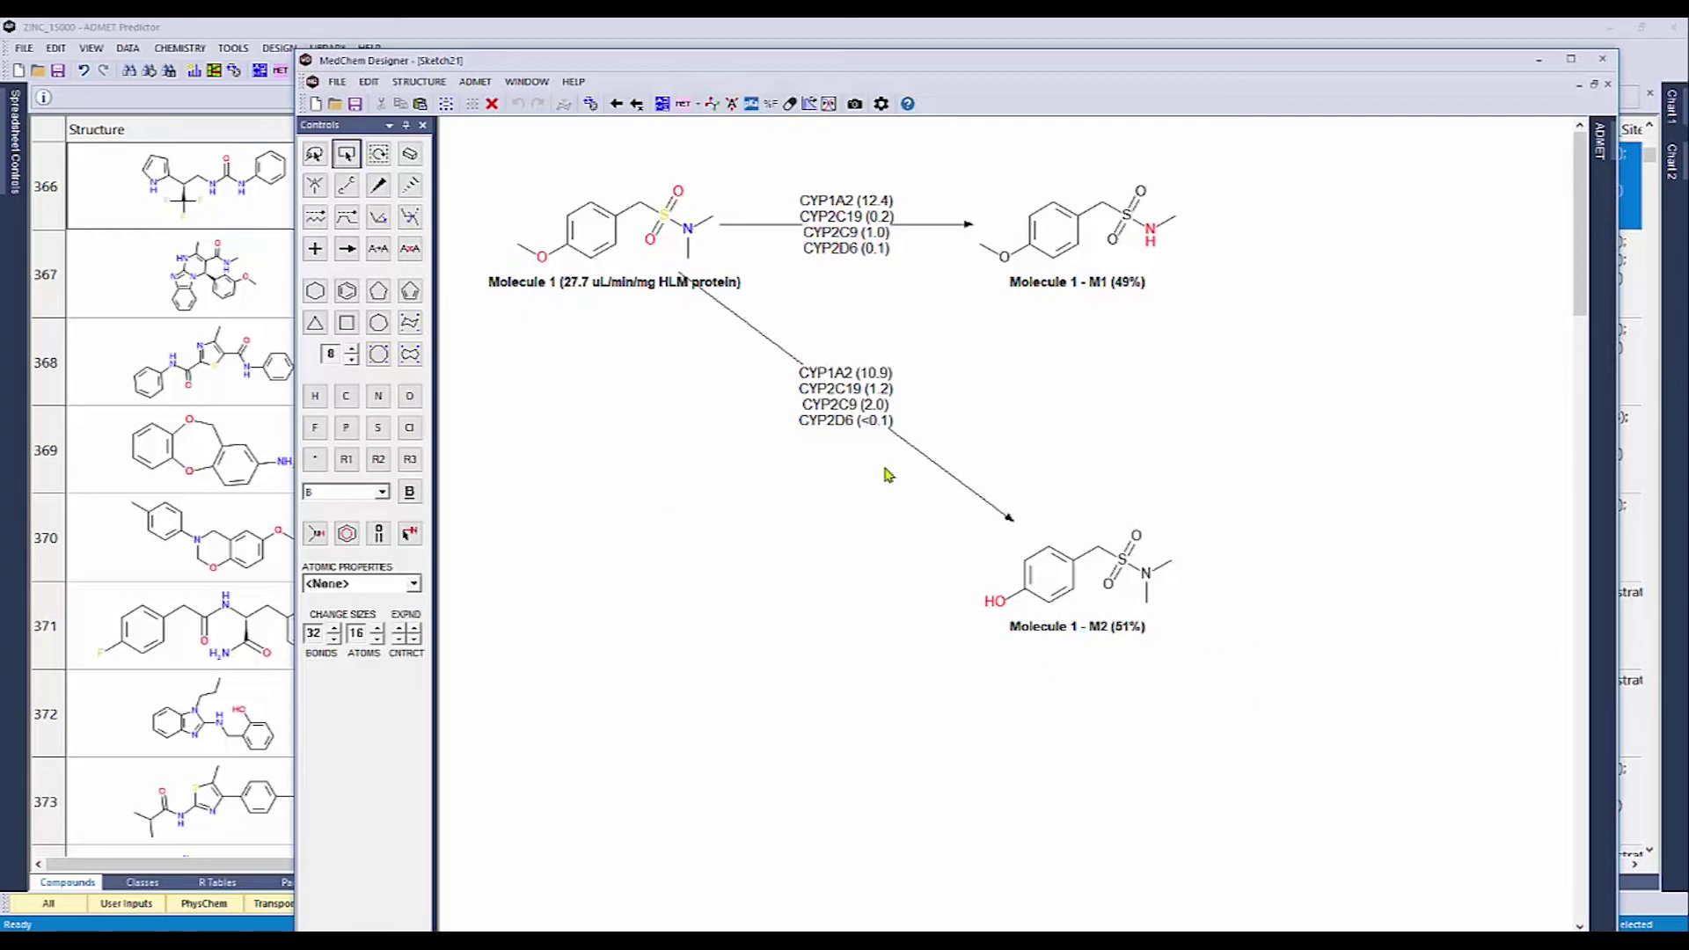
pyautogui.moveTo(1230, 679); pyautogui.dragTo(929, 499)
pyautogui.click(696, 105)
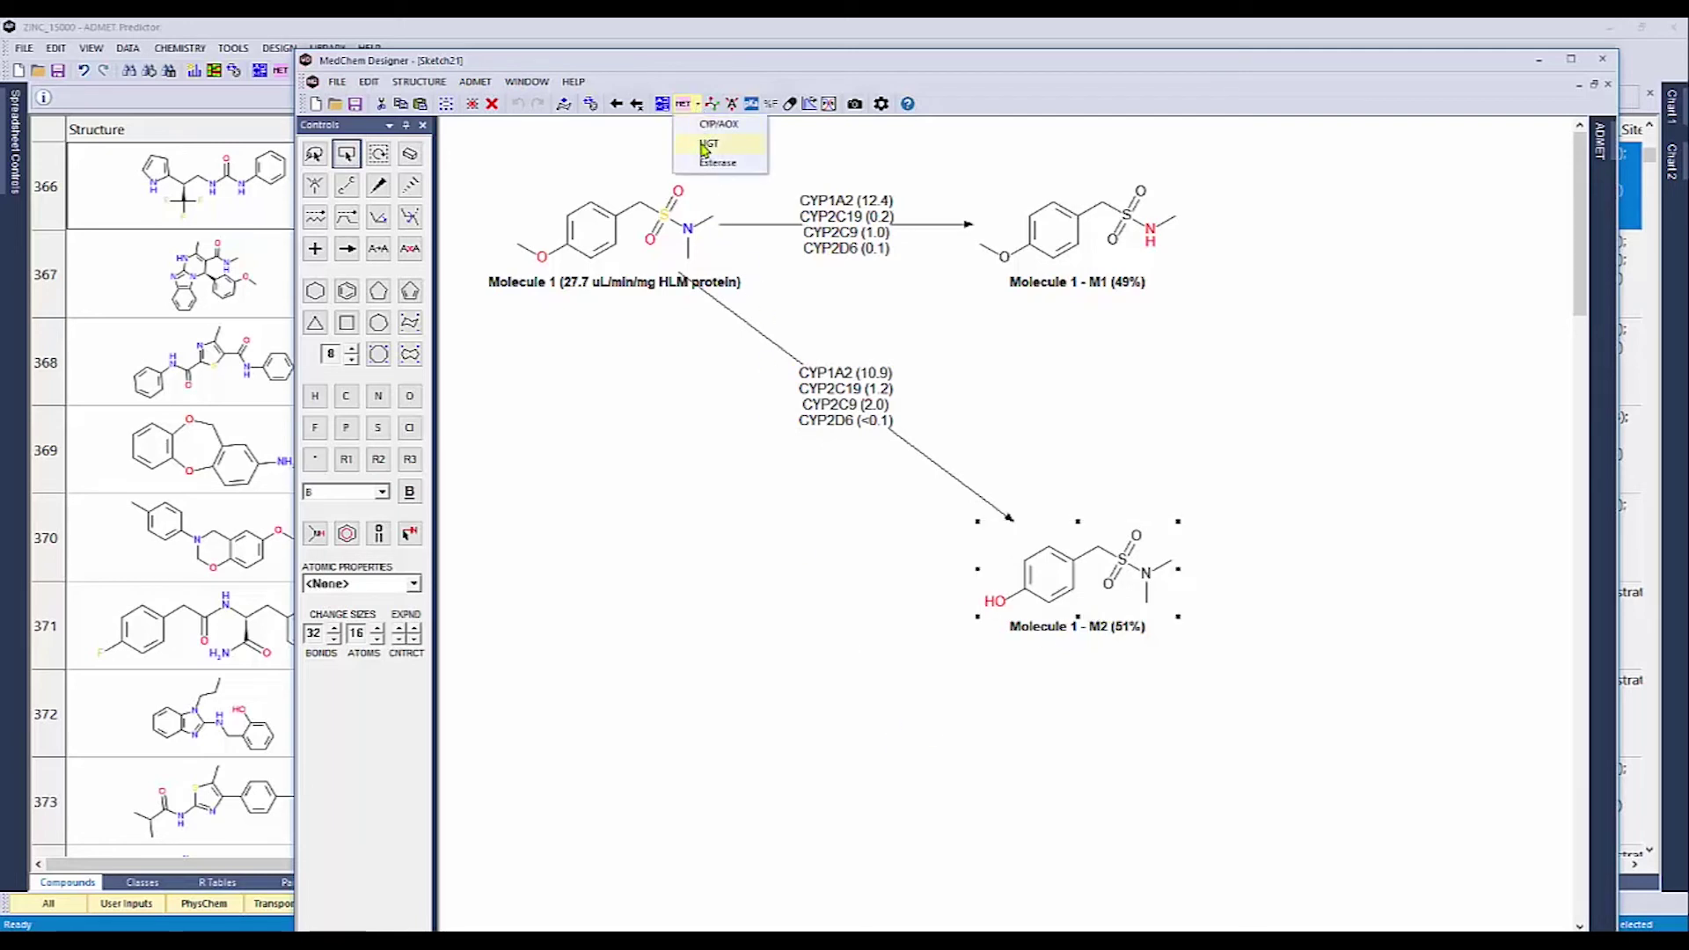
pyautogui.click(705, 145)
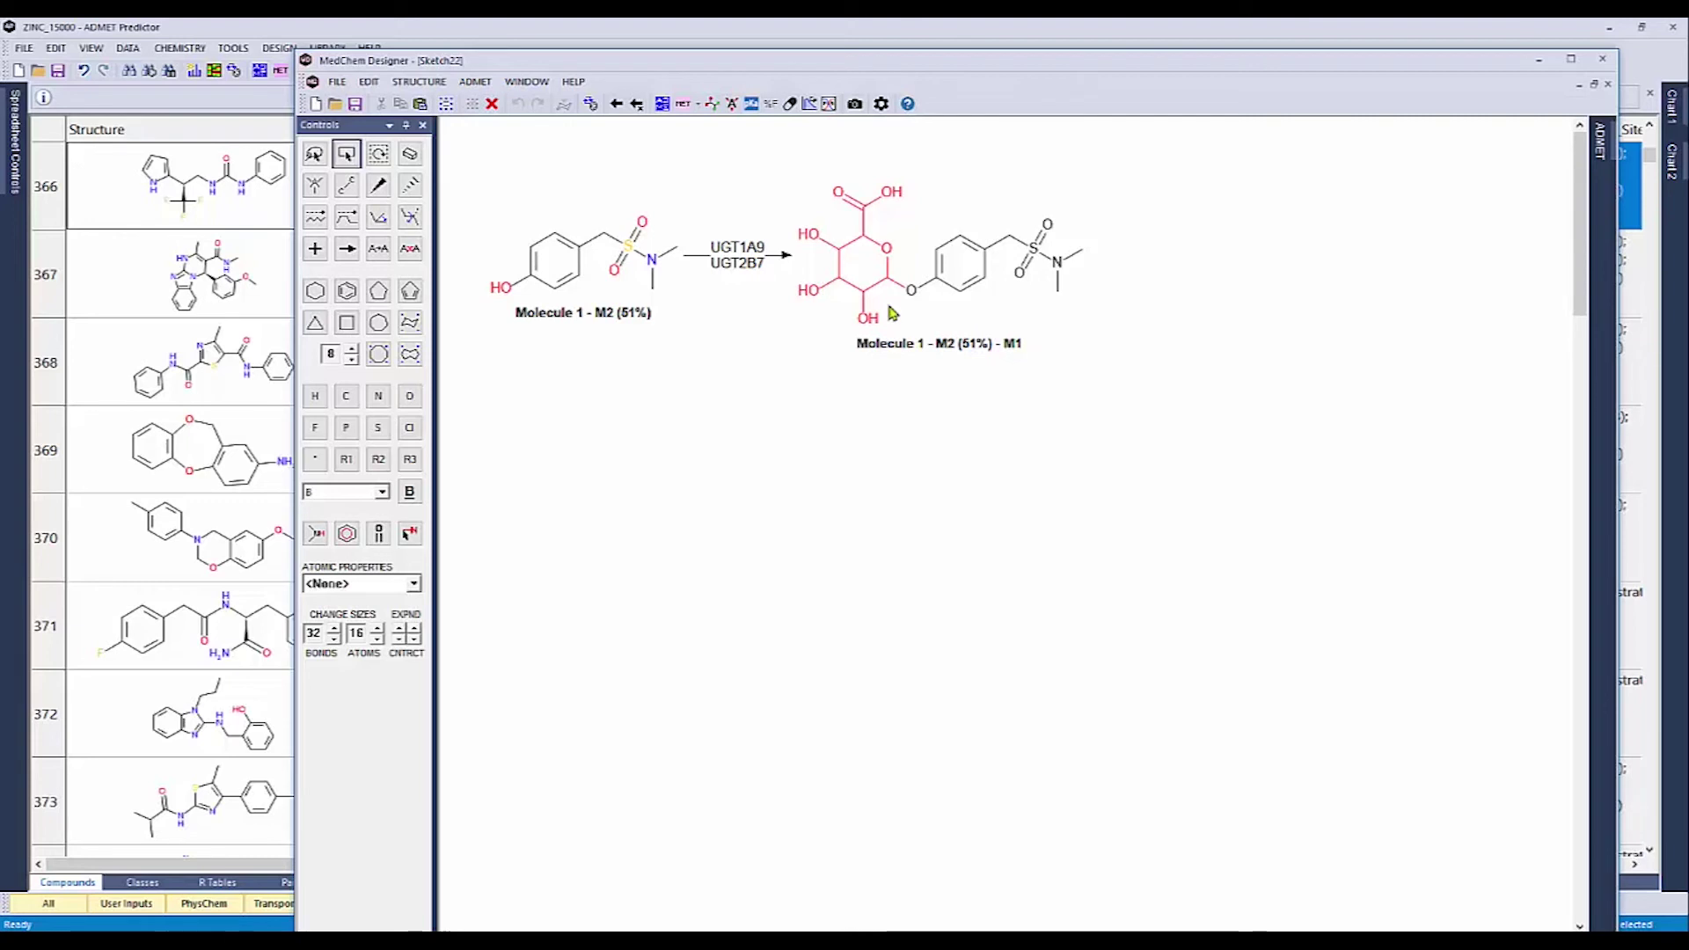
# Generate the CYP/AOX metabolites of ZINC00028984 and of its aldehyde metabolite M4, and close MedChem Designer without saving.
pyautogui.click(527, 81)
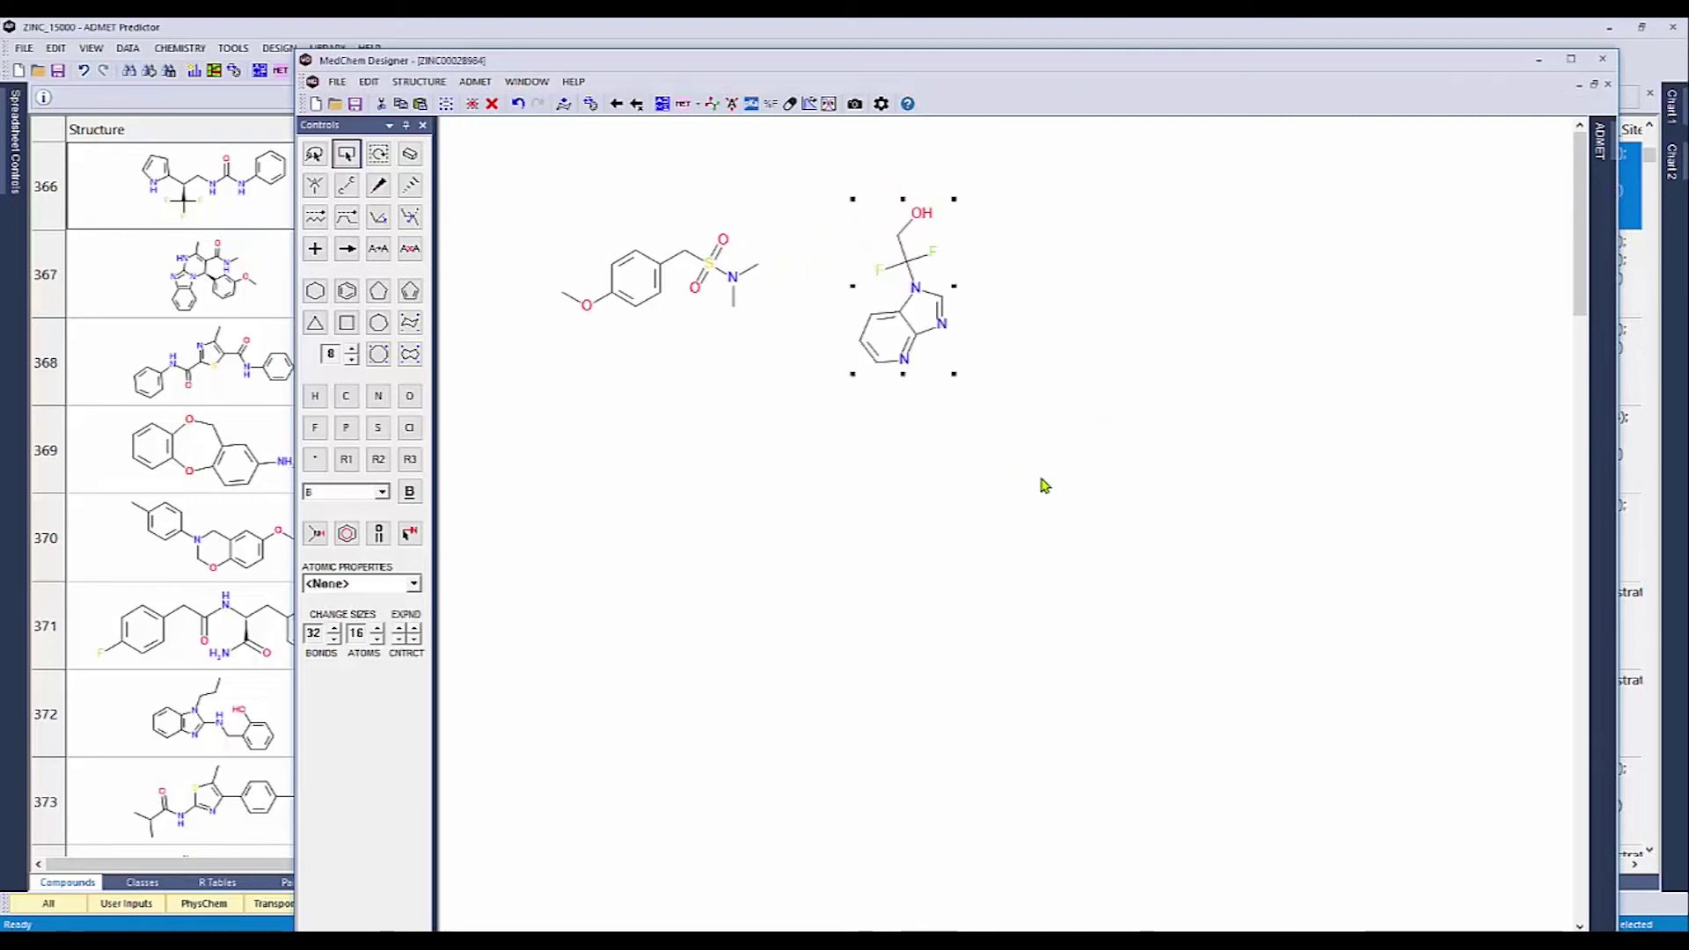
pyautogui.click(685, 106)
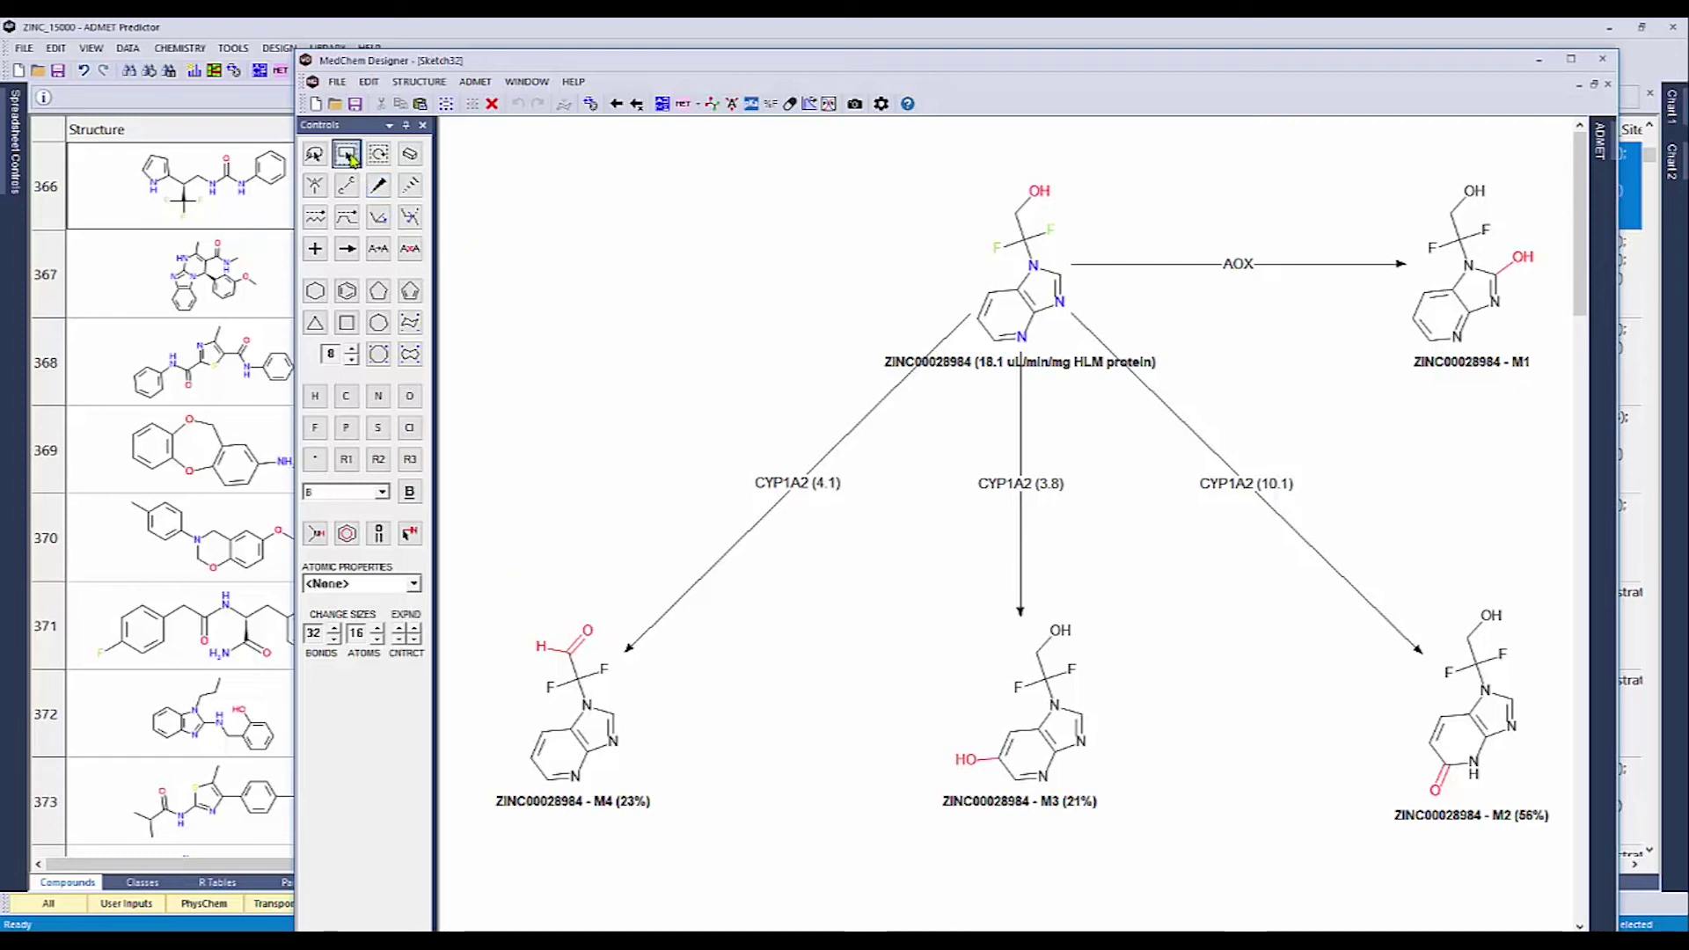
pyautogui.moveTo(462, 583); pyautogui.dragTo(695, 873)
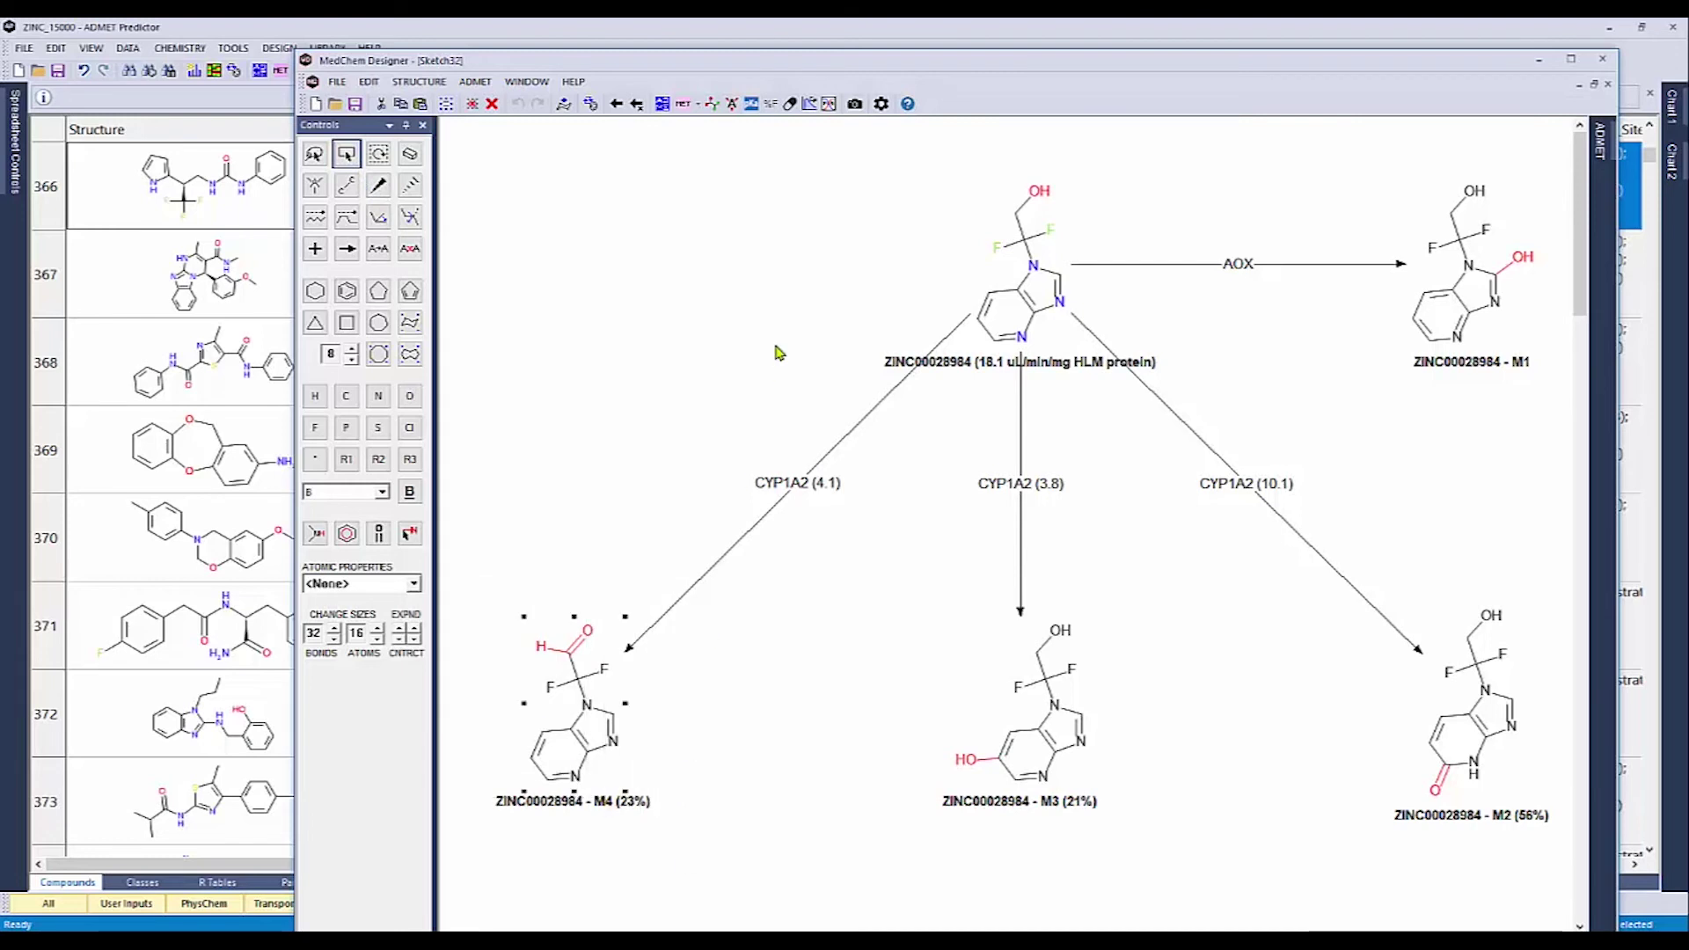
pyautogui.click(680, 107)
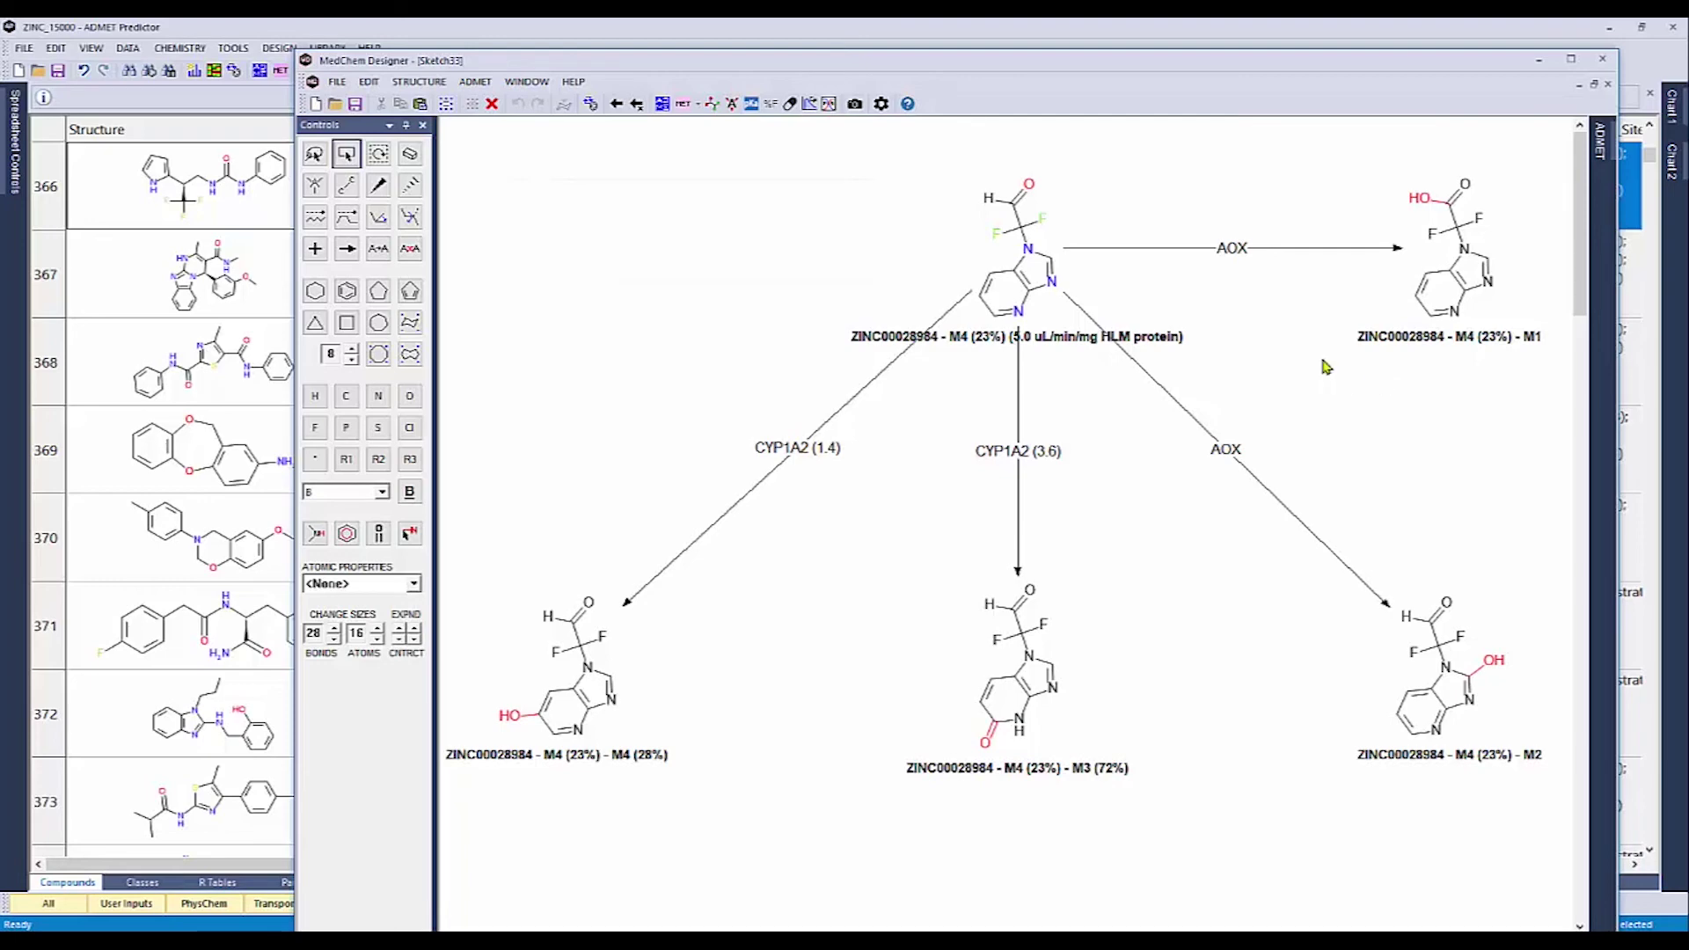
pyautogui.click(1604, 61)
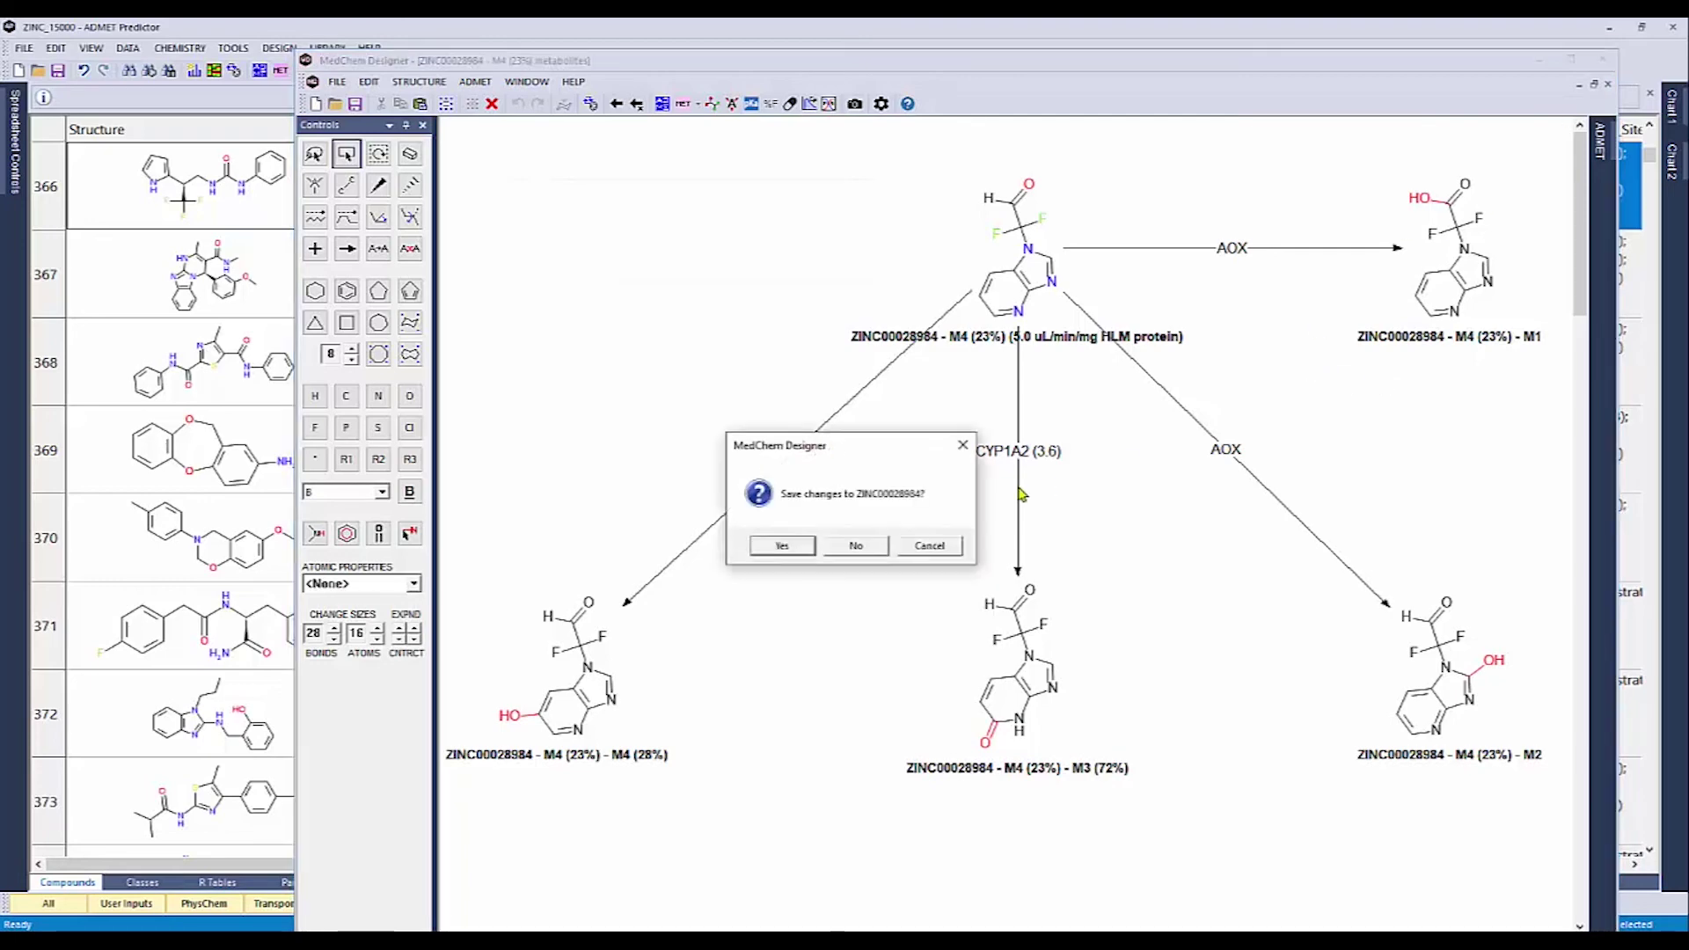
pyautogui.click(882, 549)
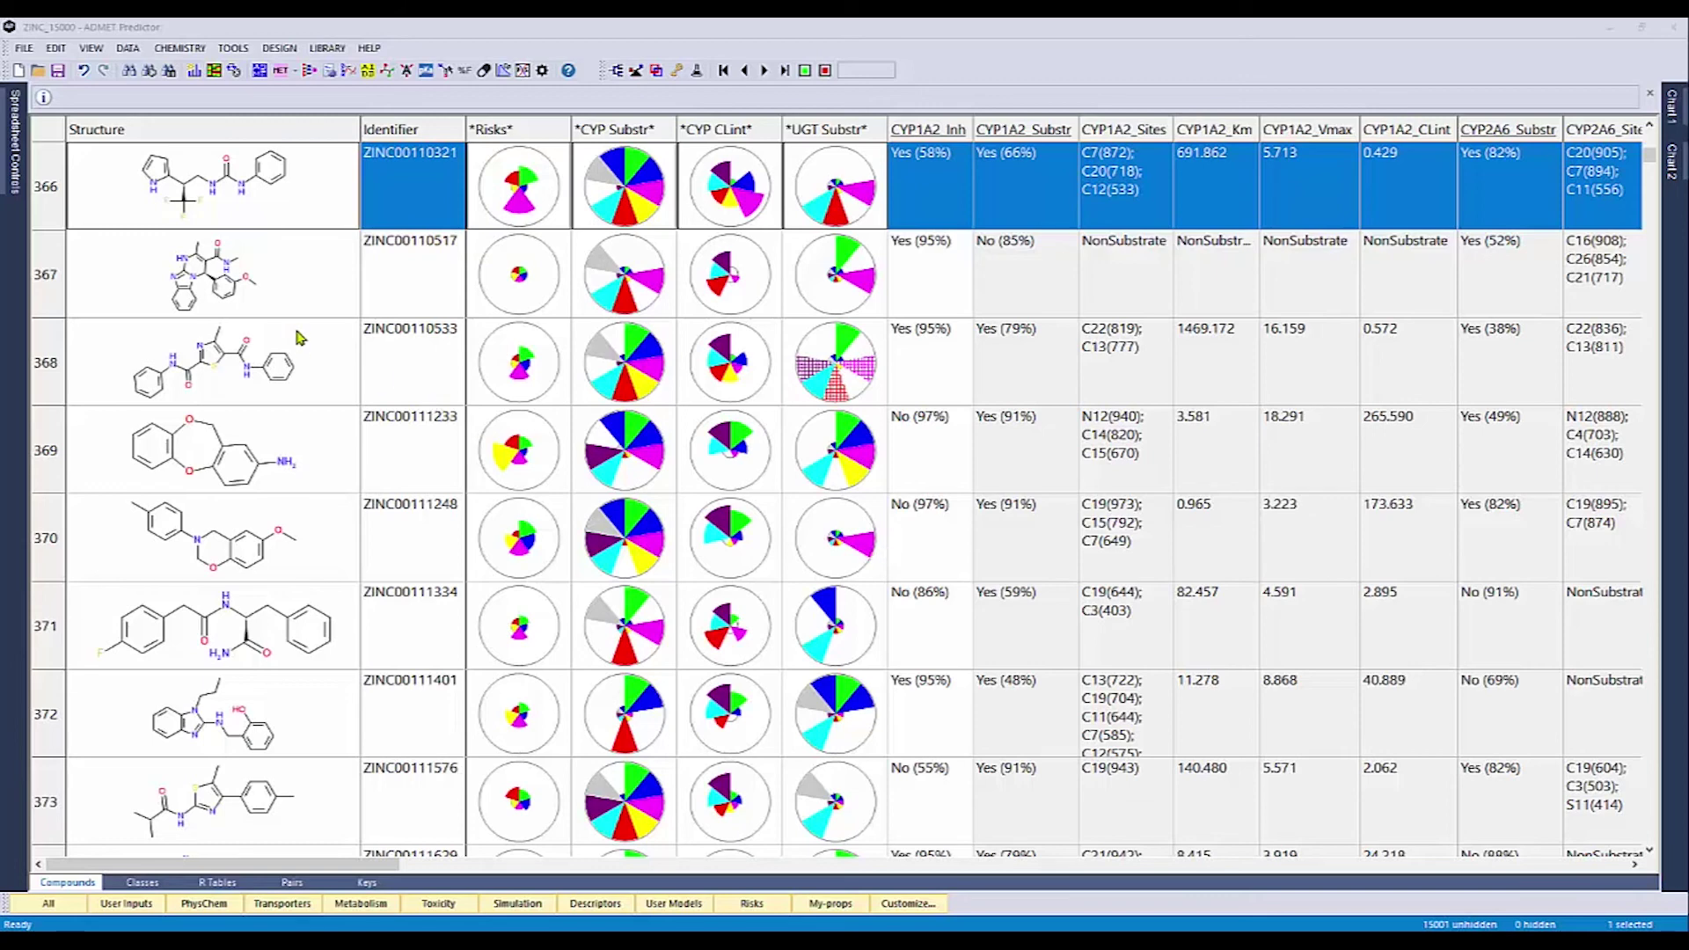
# Generate CYP/AOX metabolites with two metabolism cycles for the five compounds in rows 330 to 334, ZINC00101704 through ZINC00102371.
pyautogui.scroll(12, 299, 337)
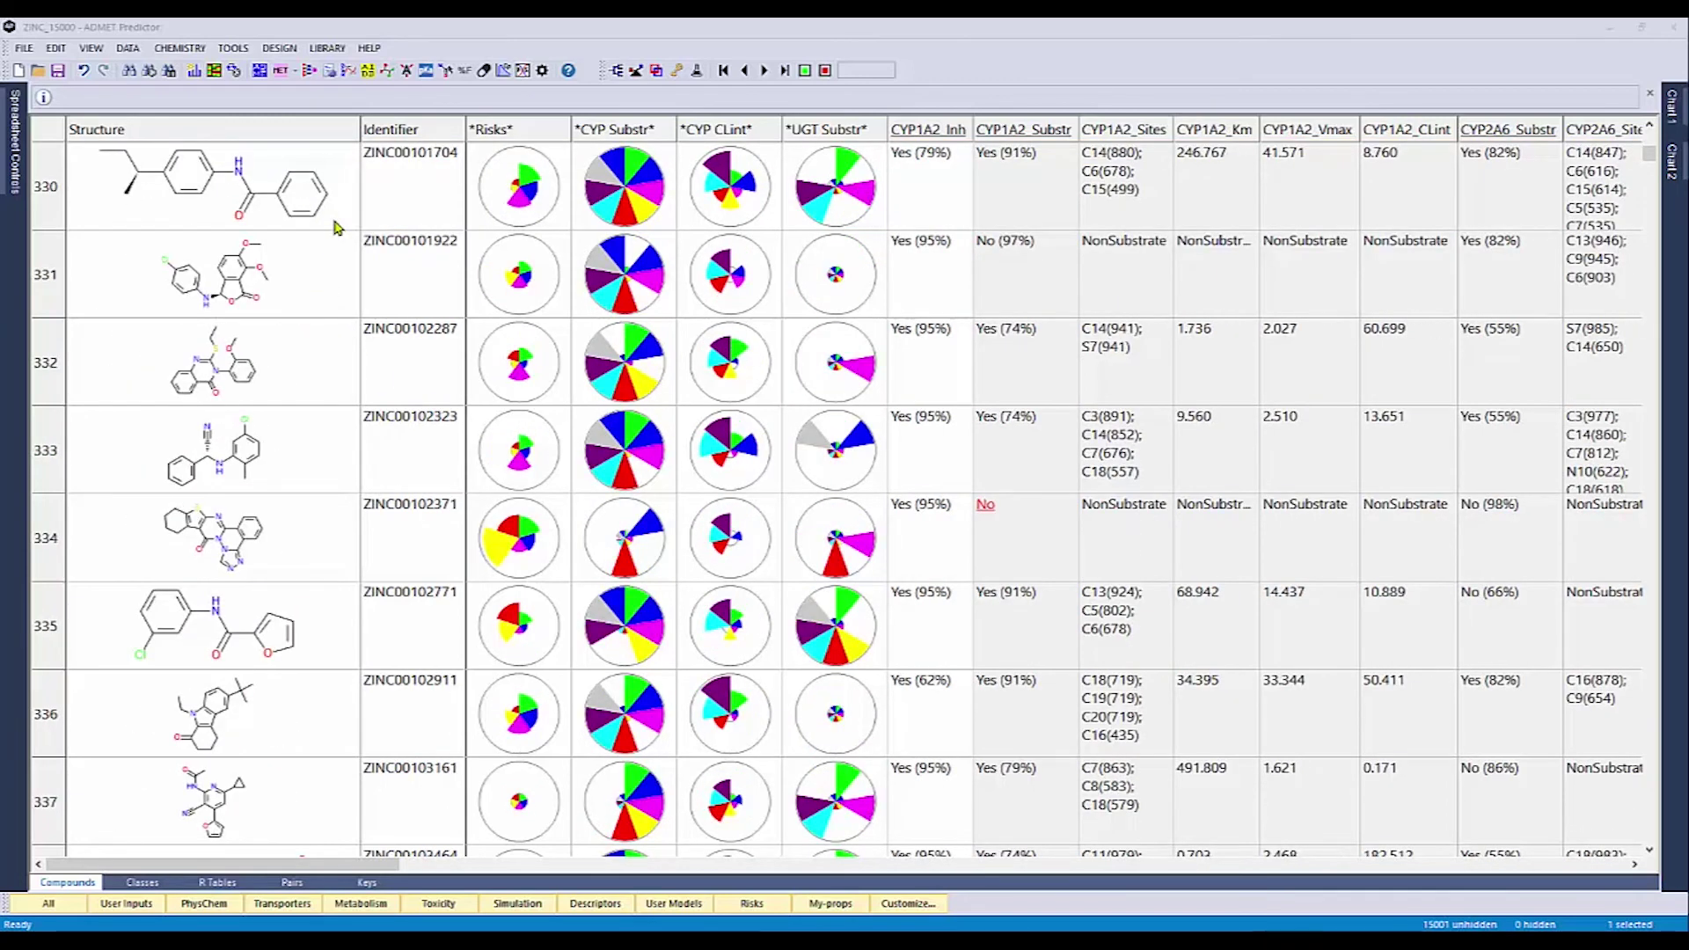
pyautogui.moveTo(335, 228); pyautogui.dragTo(341, 579)
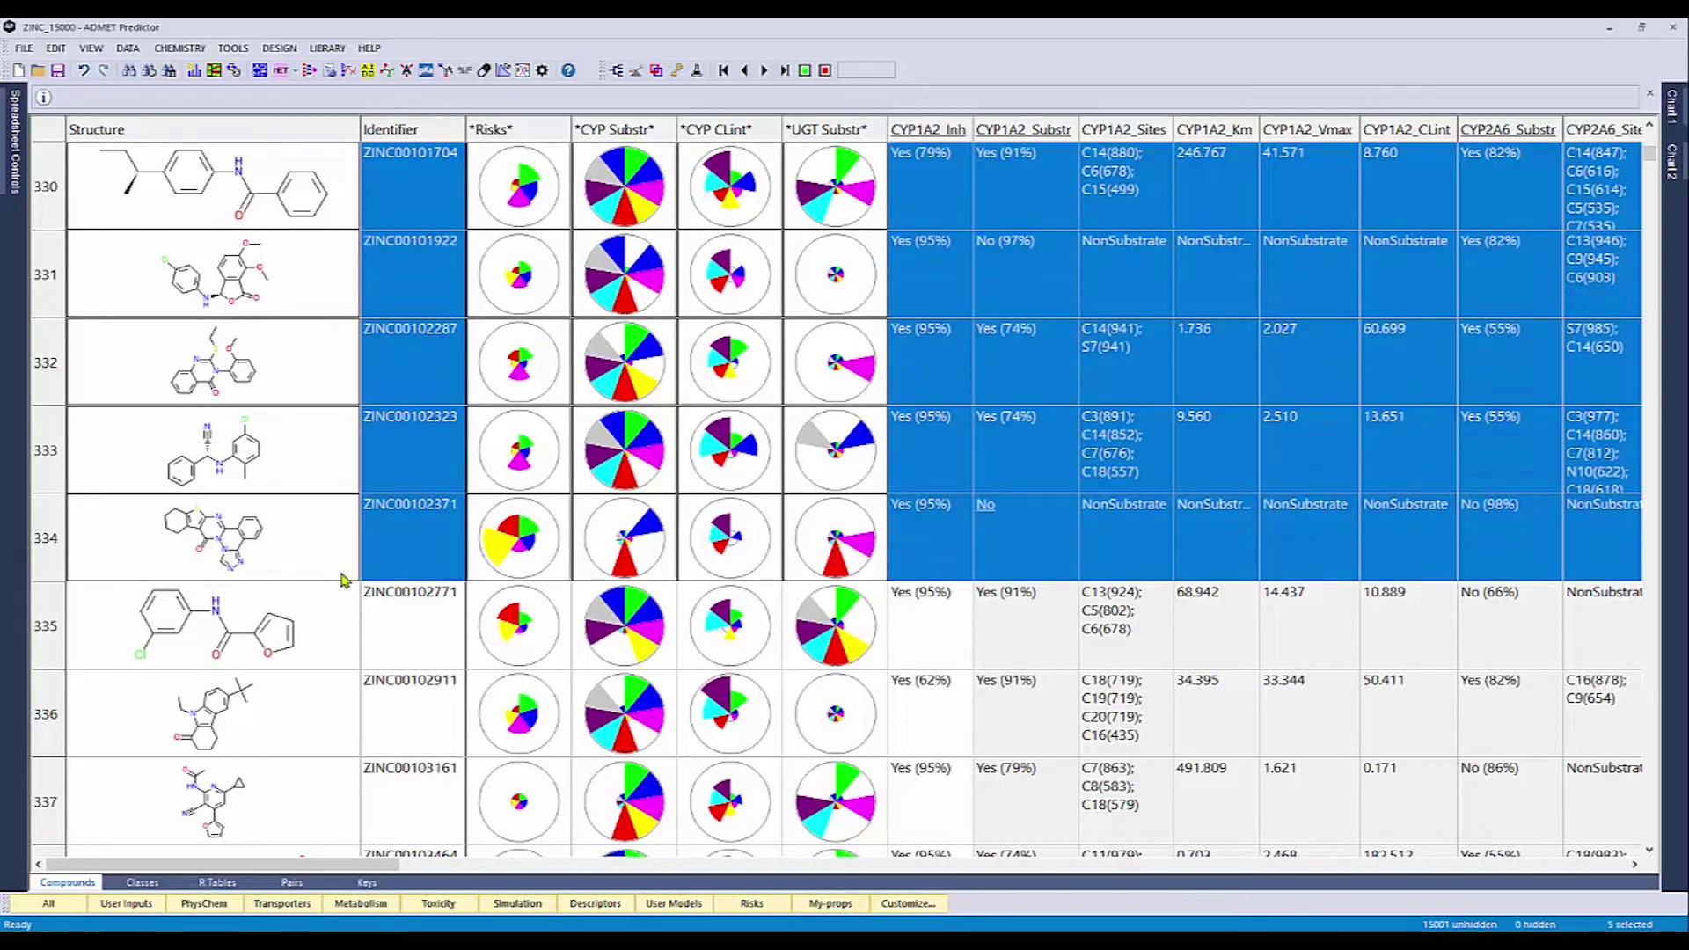
pyautogui.rightClick(302, 450)
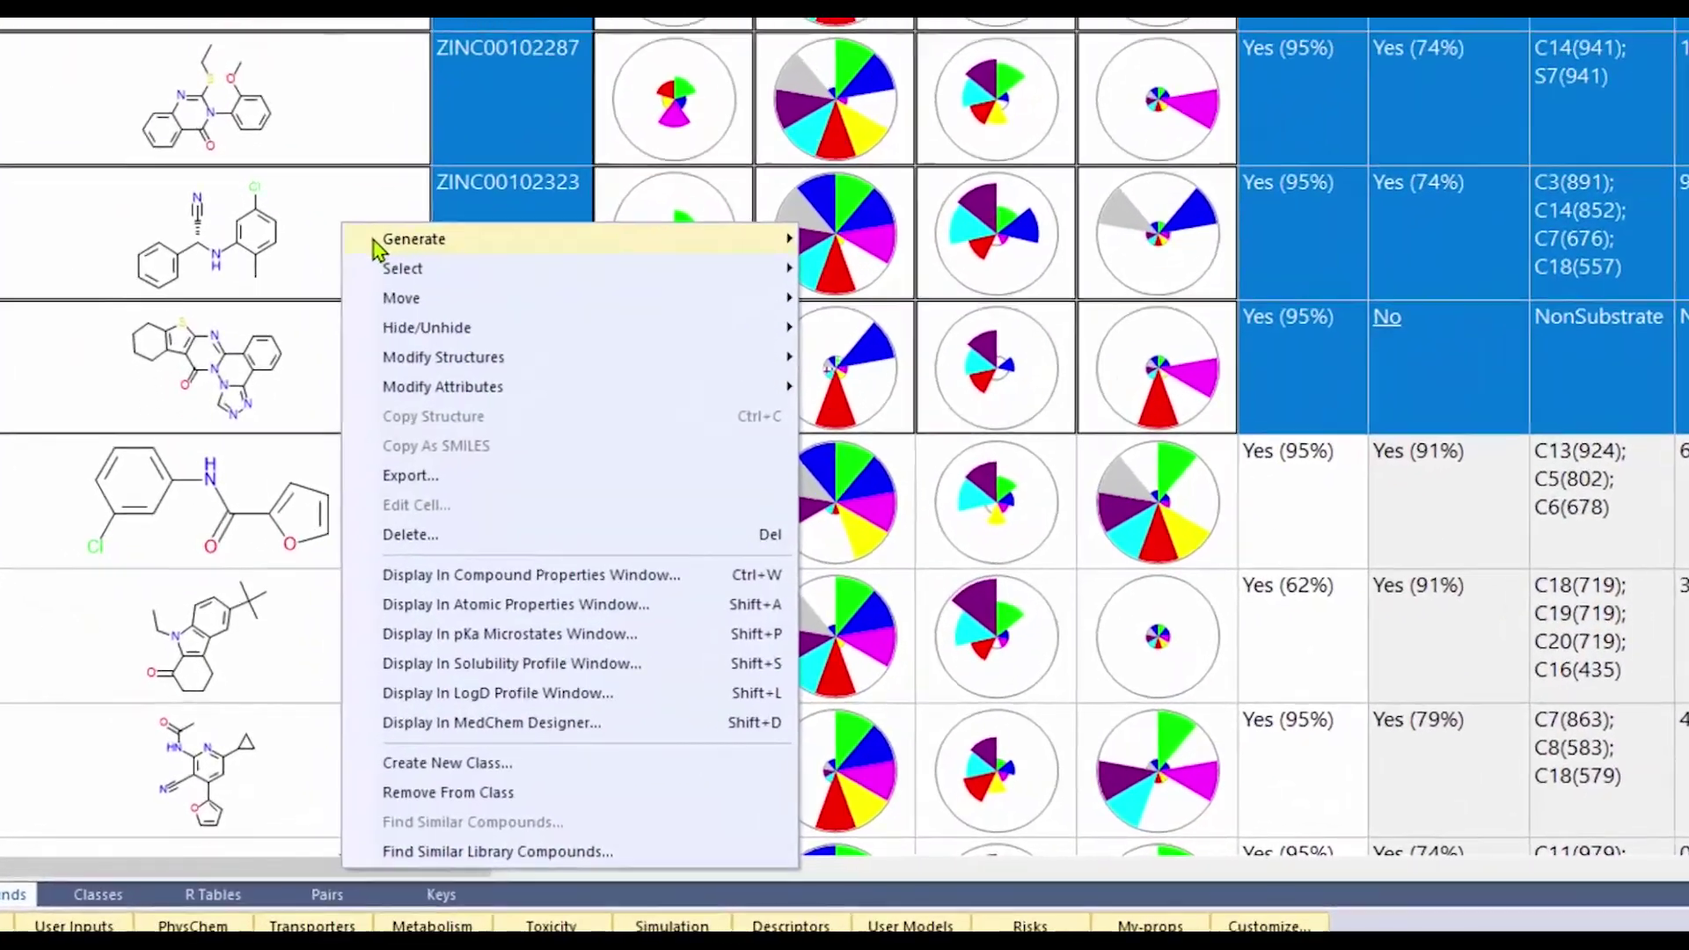
pyautogui.moveTo(328, 455)
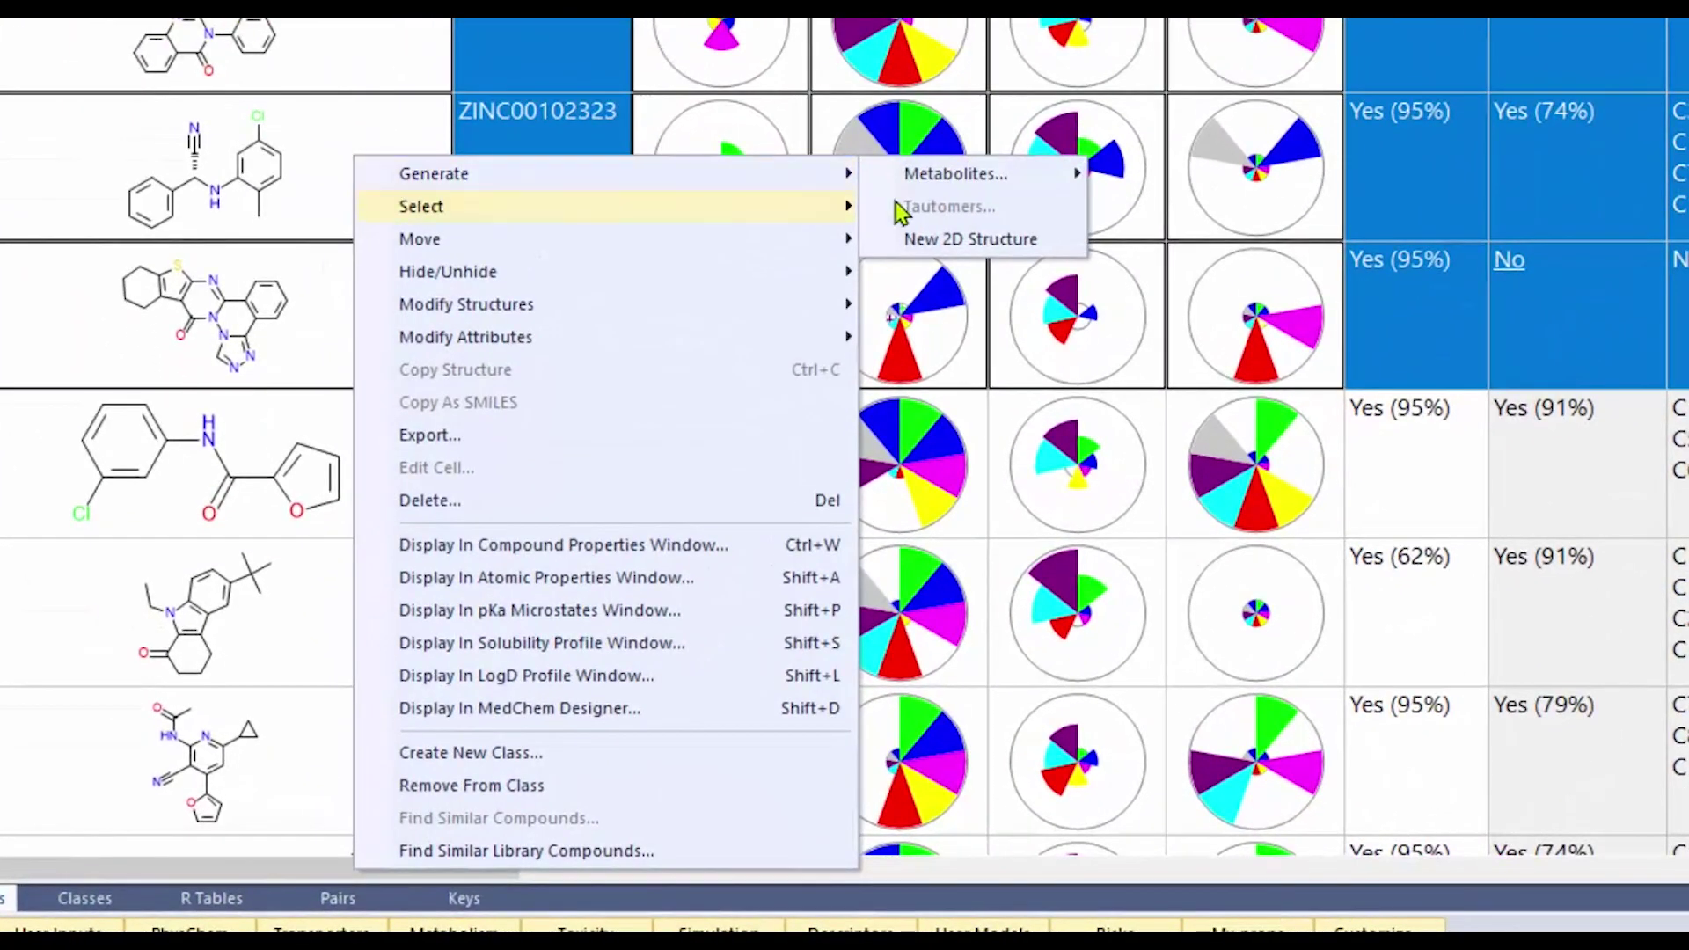
pyautogui.moveTo(1012, 180)
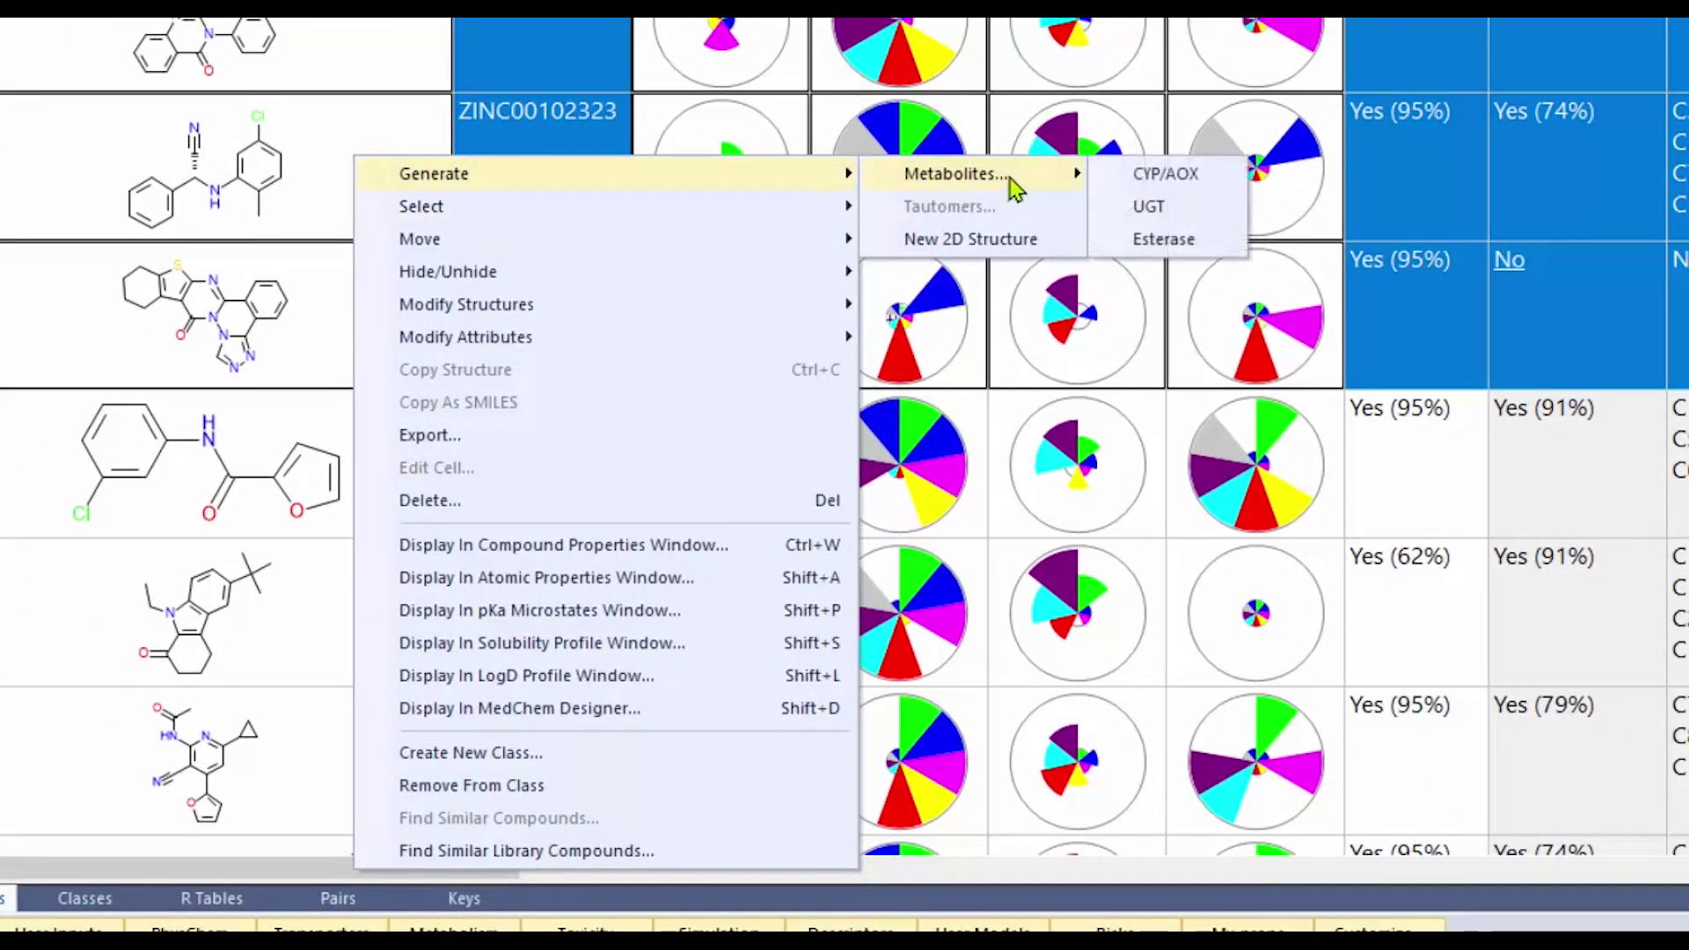
pyautogui.click(1211, 182)
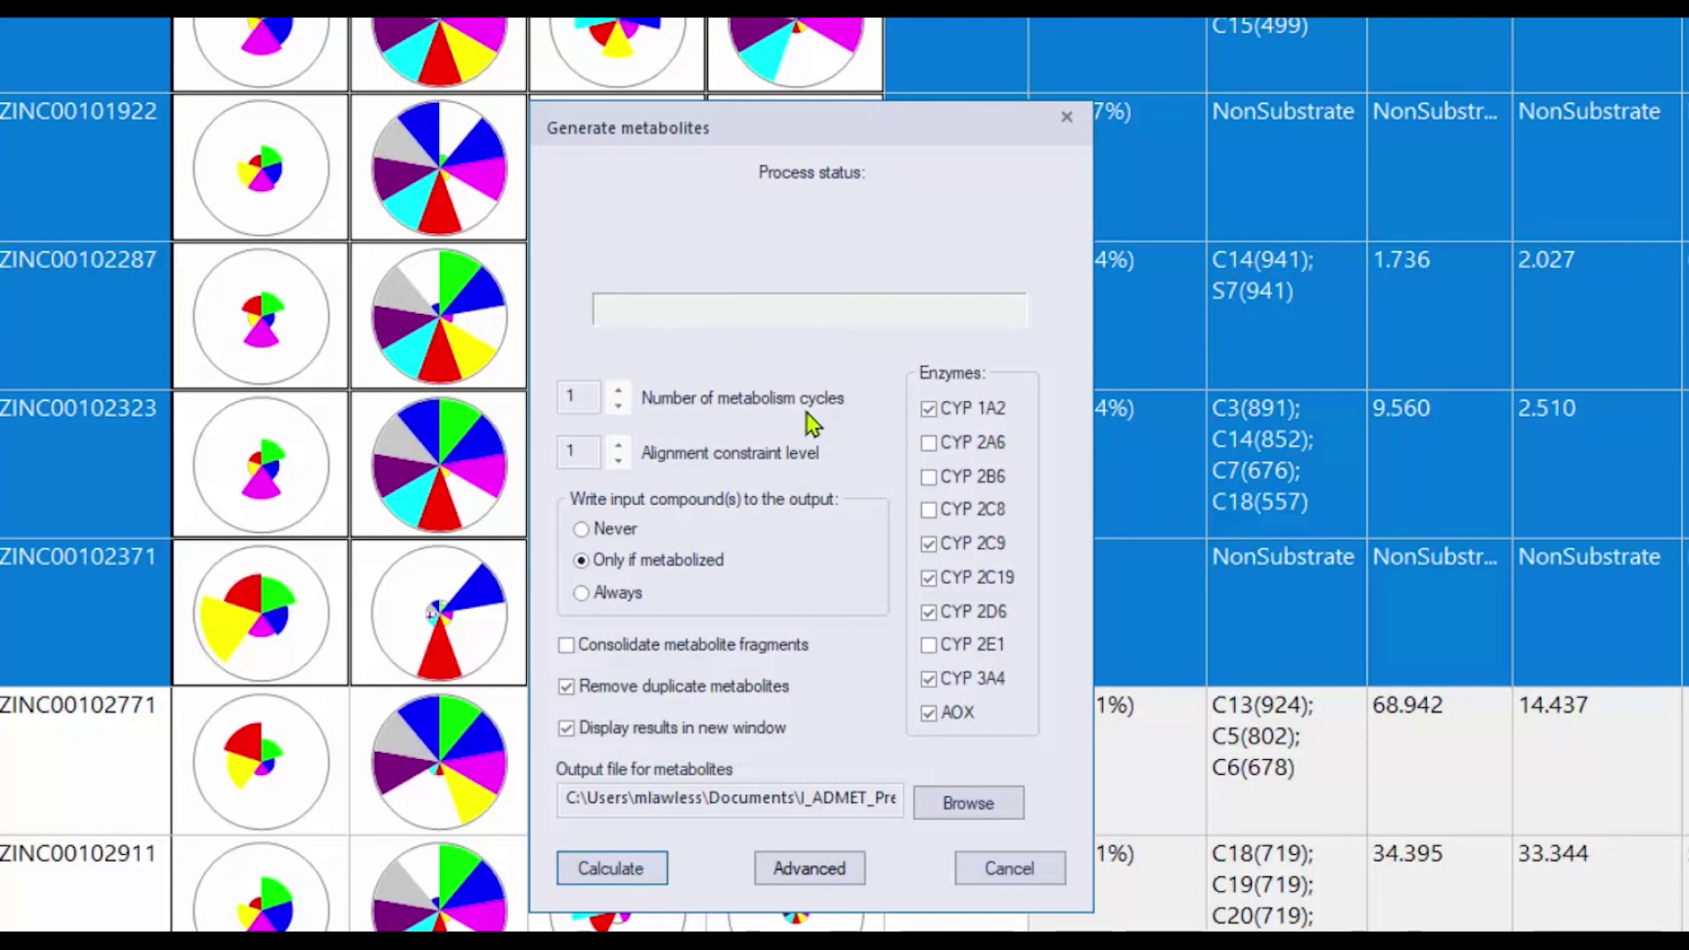
pyautogui.click(619, 393)
pyautogui.click(607, 875)
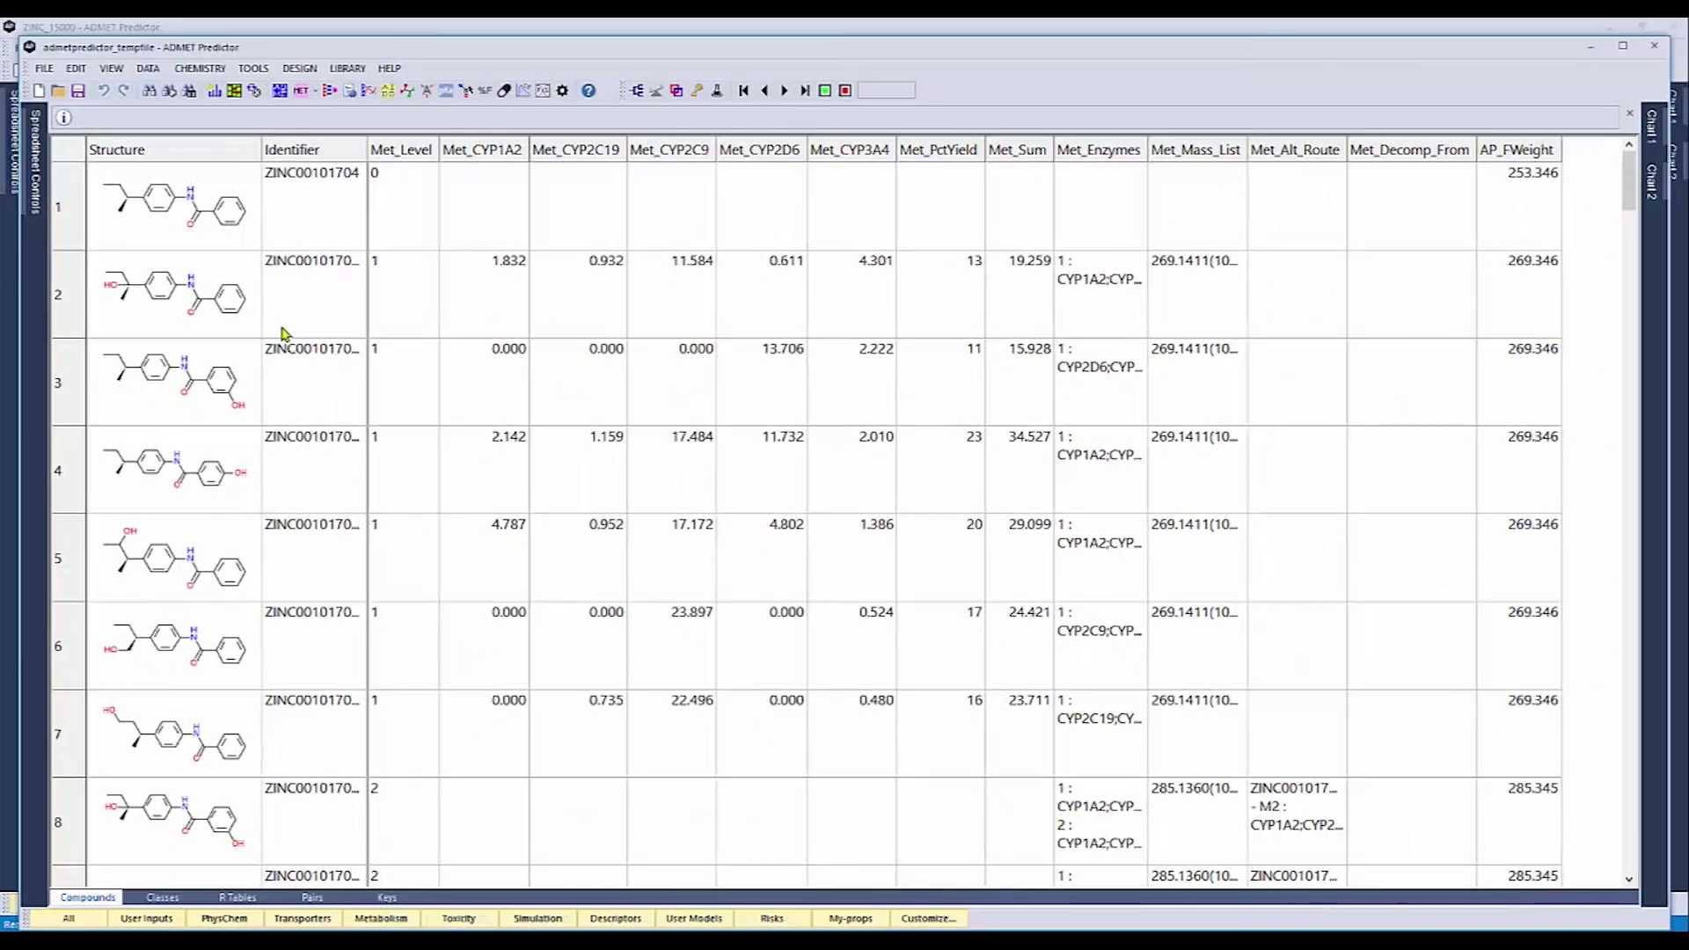
# Widen the Identifier column to show full names, and examine parent ZINC00101704, its metabolites M1 to M6 and second-generation metabolite M1 - M1.
pyautogui.moveTo(368, 149); pyautogui.dragTo(471, 148)
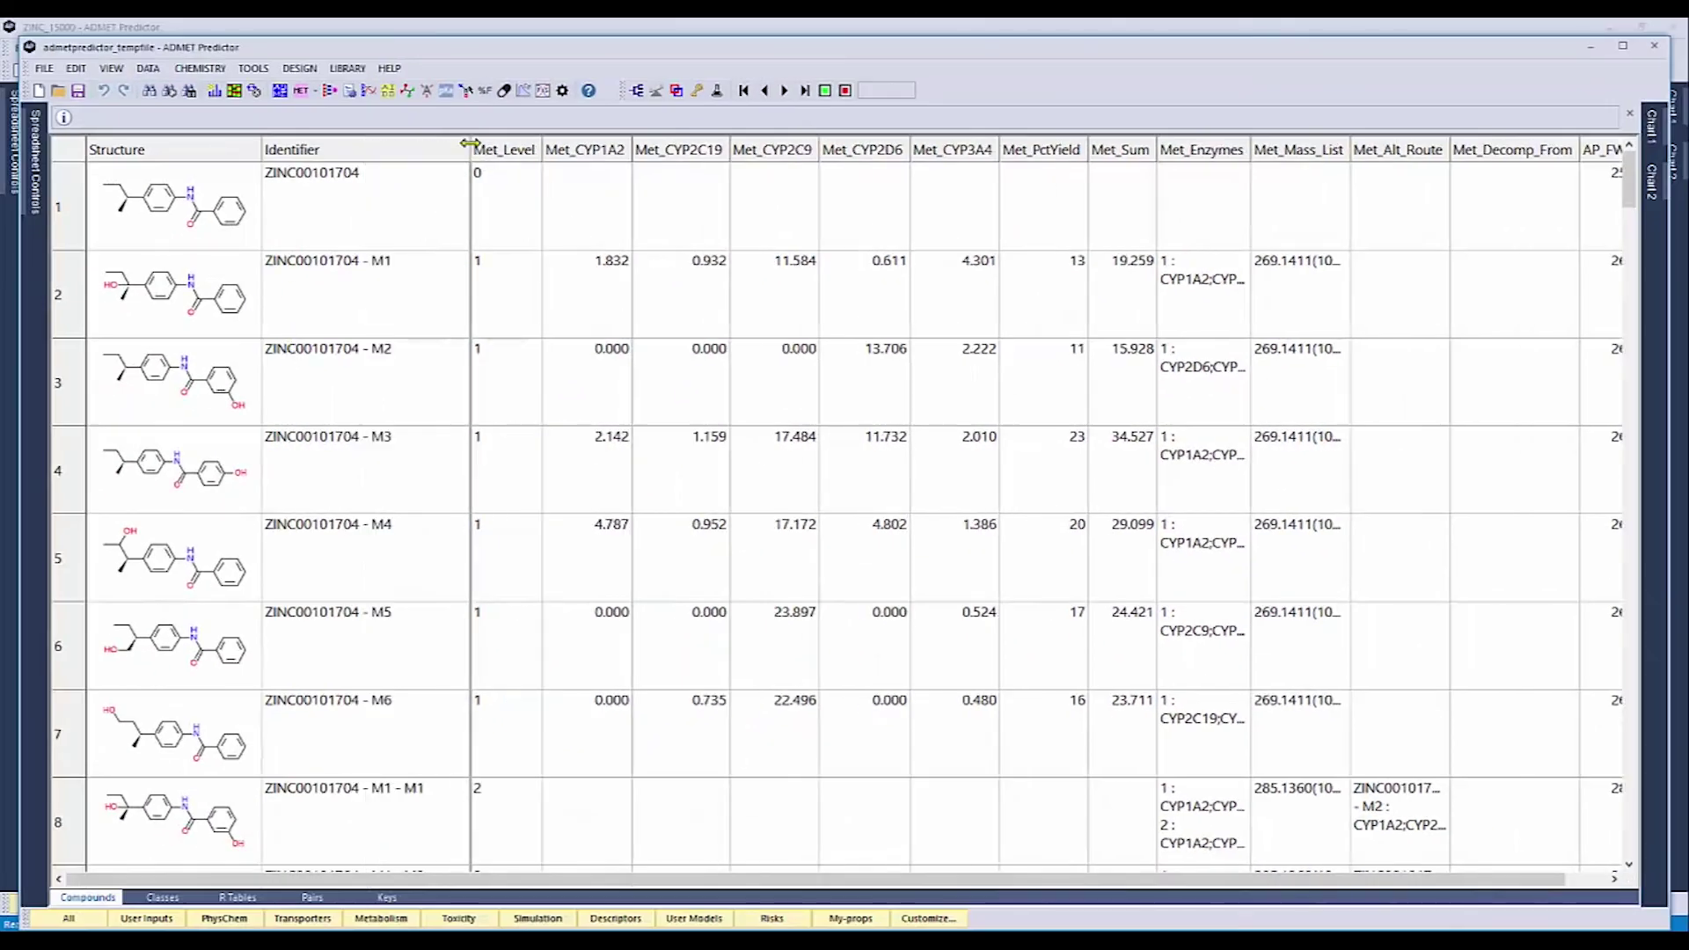
pyautogui.click(238, 243)
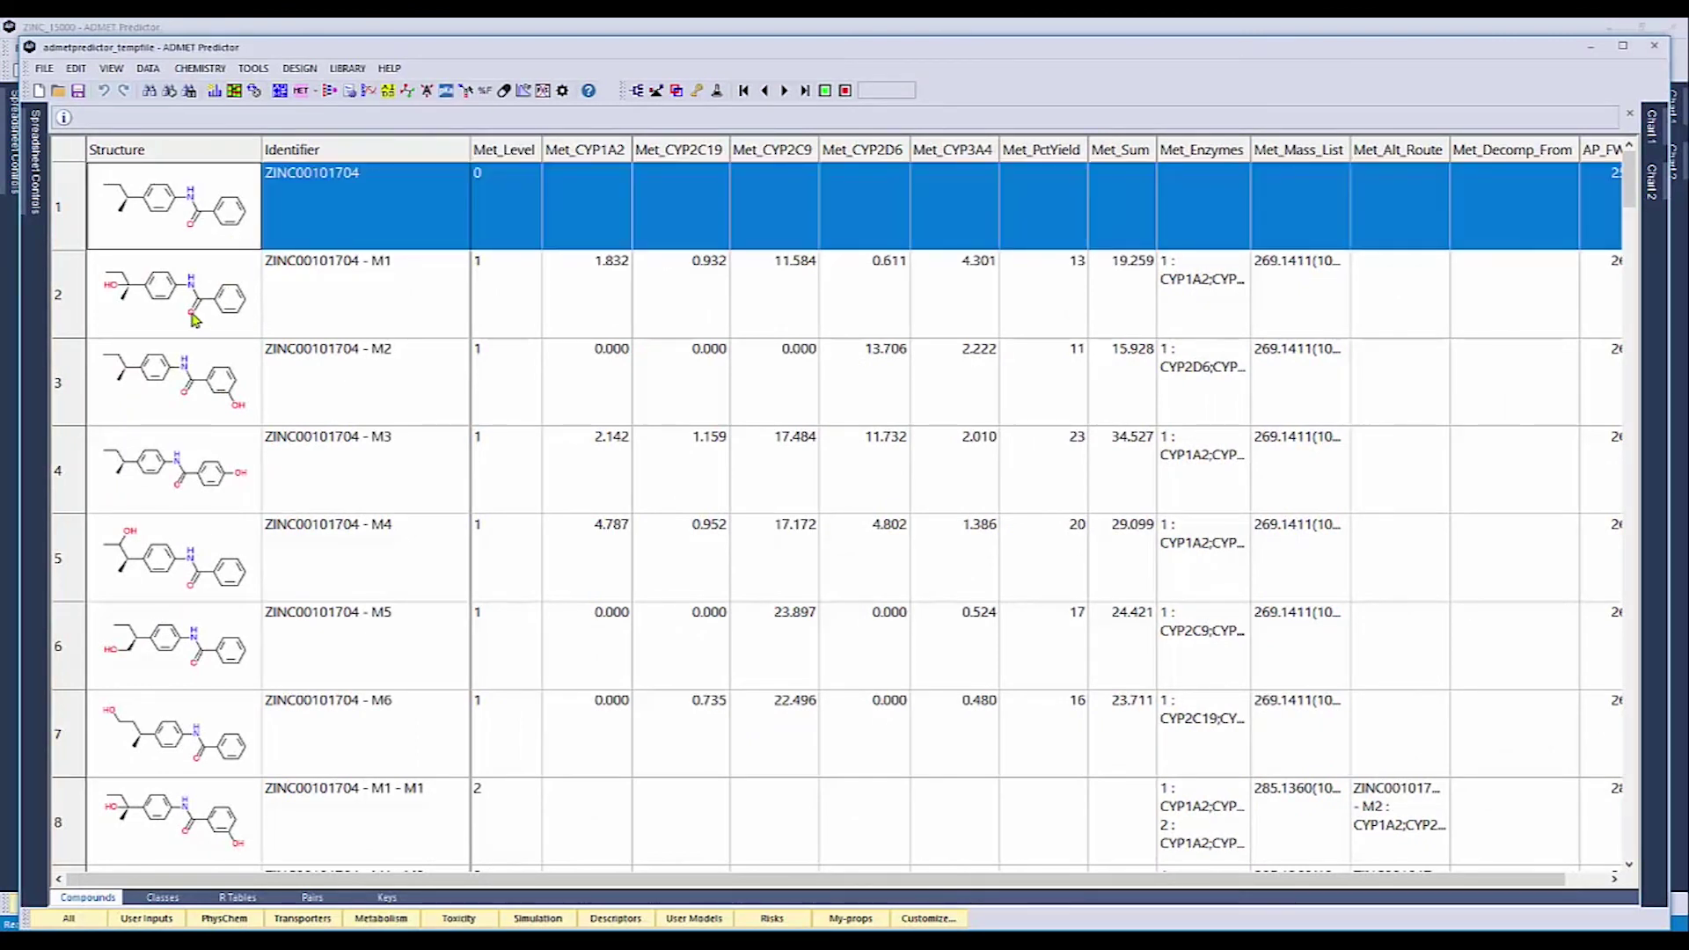
pyautogui.moveTo(198, 318); pyautogui.dragTo(187, 741)
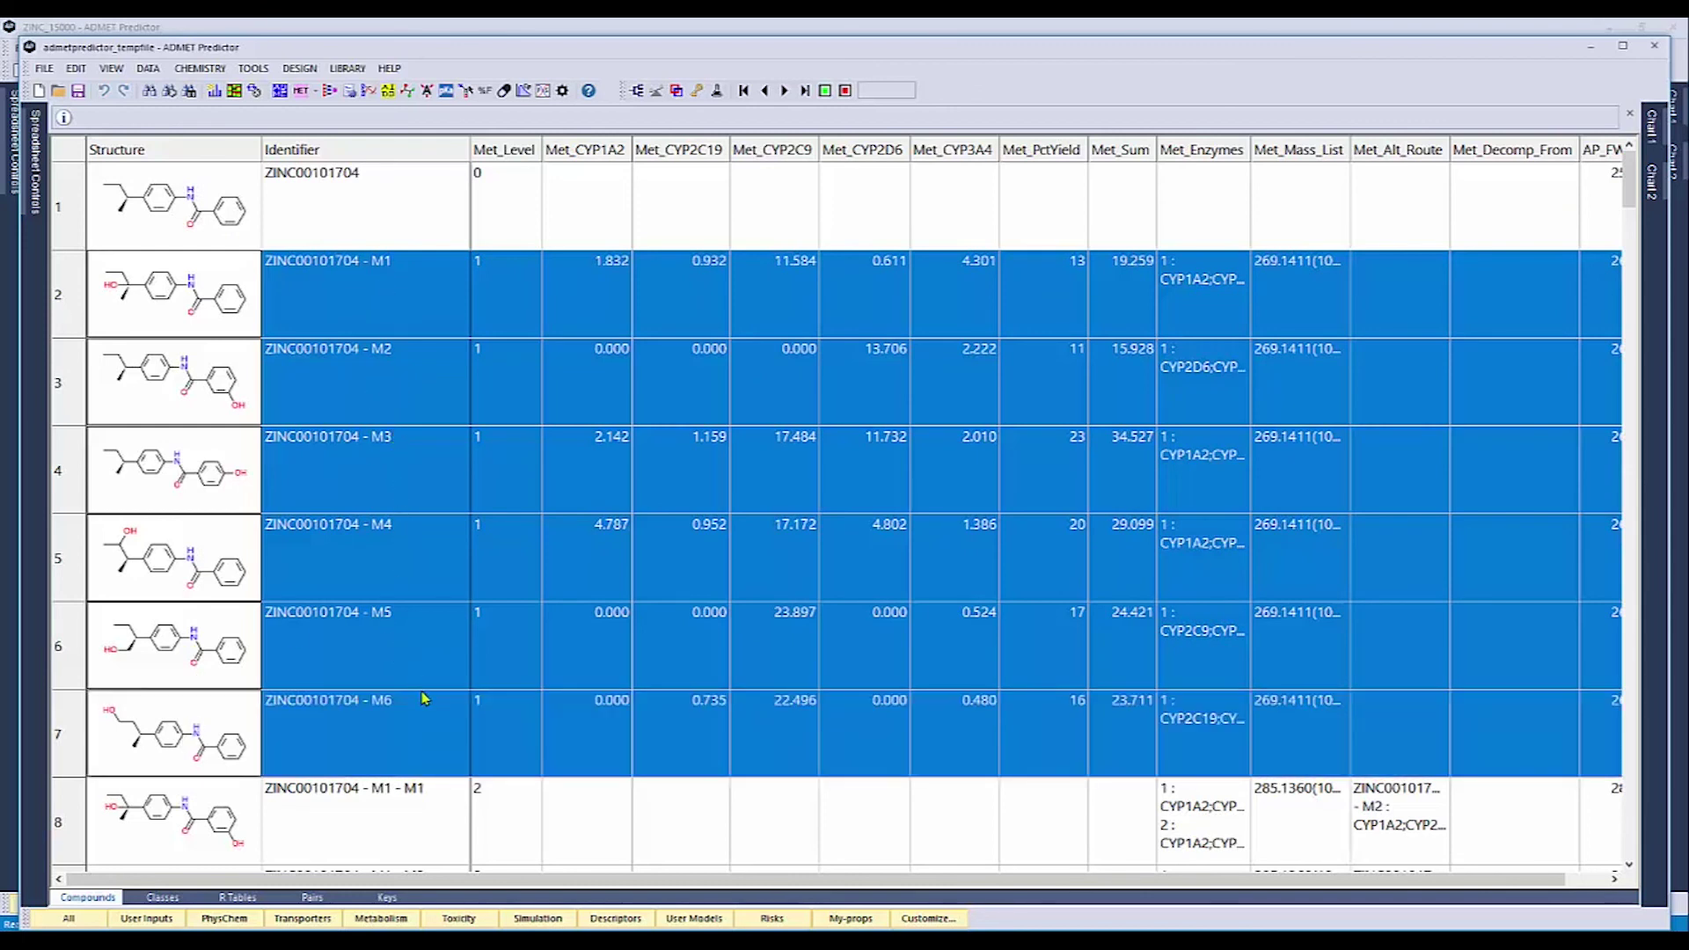
pyautogui.click(145, 832)
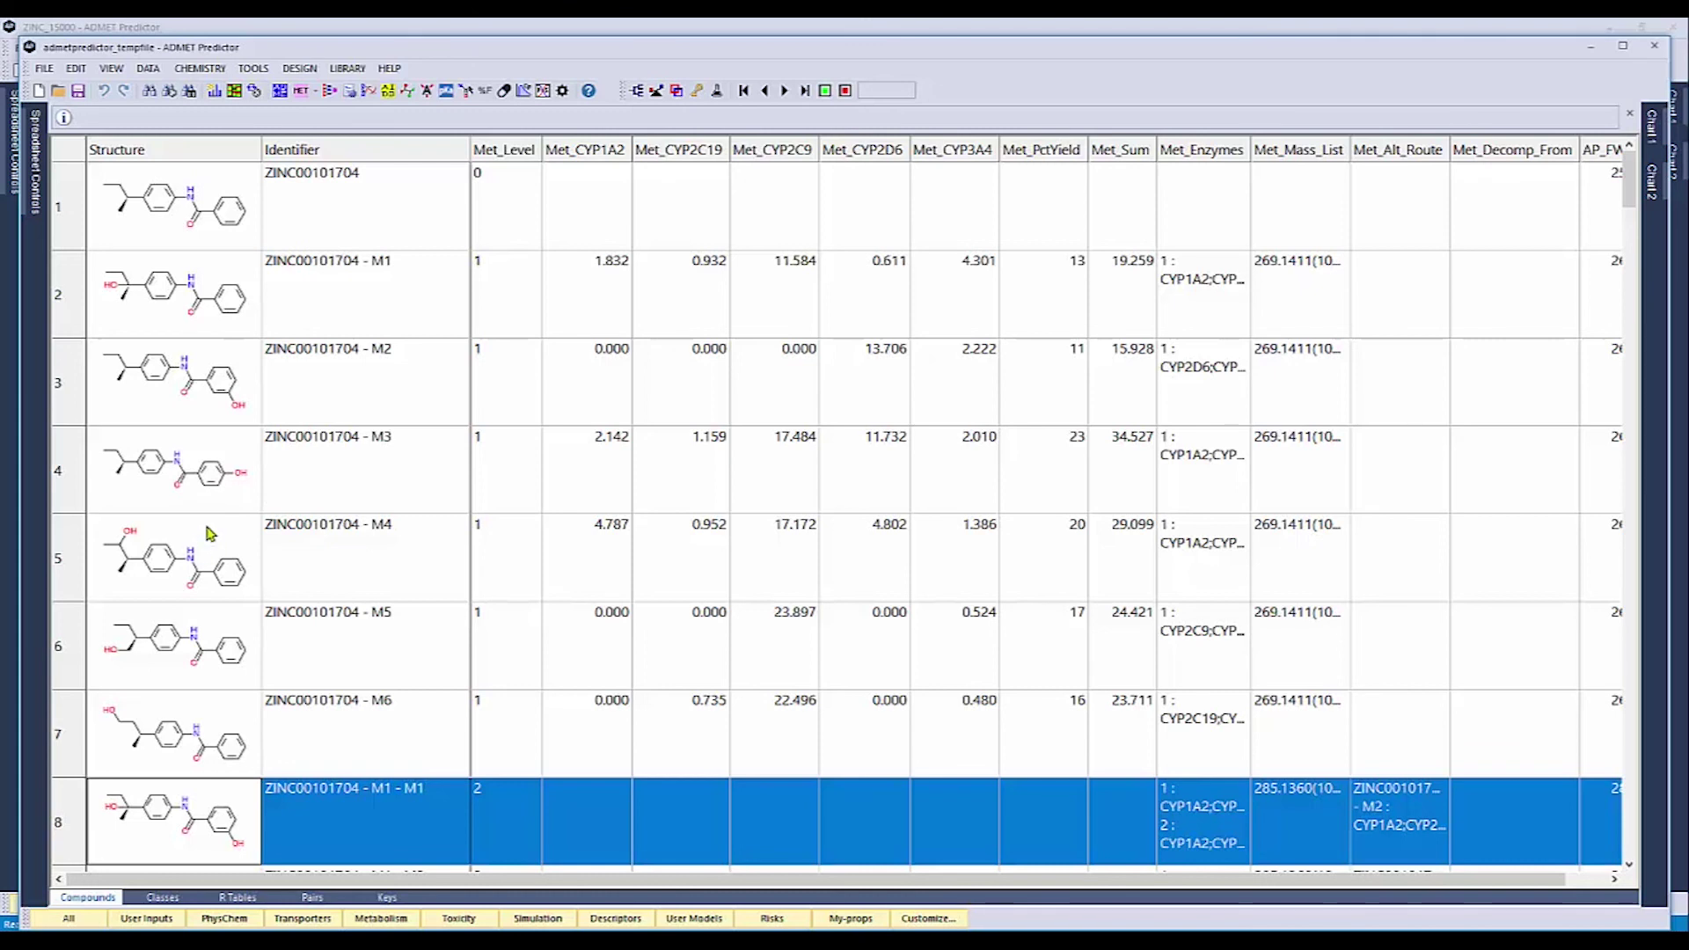
# Generate the UGT metabolites of the phenol metabolite ZINC00101704 - M3 with all UGT enzymes, displaying the results in a new window.
pyautogui.rightClick(226, 484)
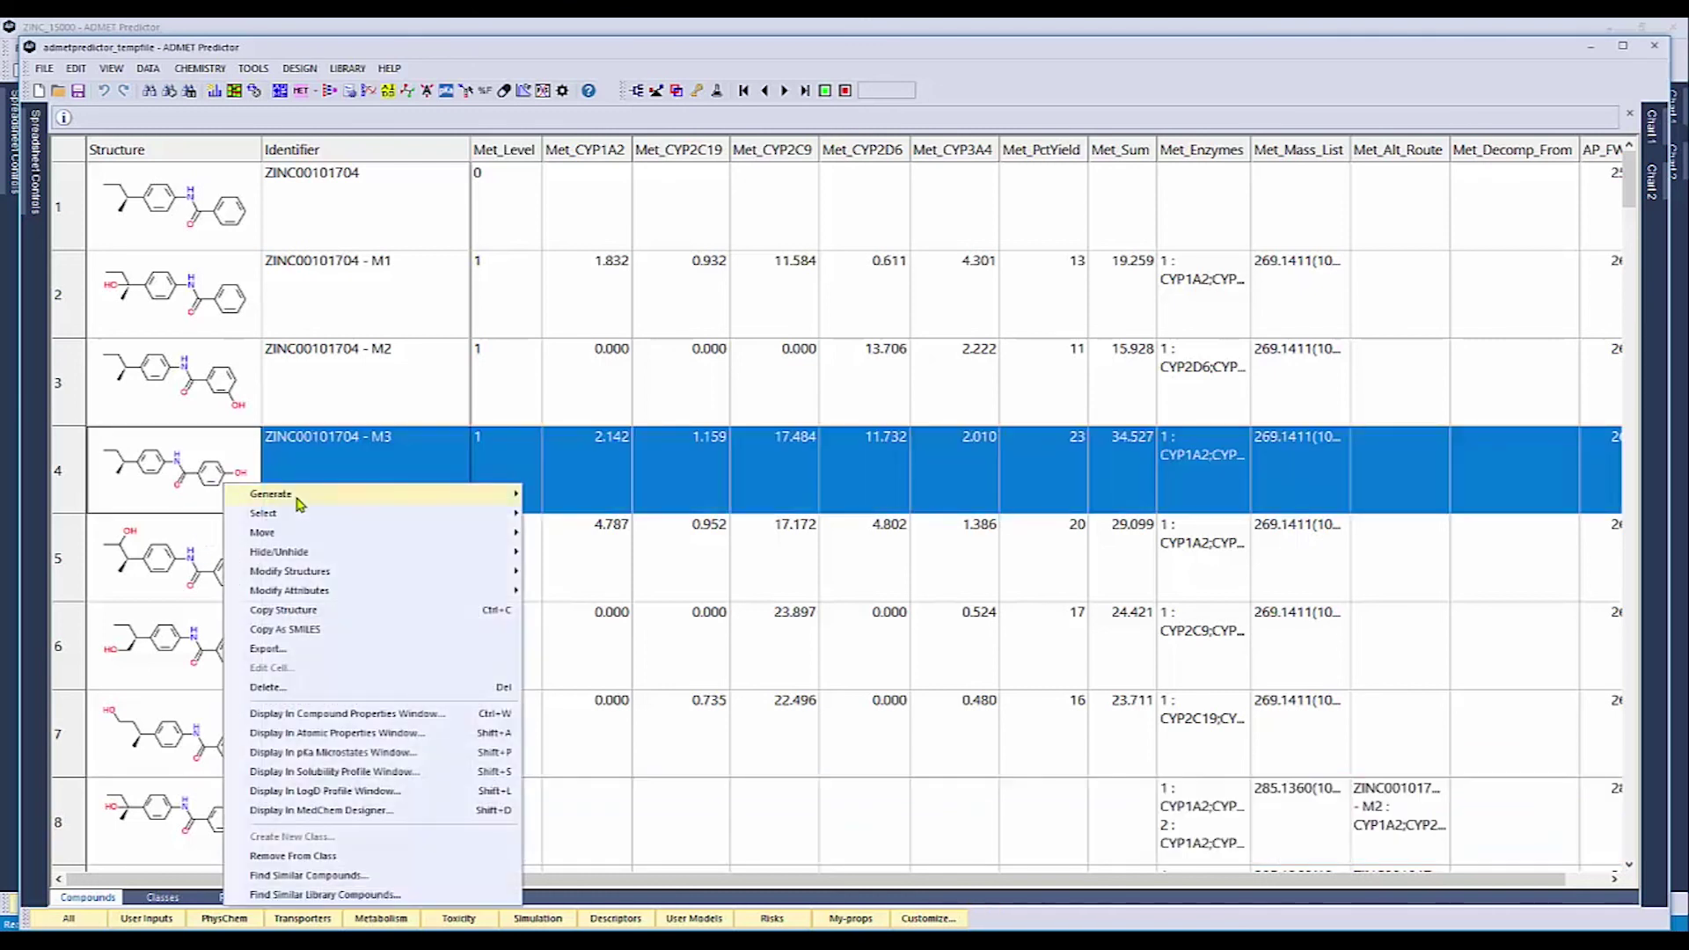
pyautogui.moveTo(301, 500)
pyautogui.moveTo(625, 498)
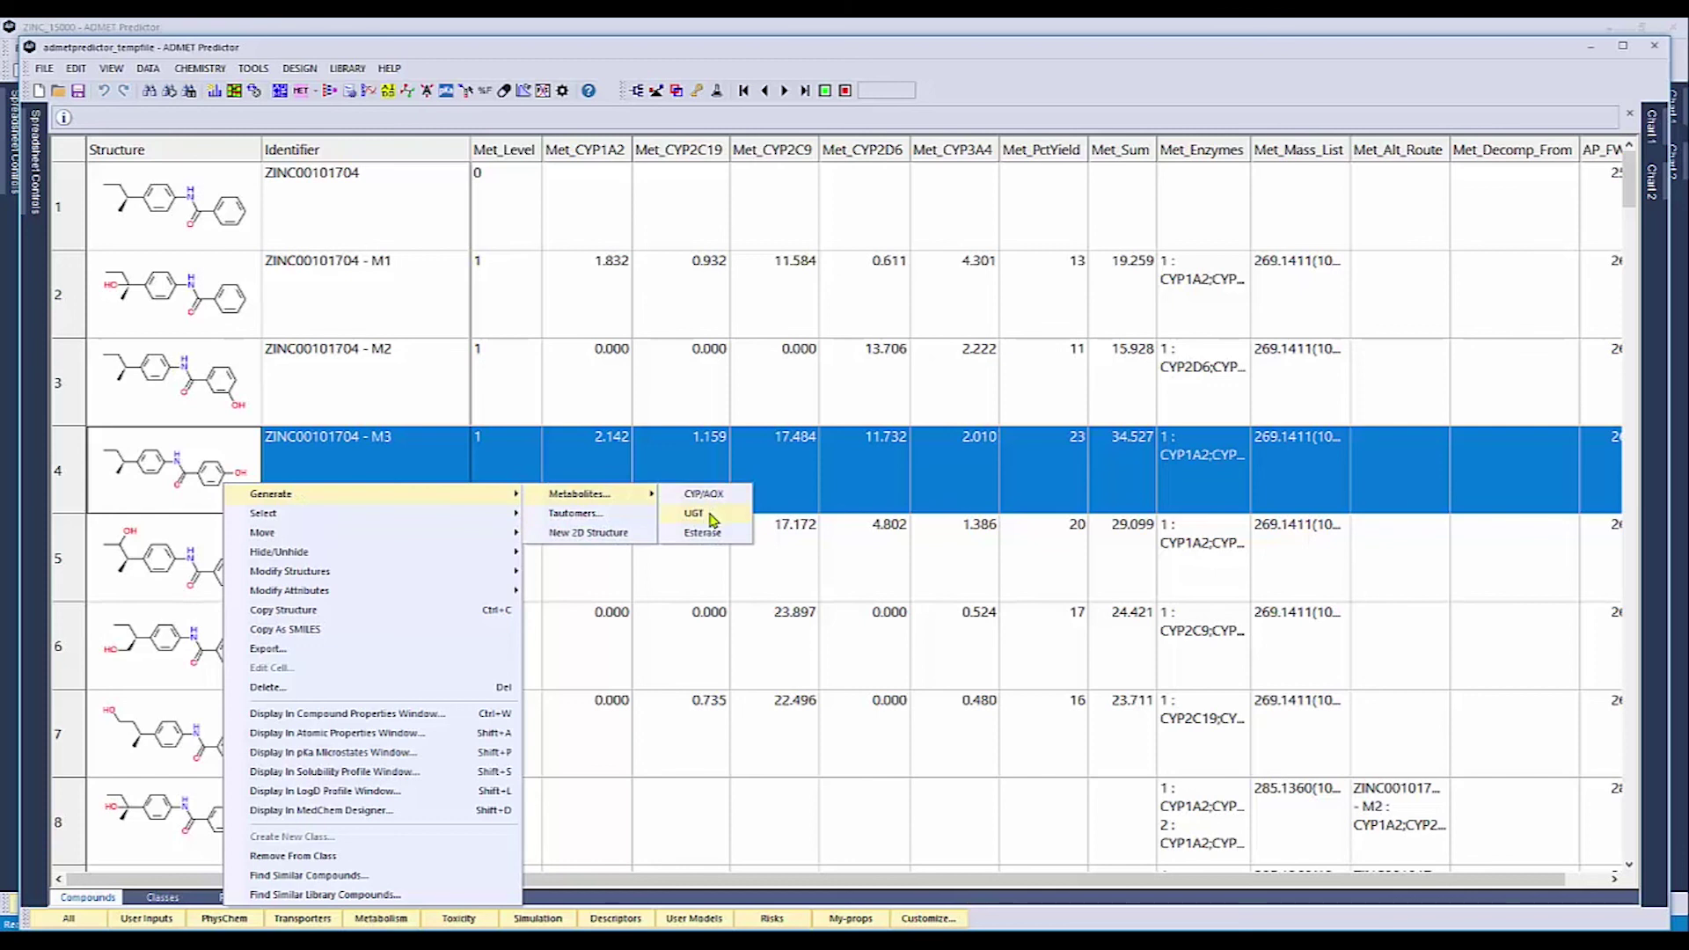
pyautogui.click(713, 517)
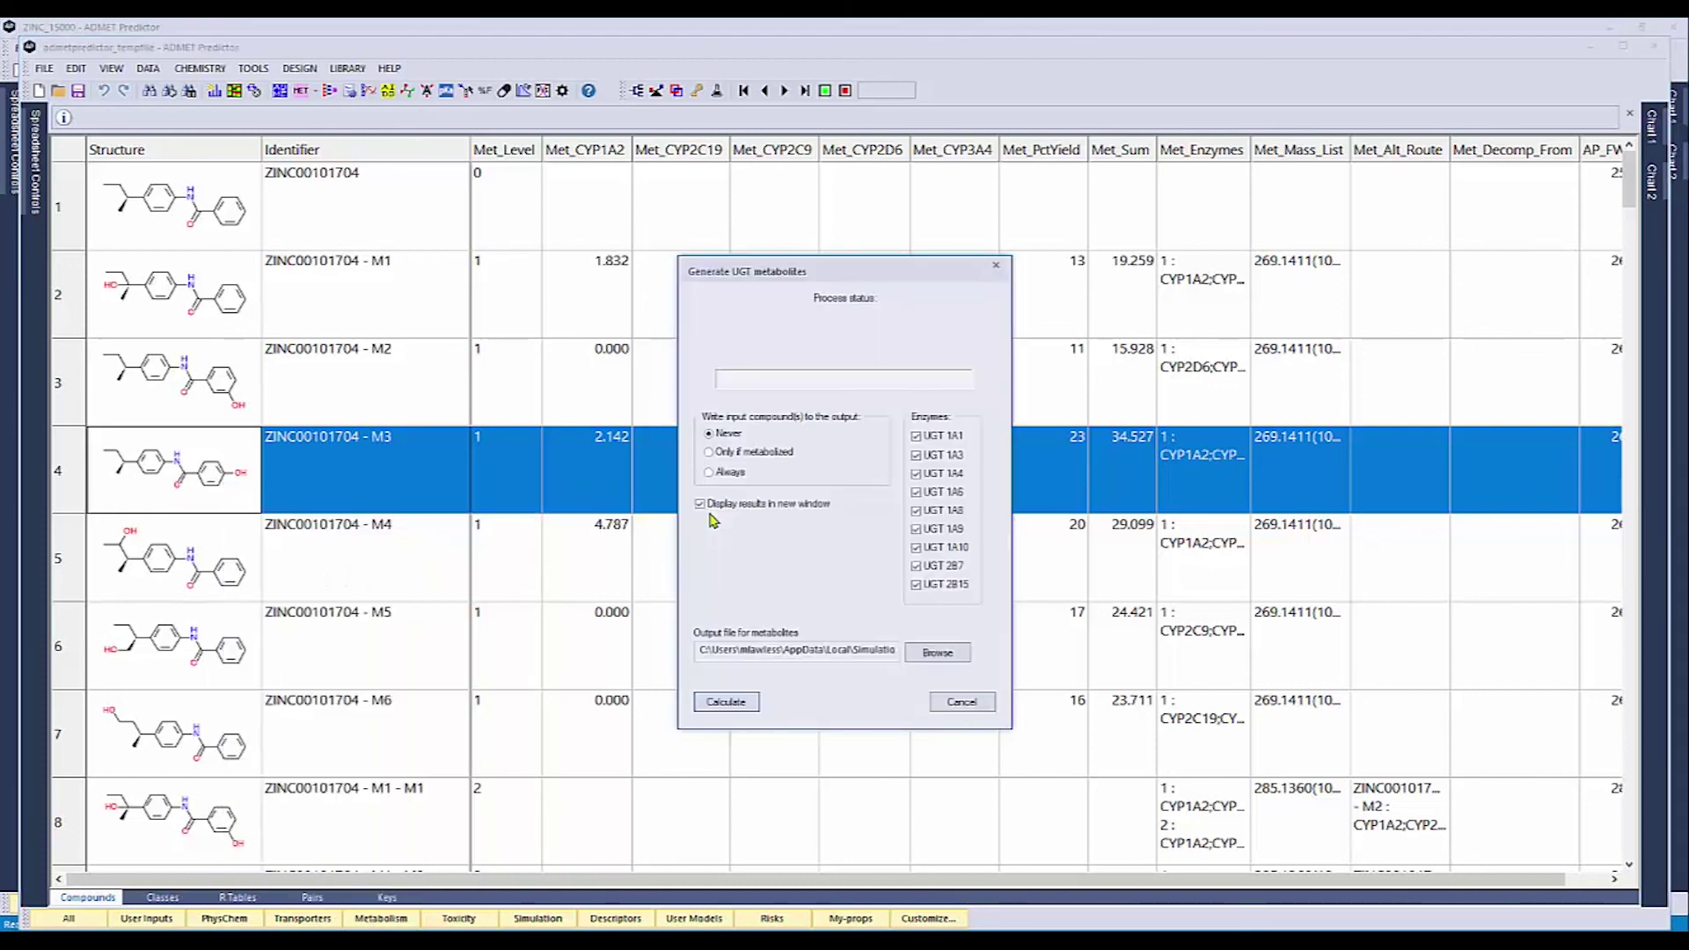
pyautogui.click(754, 701)
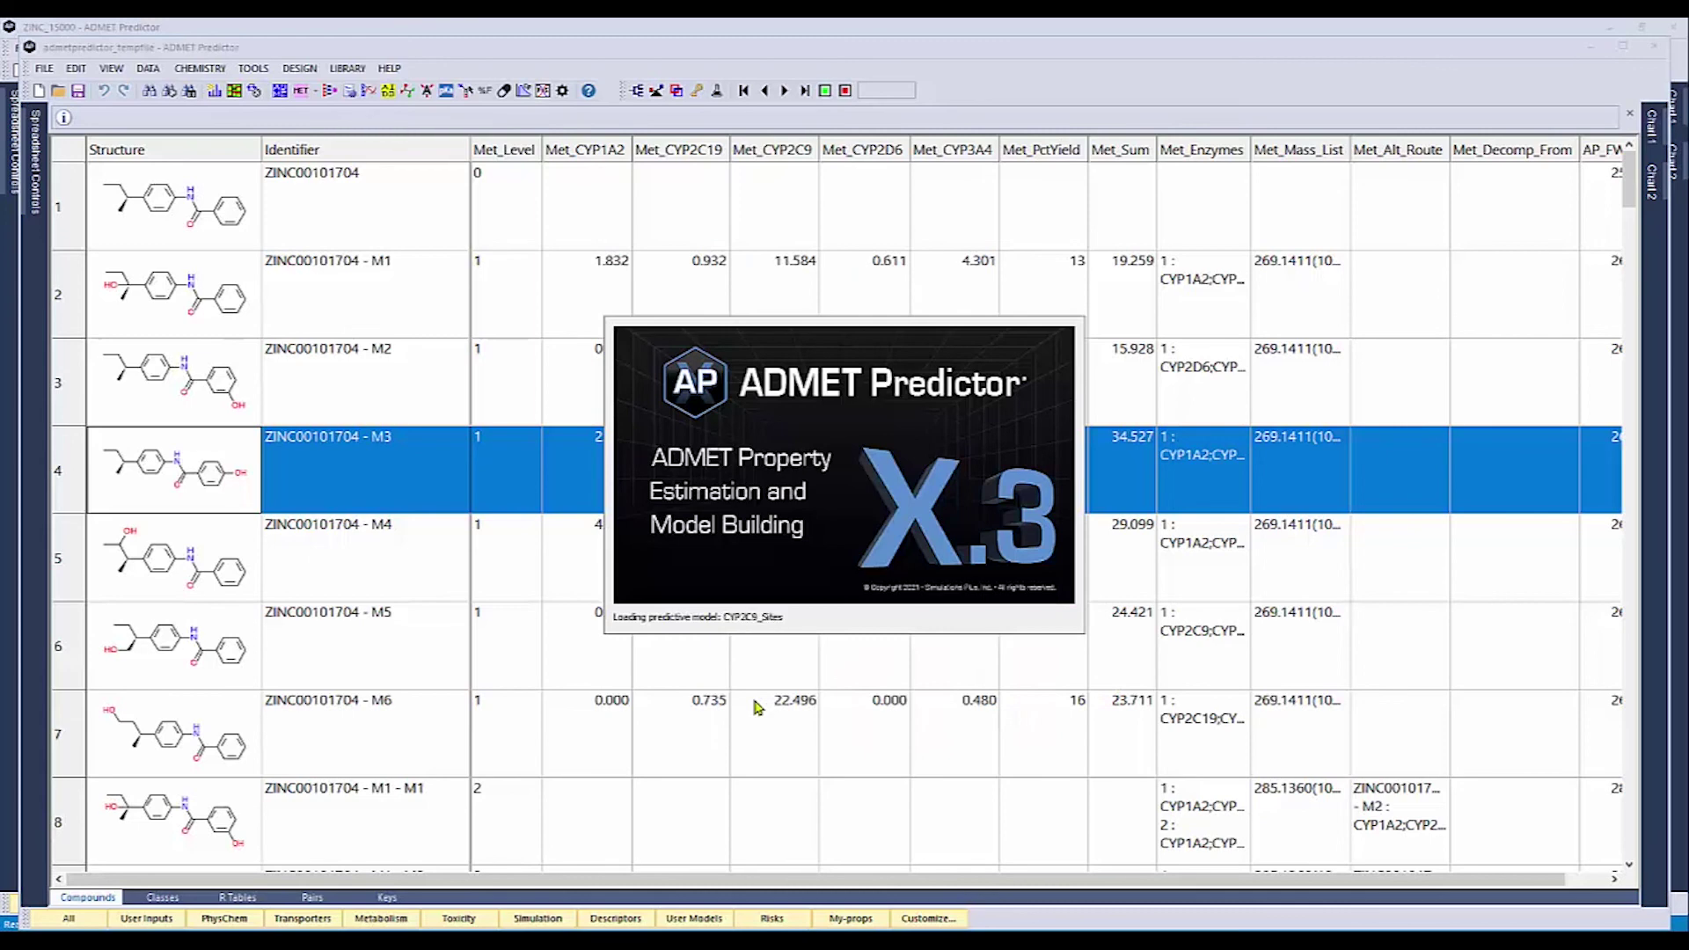